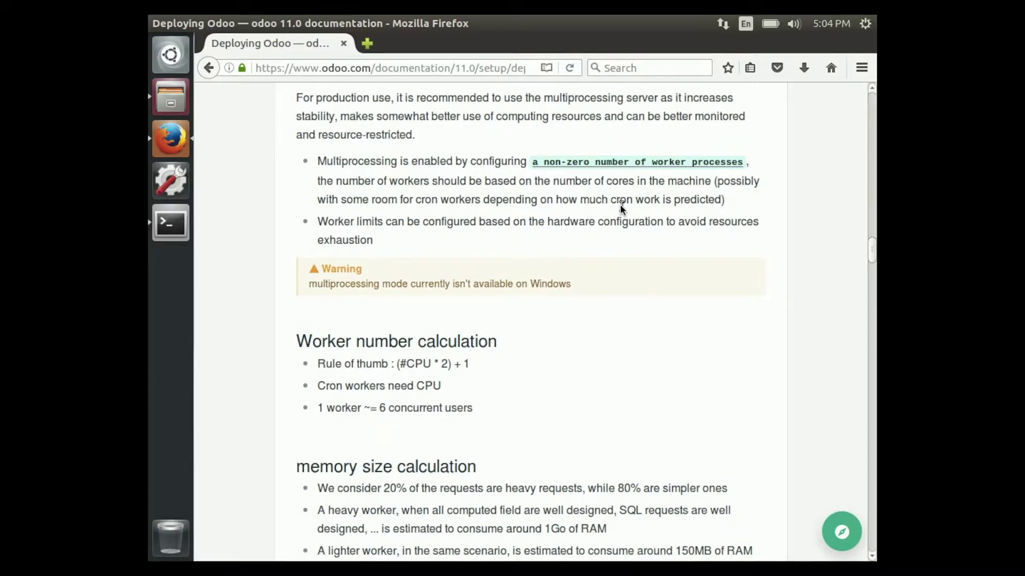
# Scroll the Deploying Odoo page to the worker number and memory size calculation sections.
pyautogui.scroll(-1, 620, 203)
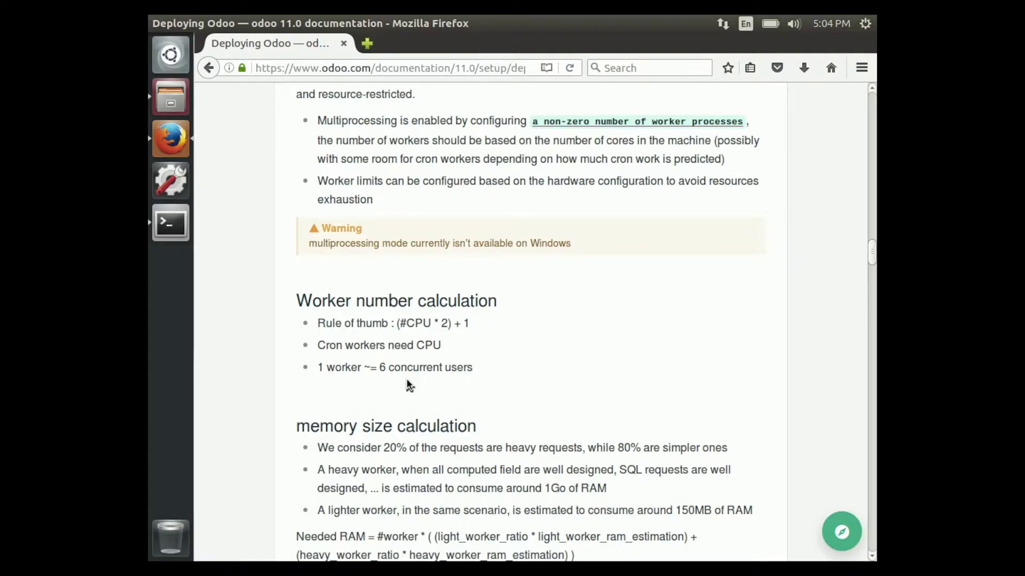
pyautogui.scroll(-1, 408, 386)
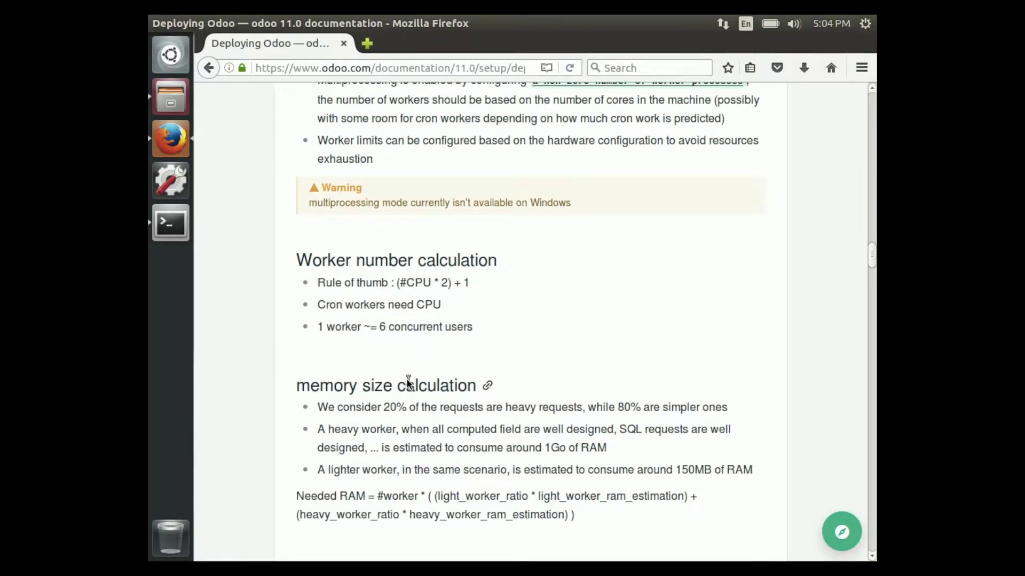
pyautogui.scroll(-1, 407, 382)
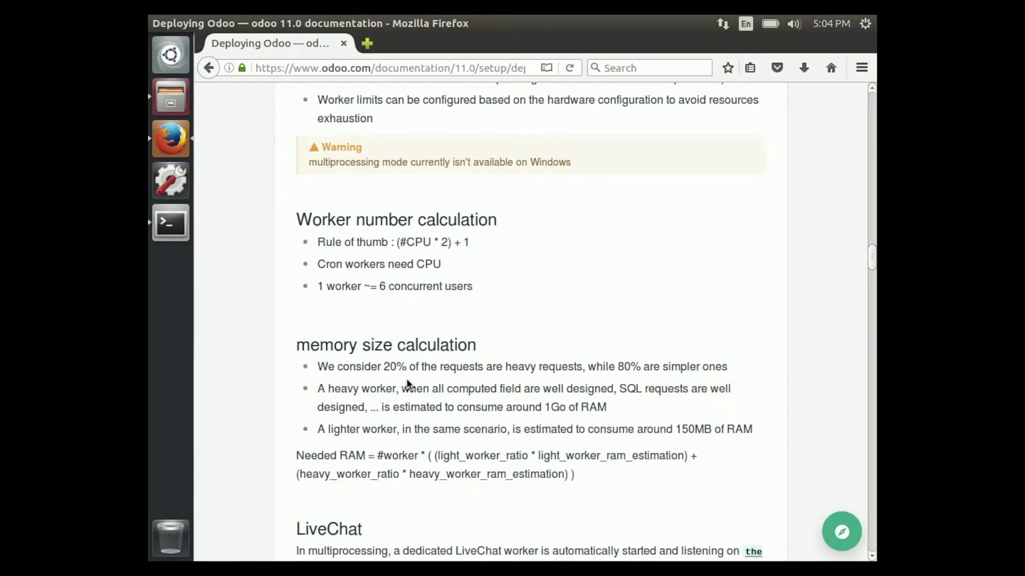
pyautogui.scroll(-1, 409, 383)
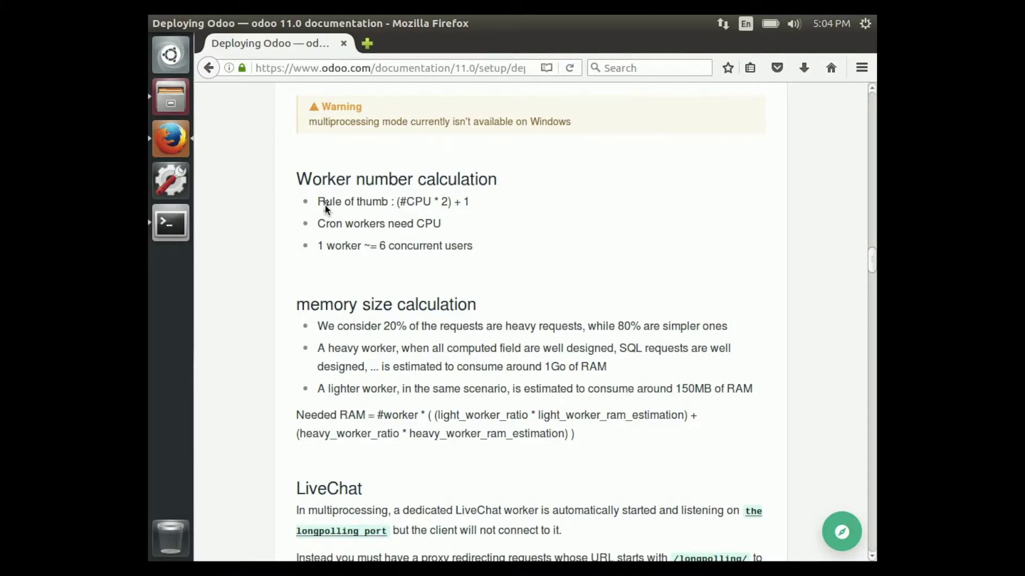
pyautogui.click(171, 101)
# Browse to Workspace/odoo-11.0.post20171104/odoo/tools and open config.py with gedit.
pyautogui.doubleClick(443, 342)
pyautogui.doubleClick(450, 261)
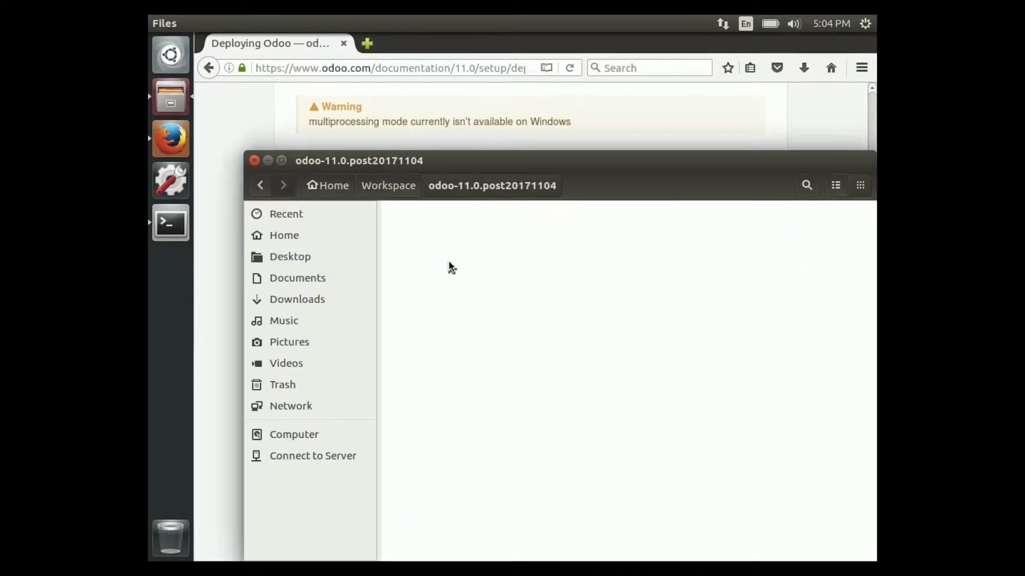
pyautogui.doubleClick(446, 213)
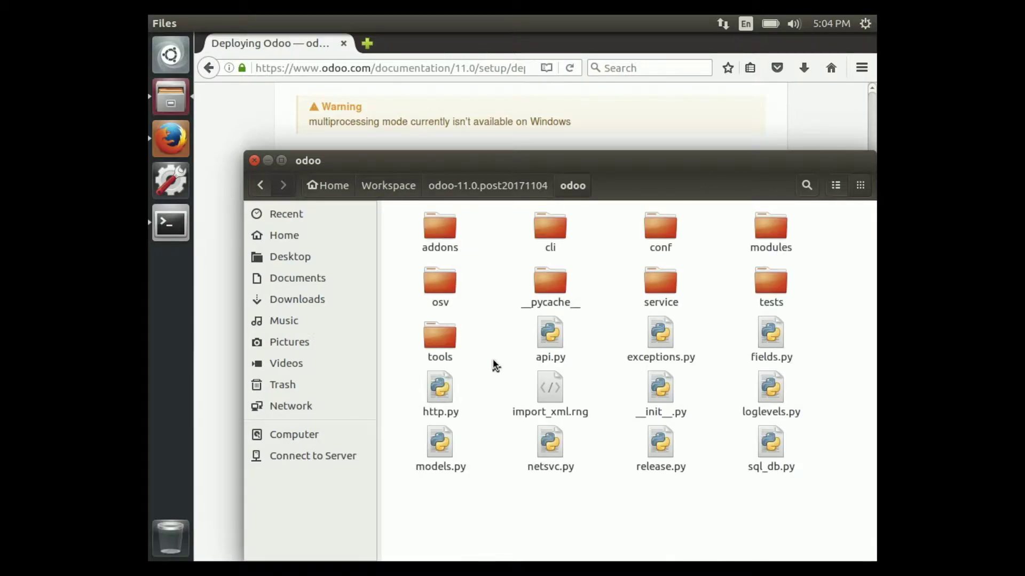
pyautogui.doubleClick(440, 336)
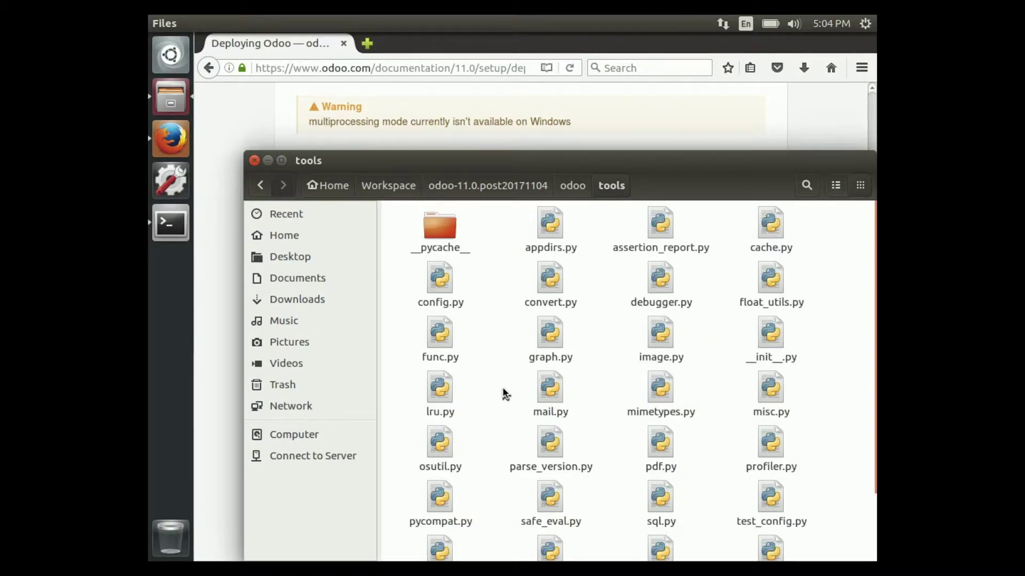
pyautogui.rightClick(451, 300)
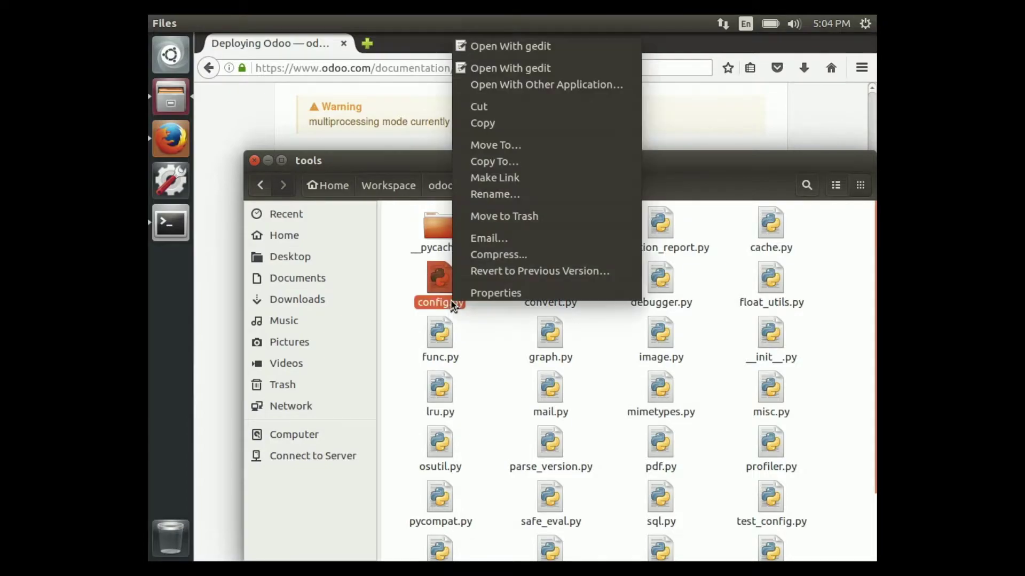
pyautogui.click(556, 53)
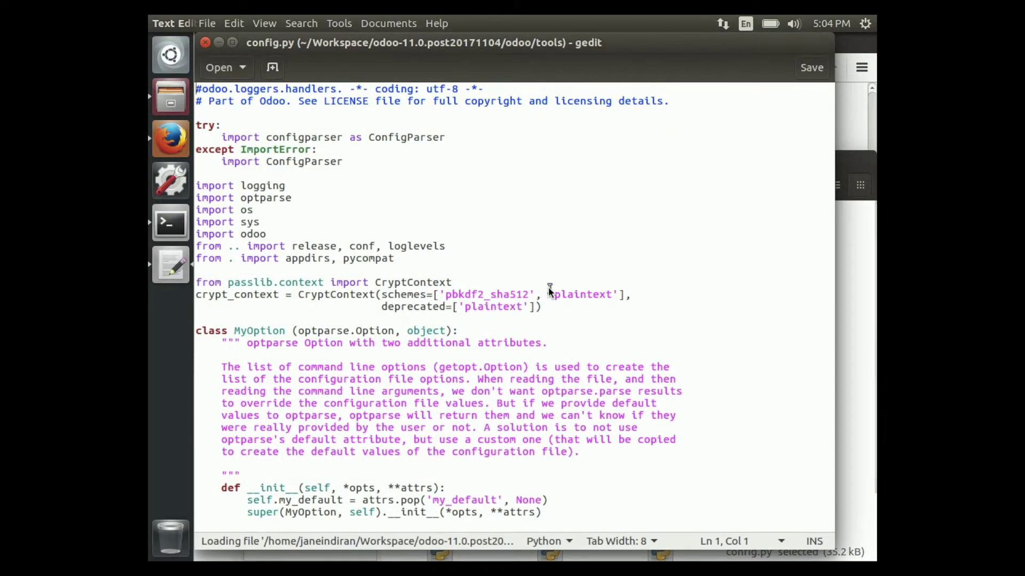
# Search config.py for '--work' to reach the --workers option's default value.
pyautogui.click(549, 287)
pyautogui.click(402, 175)
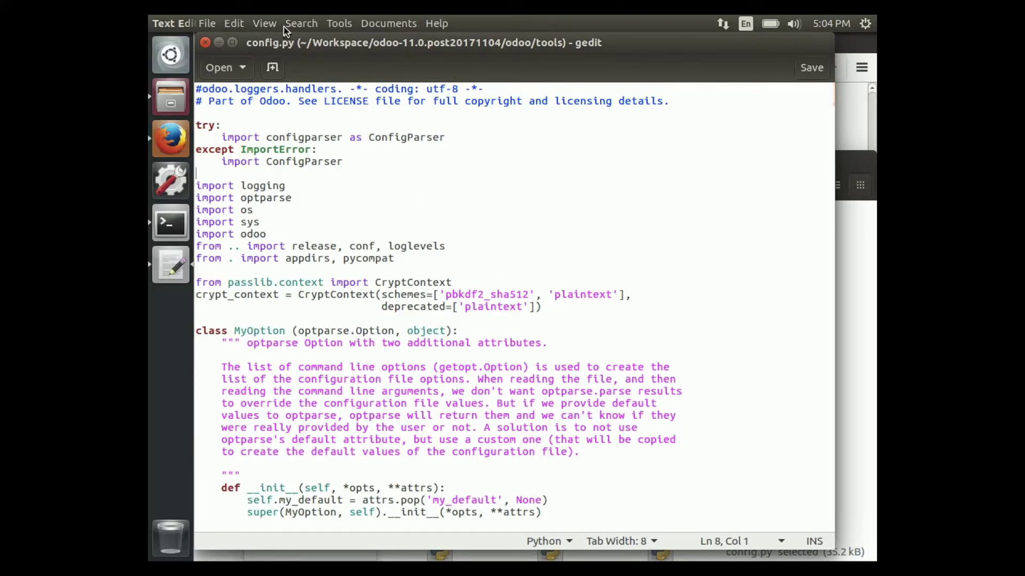
pyautogui.click(295, 23)
pyautogui.click(298, 37)
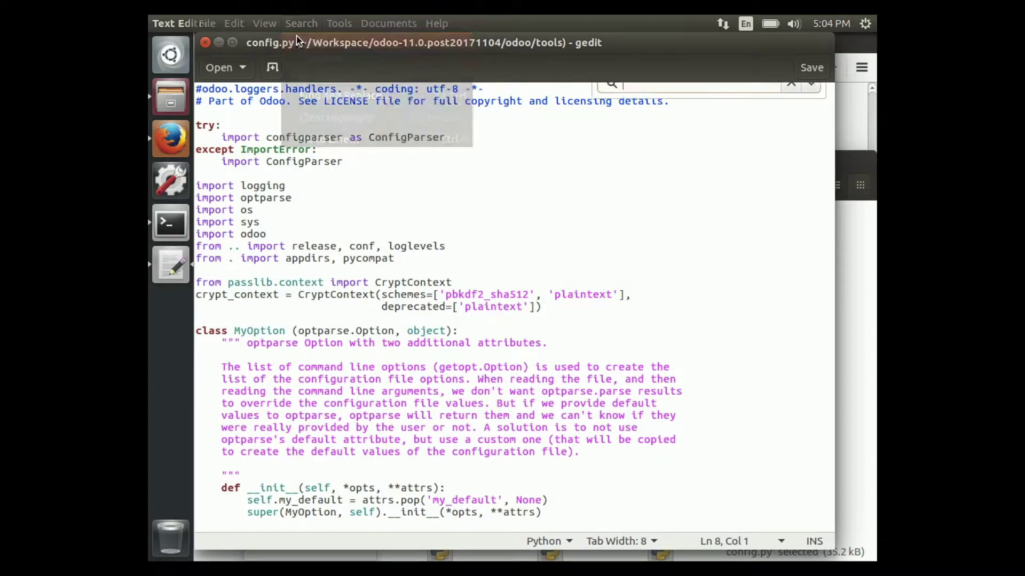
pyautogui.write('--s')
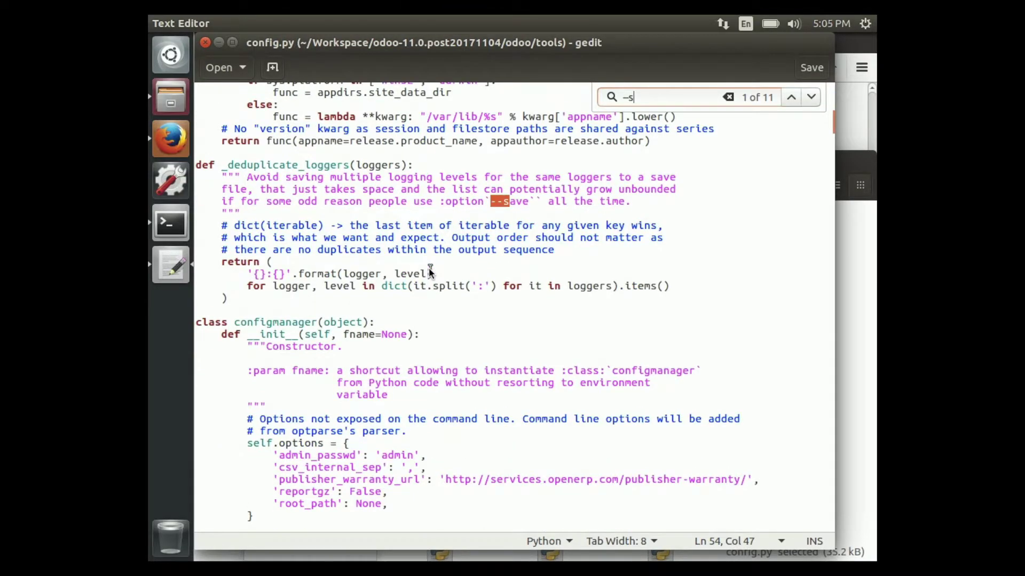
pyautogui.press('BackSpace')
pyautogui.write('work')
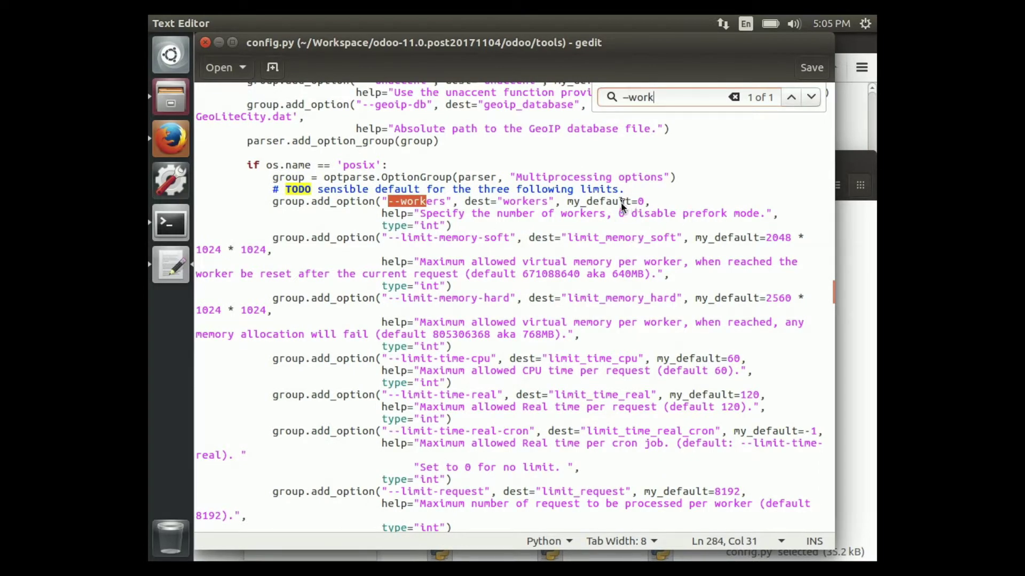
pyautogui.click(638, 202)
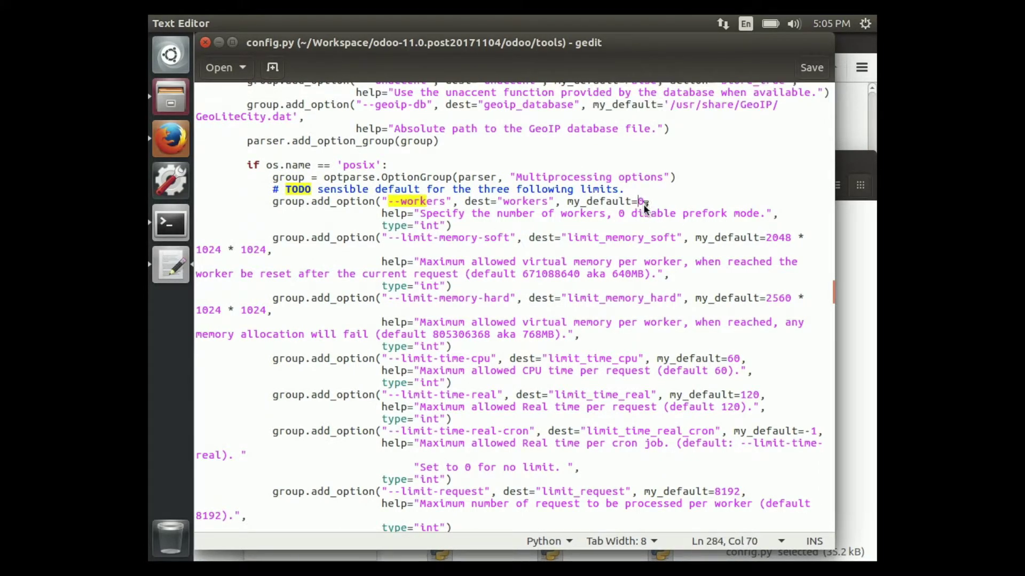
# Change the --workers default from 0 to 1, save config.py, and rerun the terminal command.
pyautogui.press('Delete')
pyautogui.write('2')
pyautogui.press('BackSpace')
pyautogui.write('1')
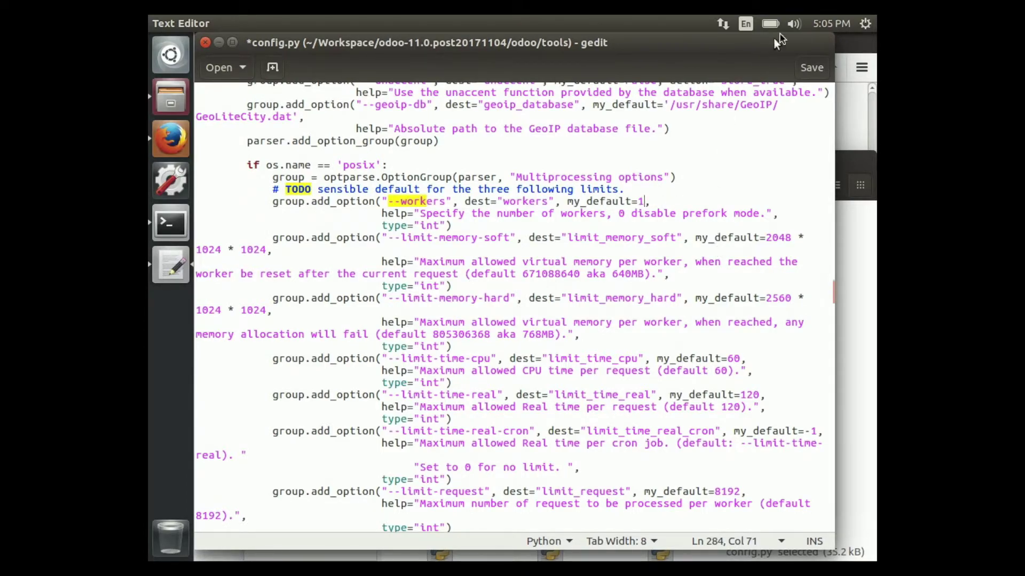
pyautogui.click(810, 67)
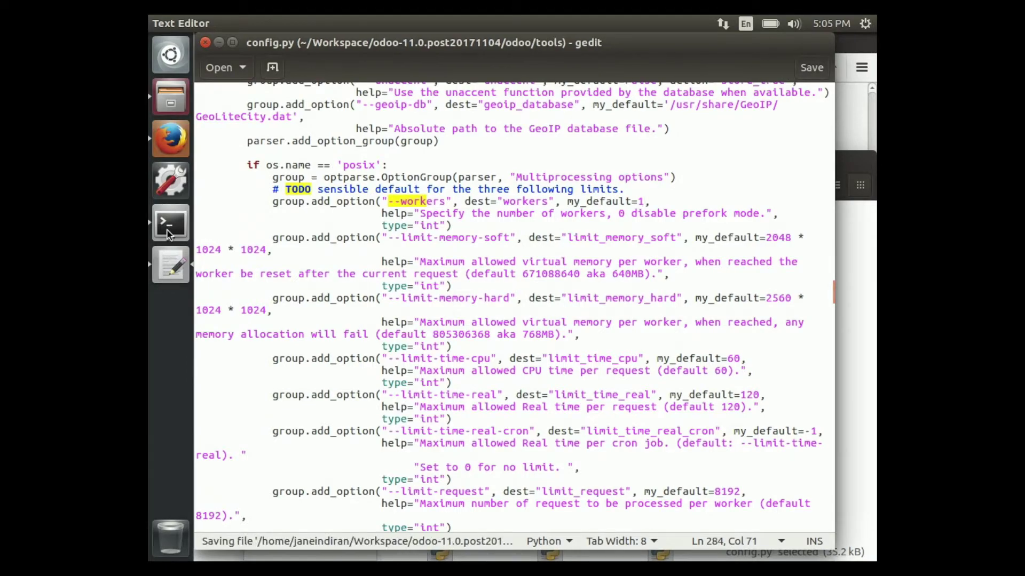
pyautogui.click(171, 223)
pyautogui.press('Return')
pyautogui.press('Up')
# Start the Odoo server with ./odoo-bin and check the HTTP service log line.
pyautogui.write('-b')
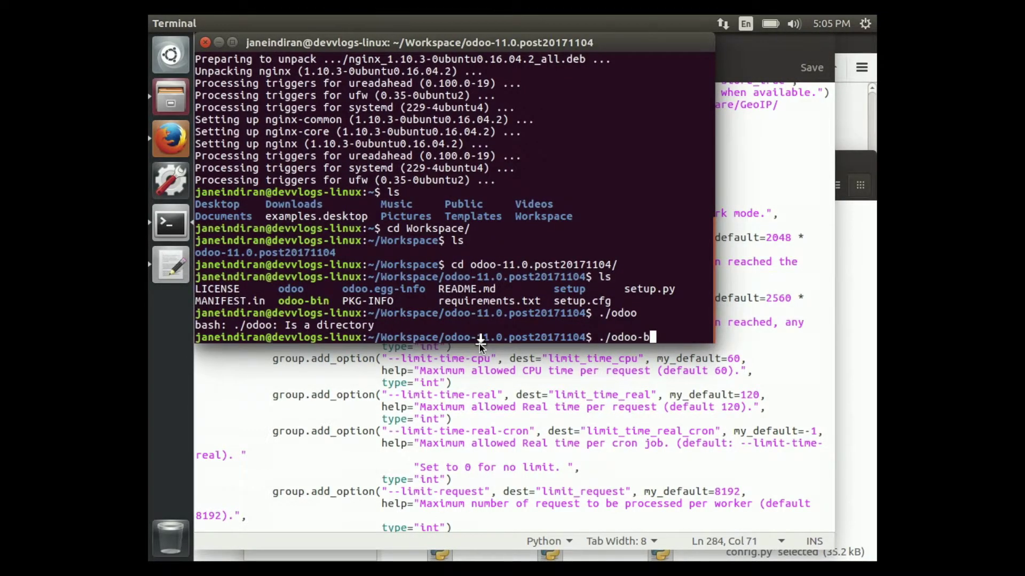
pyautogui.press('Tab')
pyautogui.press('Return')
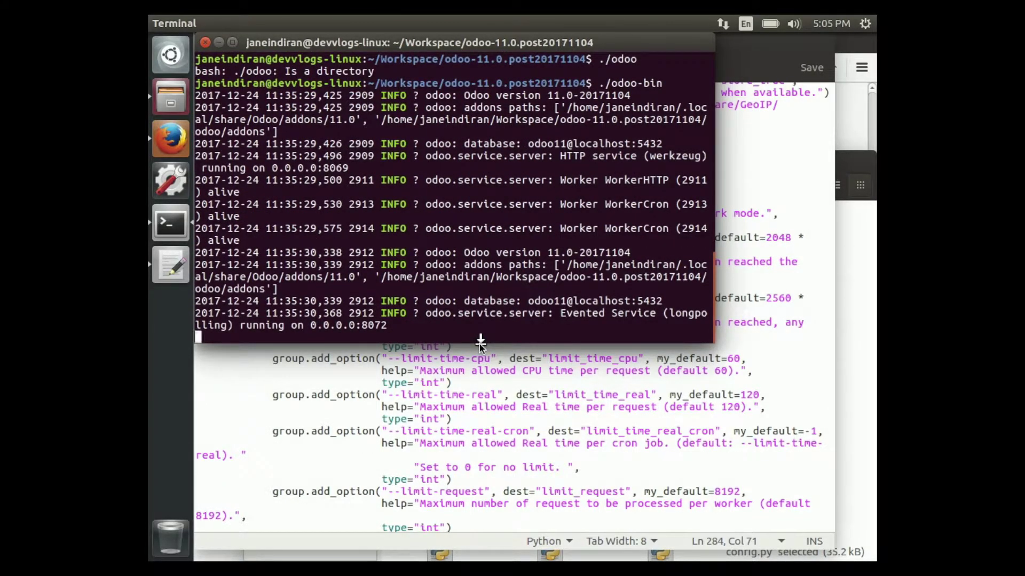
pyautogui.doubleClick(602, 154)
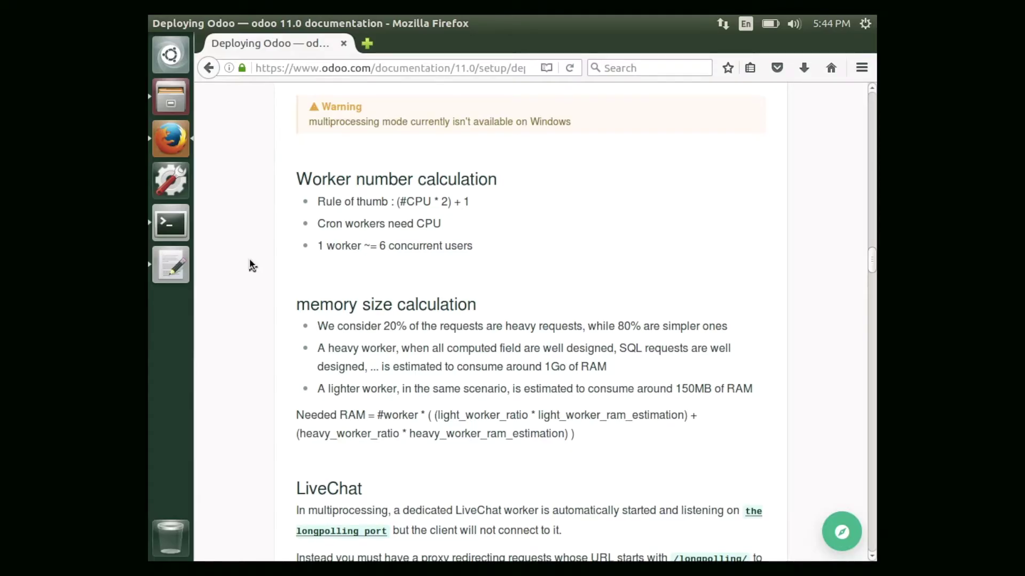
# Scroll the docs down to the HTTPS section and open a new terminal window.
pyautogui.scroll(-10, 250, 260)
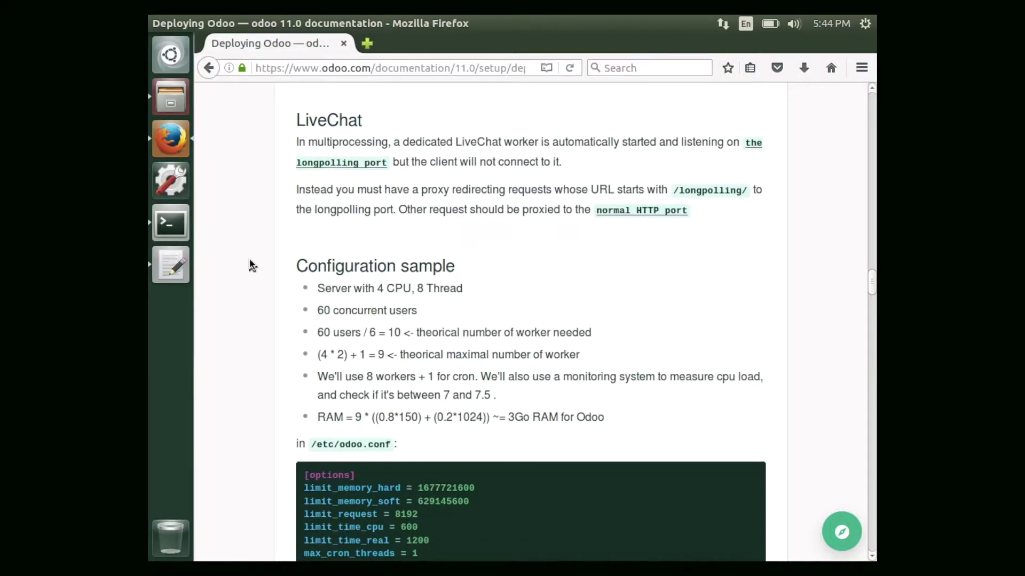
pyautogui.scroll(-8, 249, 265)
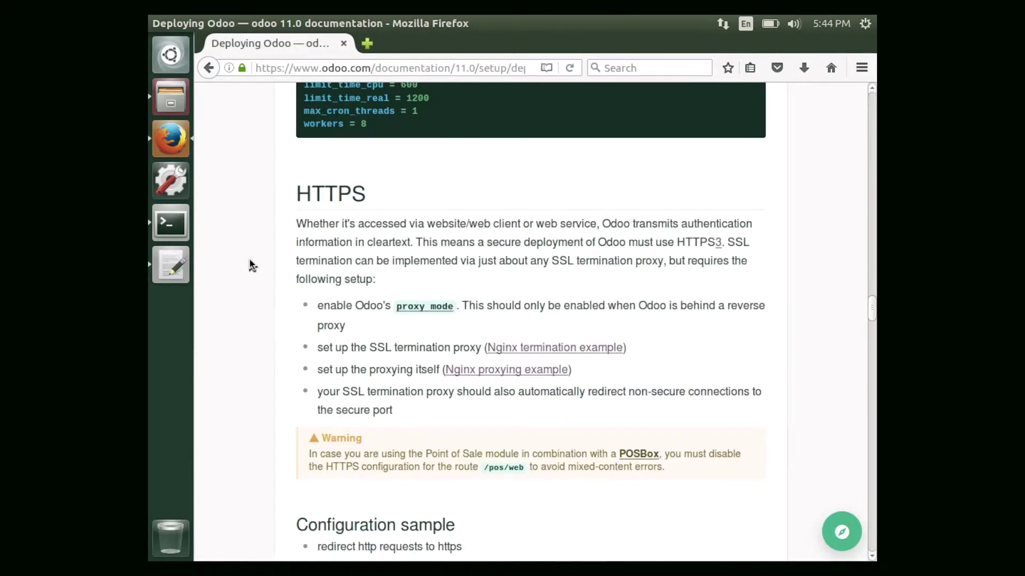
pyautogui.scroll(-2, 249, 266)
pyautogui.hotkey('ctrl', 'alt', 't')
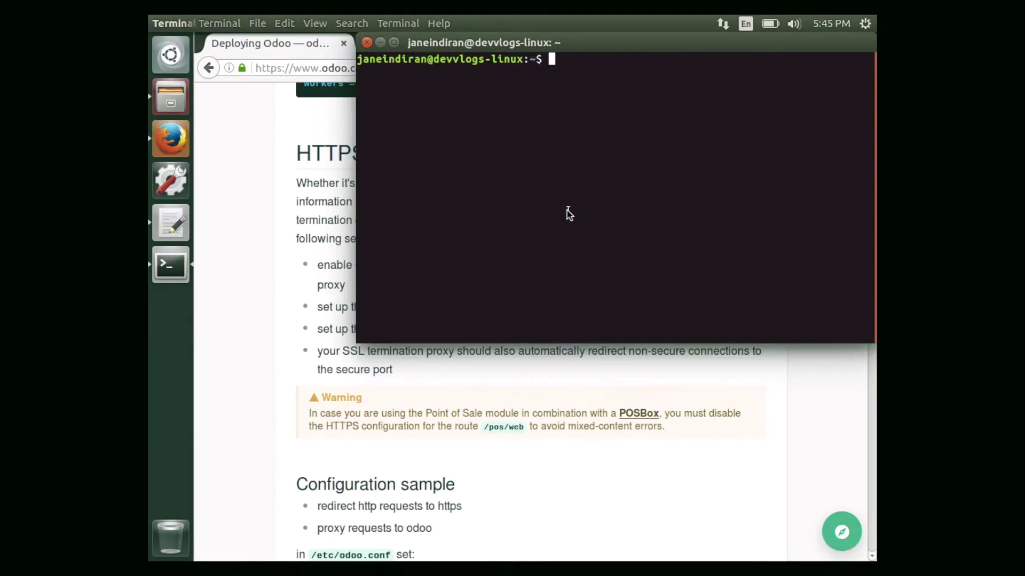
# Install nginx with 'sudo apt-get install nginx', then return to the Firefox documentation.
pyautogui.write('sudo ')
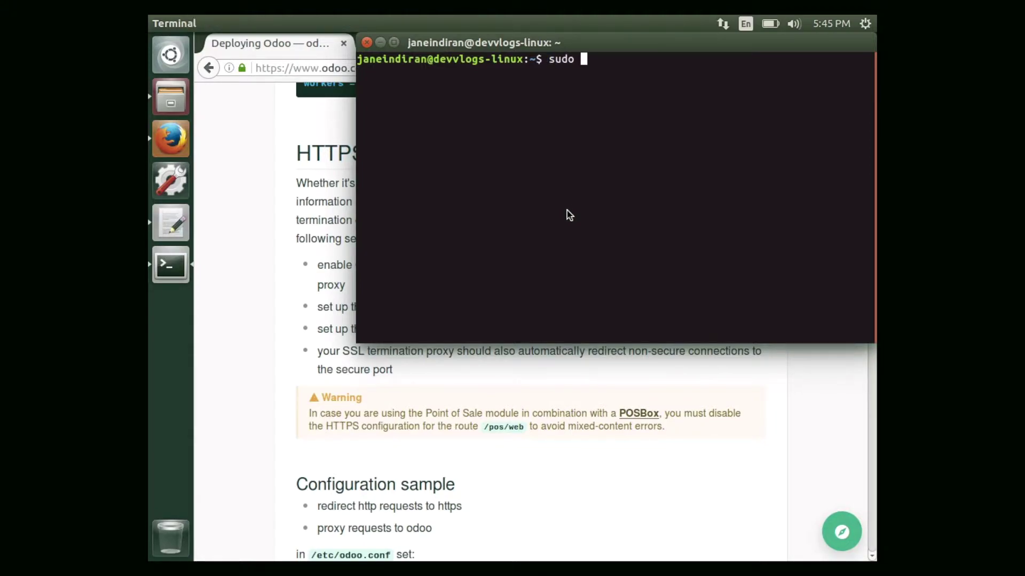
pyautogui.write('apt-get install ')
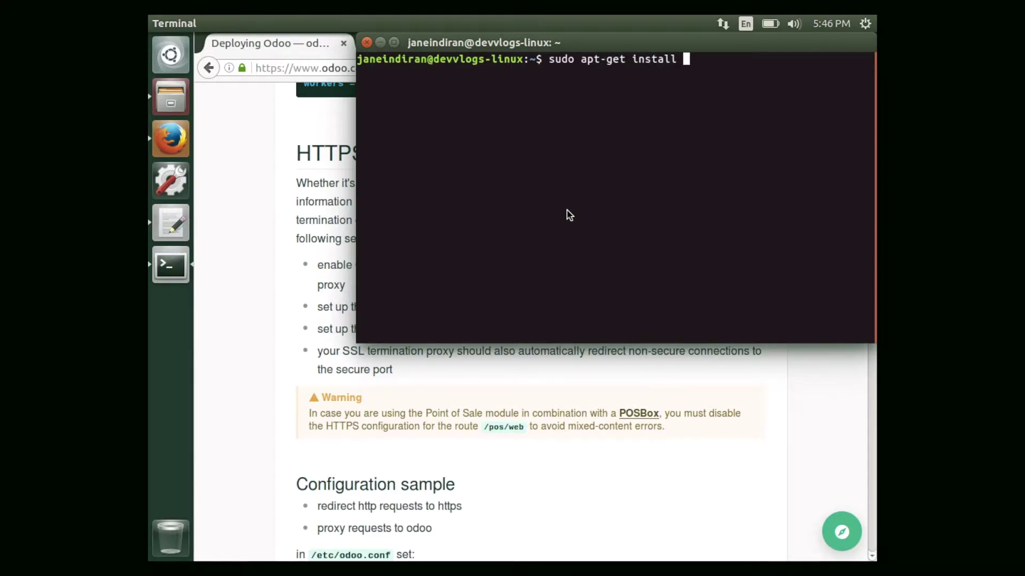
pyautogui.write('nginx')
pyautogui.press('Return')
pyautogui.press('Return')
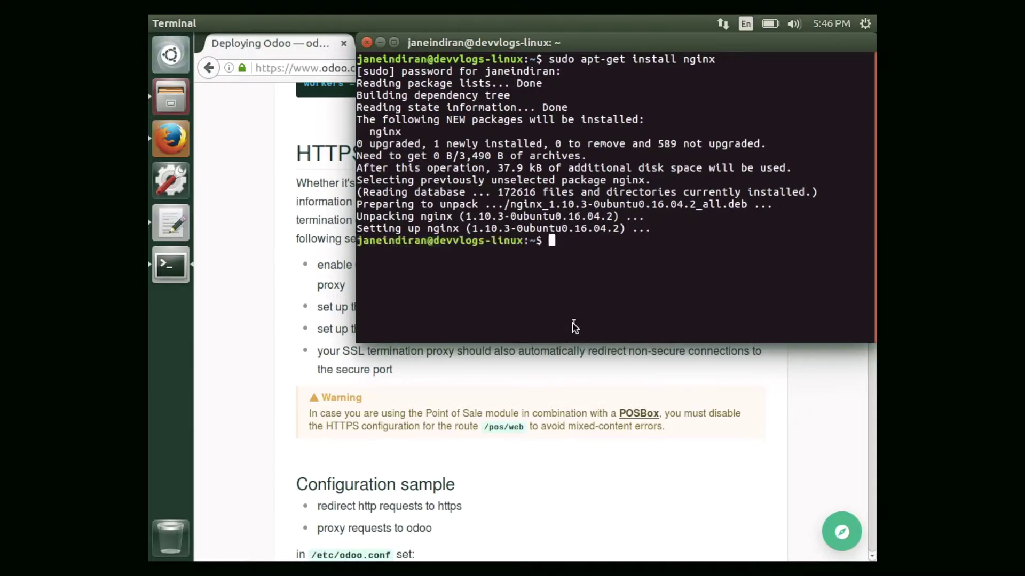
pyautogui.click(542, 419)
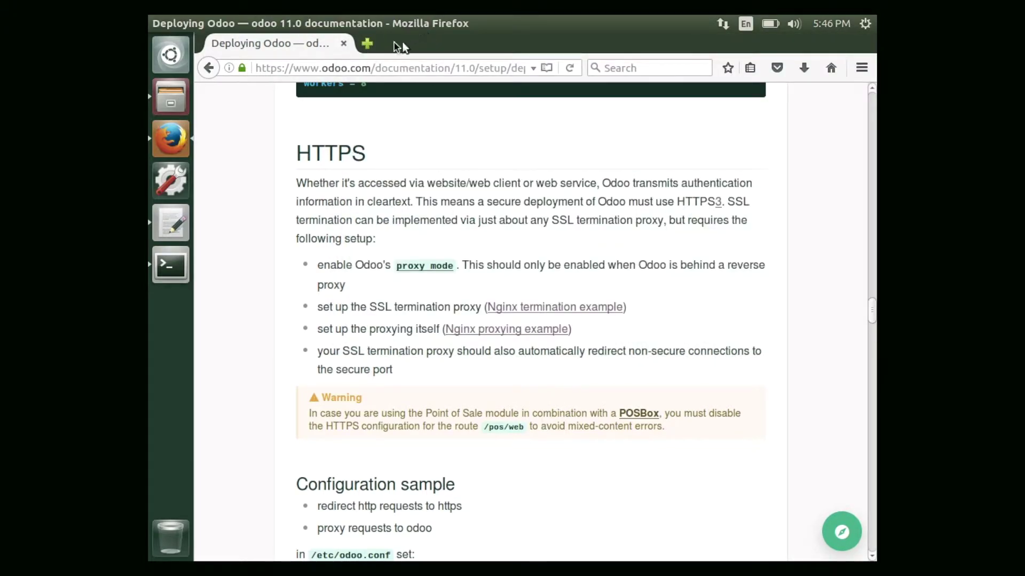
# Load localhost in a new Firefox tab to confirm the nginx welcome page, then return to config.py.
pyautogui.click(367, 43)
pyautogui.write('localhost')
pyautogui.press('Return')
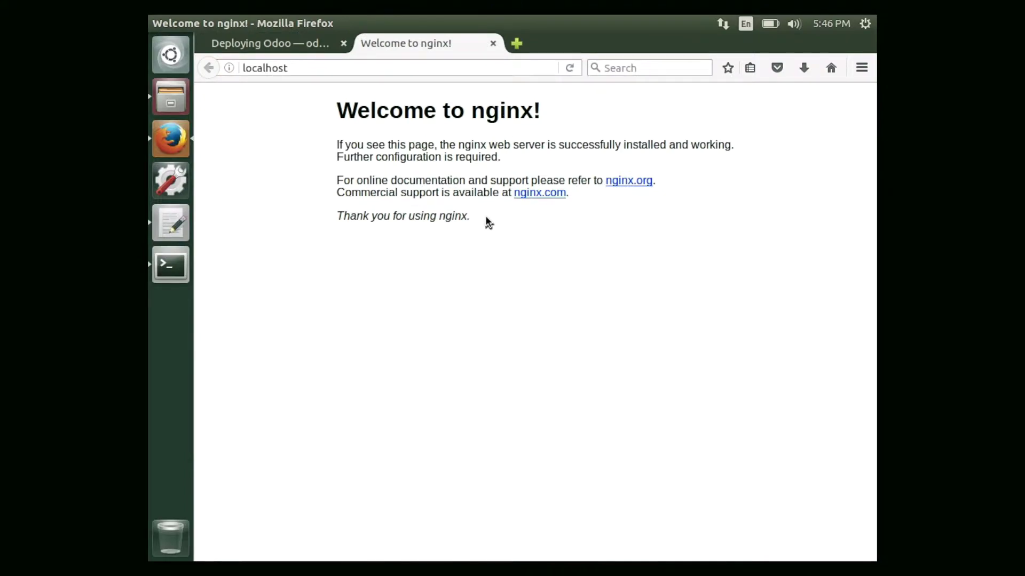
pyautogui.click(185, 269)
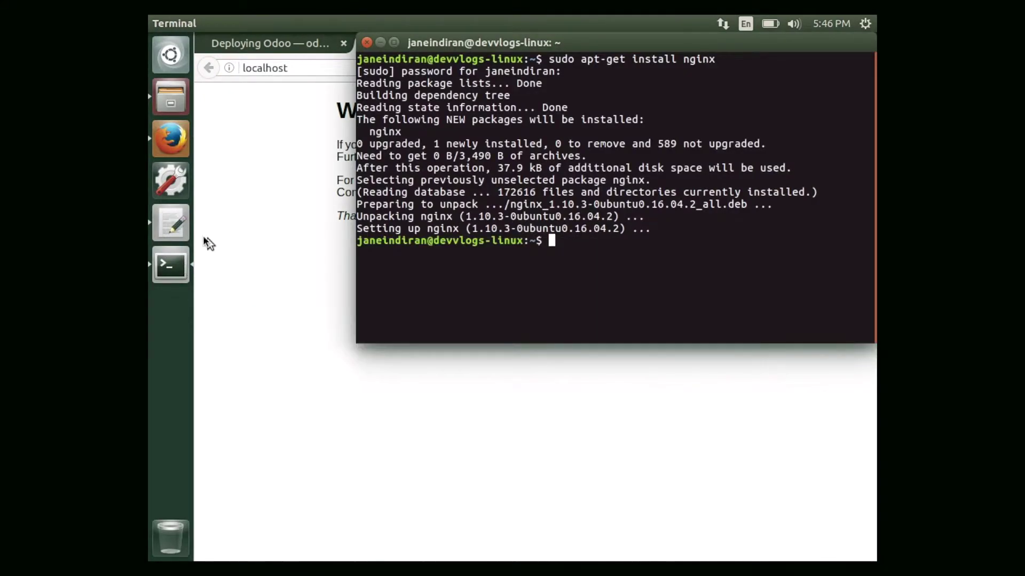
pyautogui.click(297, 44)
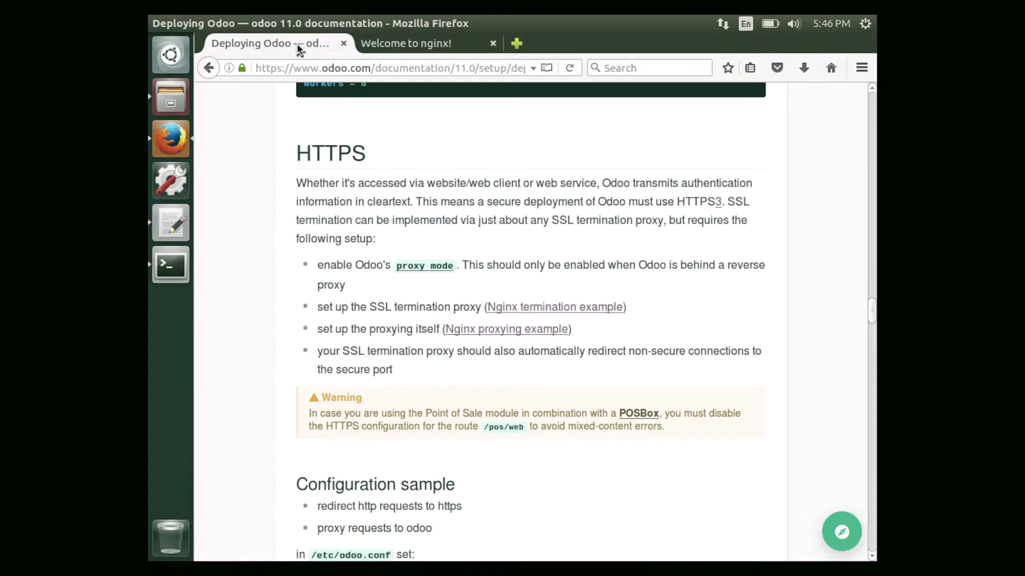
pyautogui.click(180, 230)
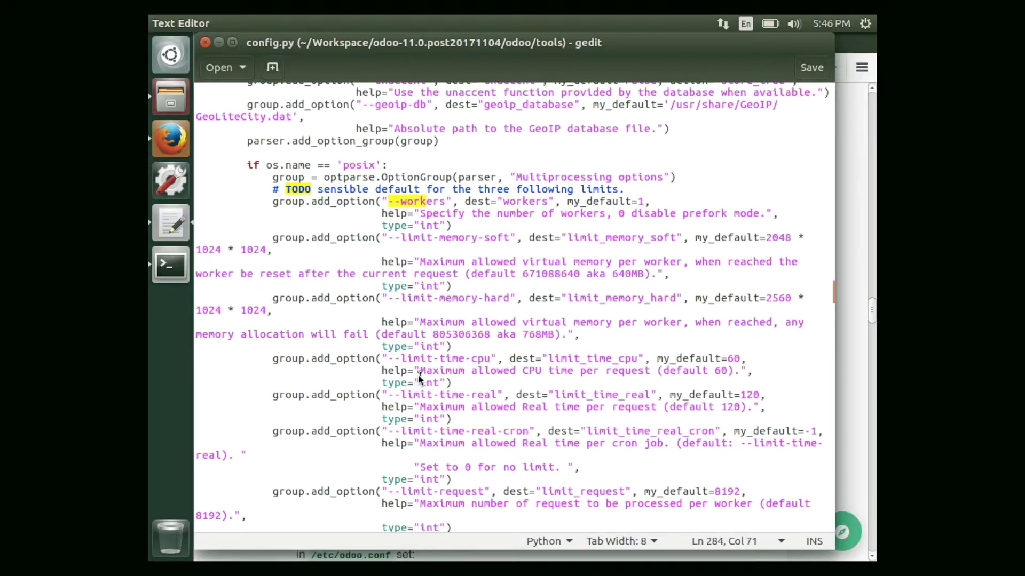
# Search config.py for proxy_mode and confirm the --proxy-mode option defaults to False.
pyautogui.click(315, 23)
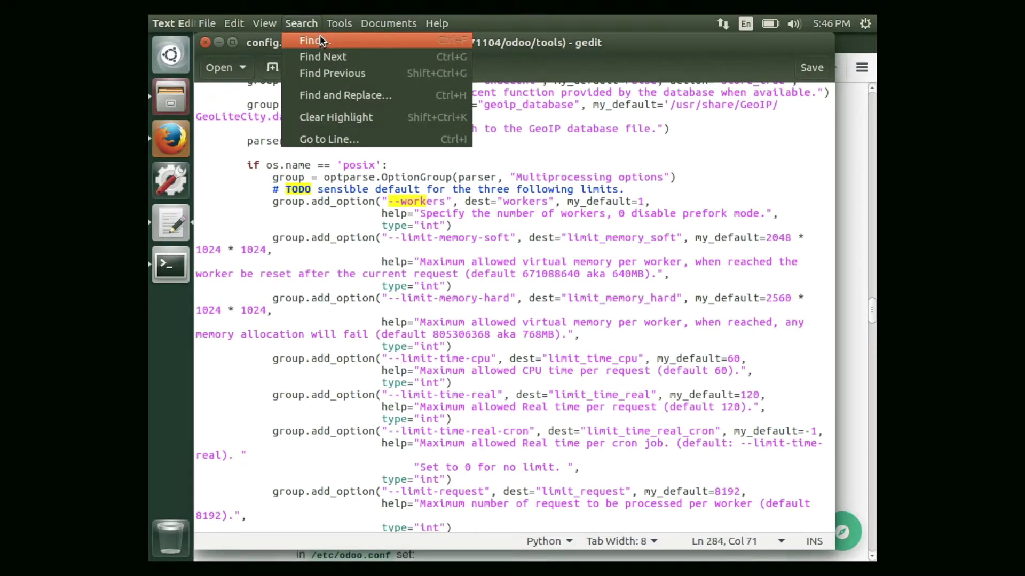
pyautogui.click(321, 41)
pyautogui.write('pro')
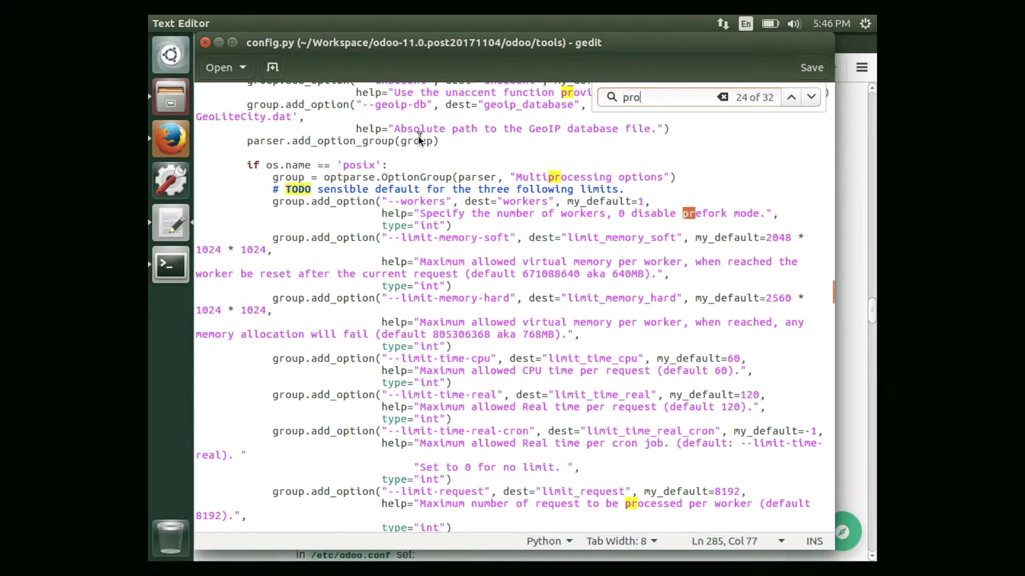
pyautogui.write('xy_mode')
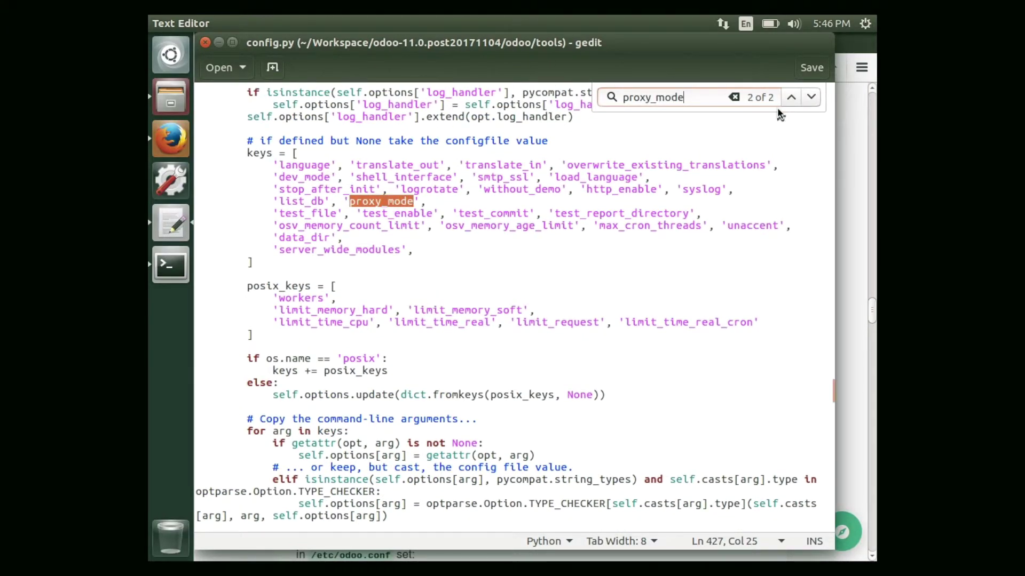
pyautogui.click(787, 98)
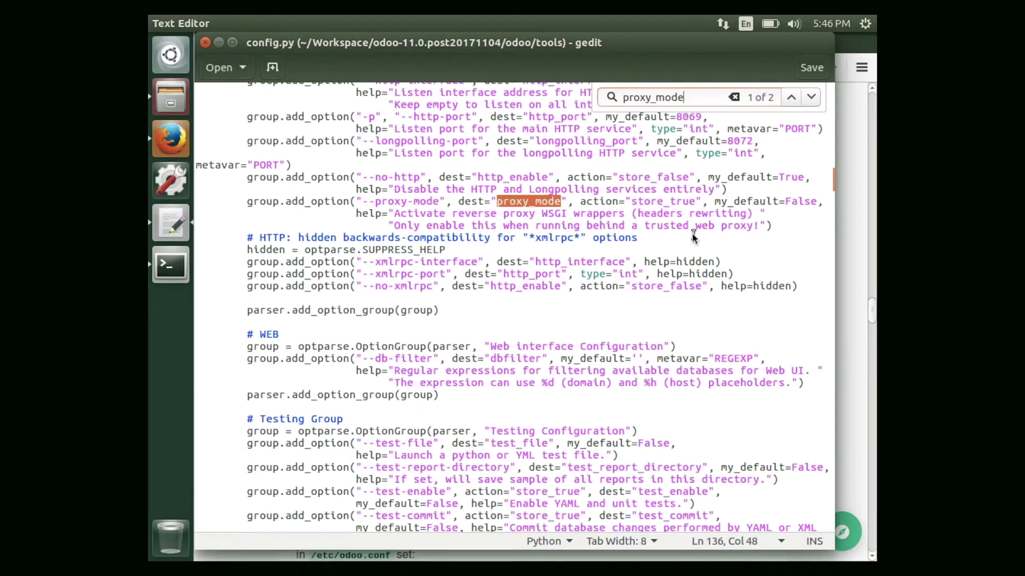
pyautogui.moveTo(806, 225); pyautogui.dragTo(805, 211)
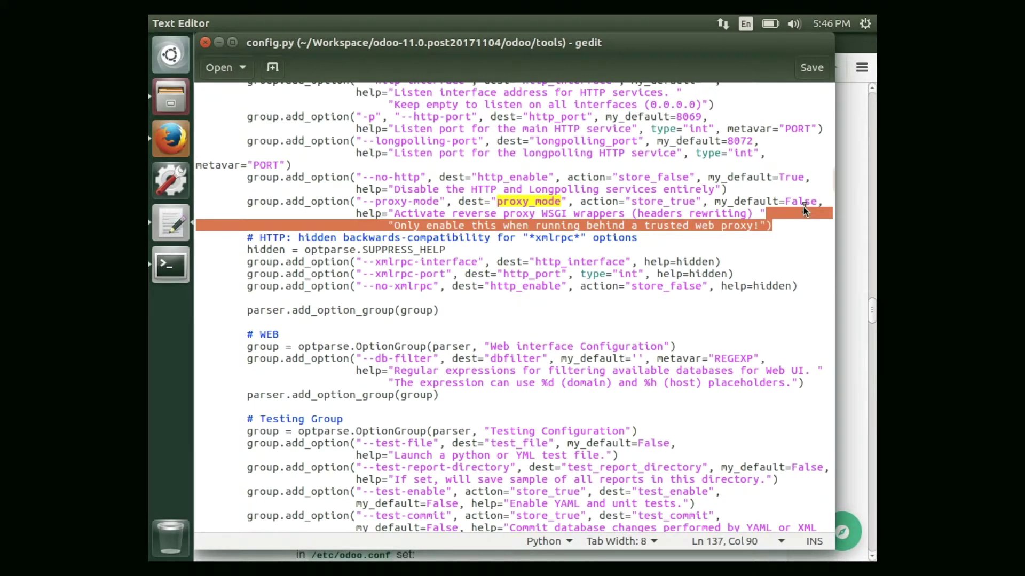
pyautogui.doubleClick(798, 199)
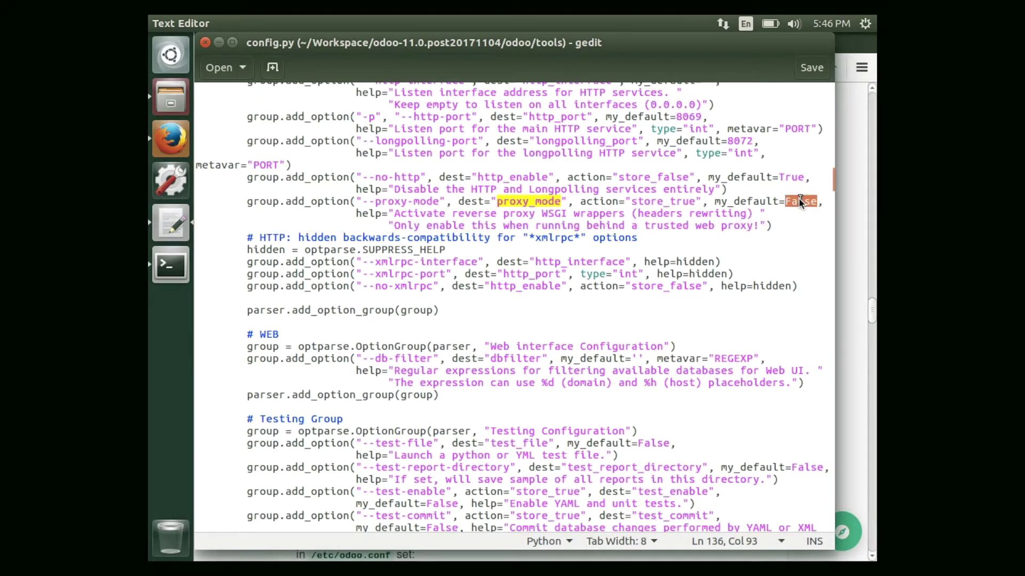
pyautogui.hotkey('alt', 'Tab')
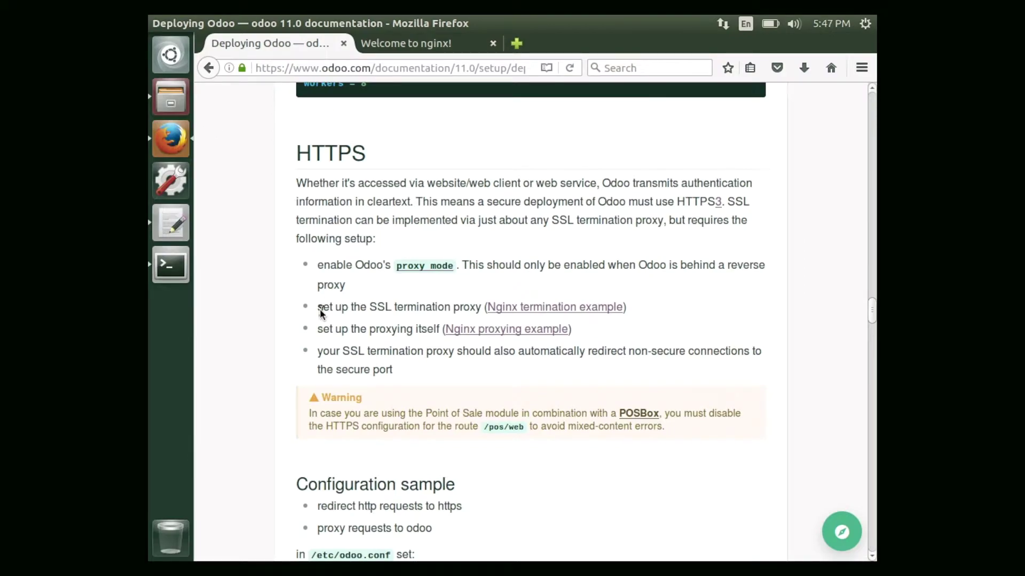
# Scroll the HTTPS docs to the /etc/nginx/sites-enabled/odoo.conf sample server block.
pyautogui.scroll(-3, 319, 309)
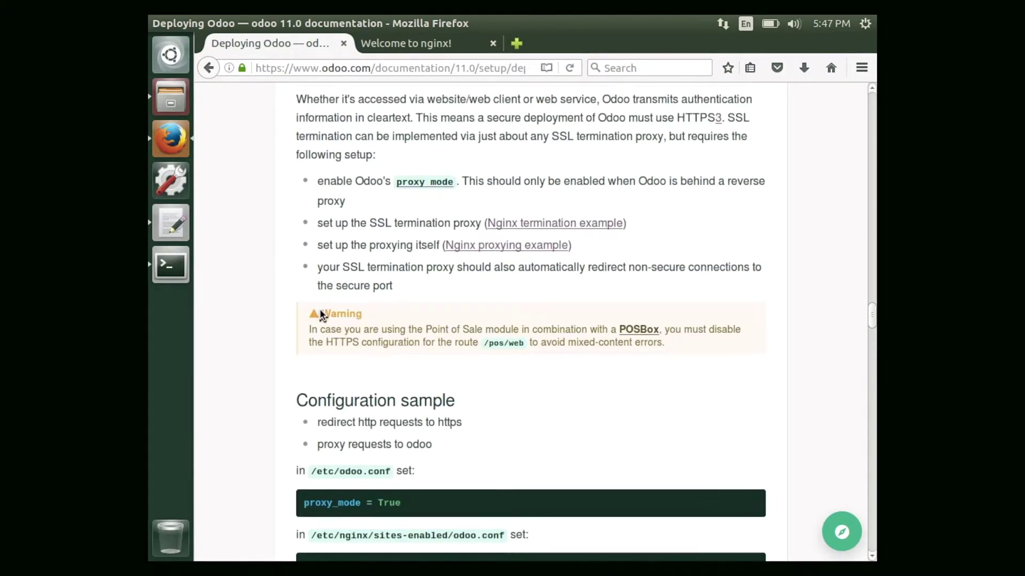
pyautogui.scroll(-4, 319, 308)
pyautogui.scroll(-4, 320, 304)
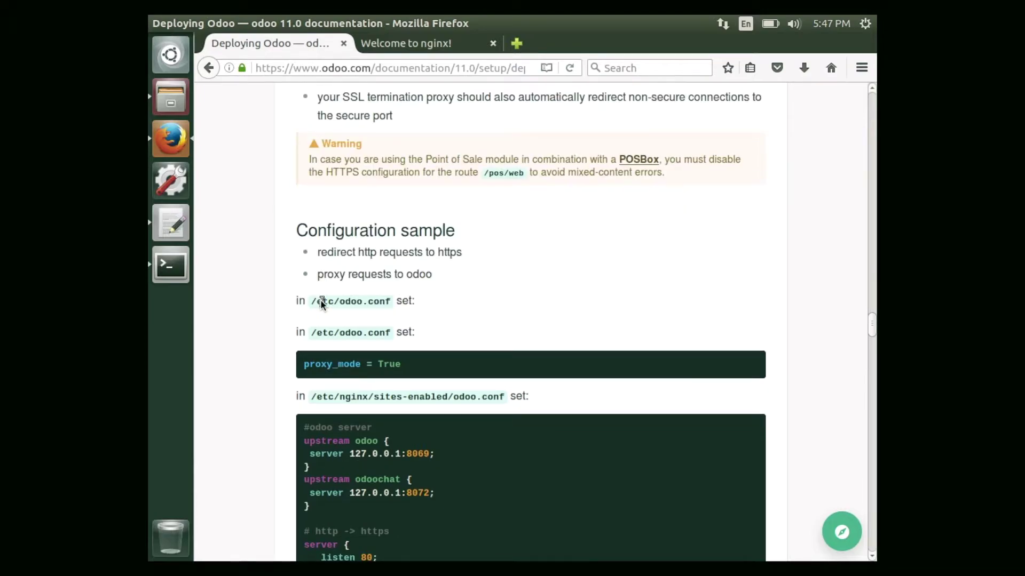
pyautogui.scroll(-2, 320, 299)
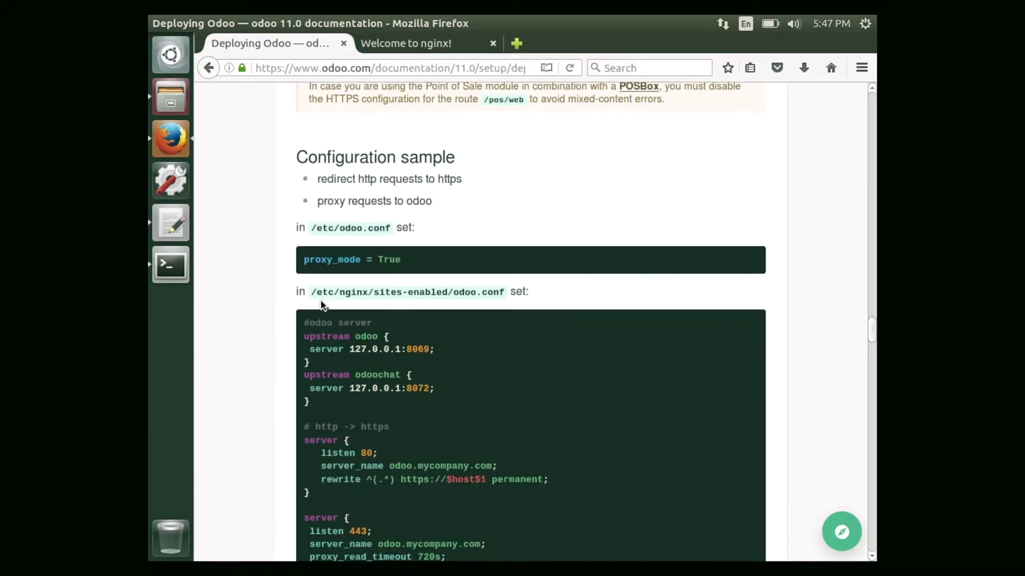
pyautogui.scroll(-2, 327, 297)
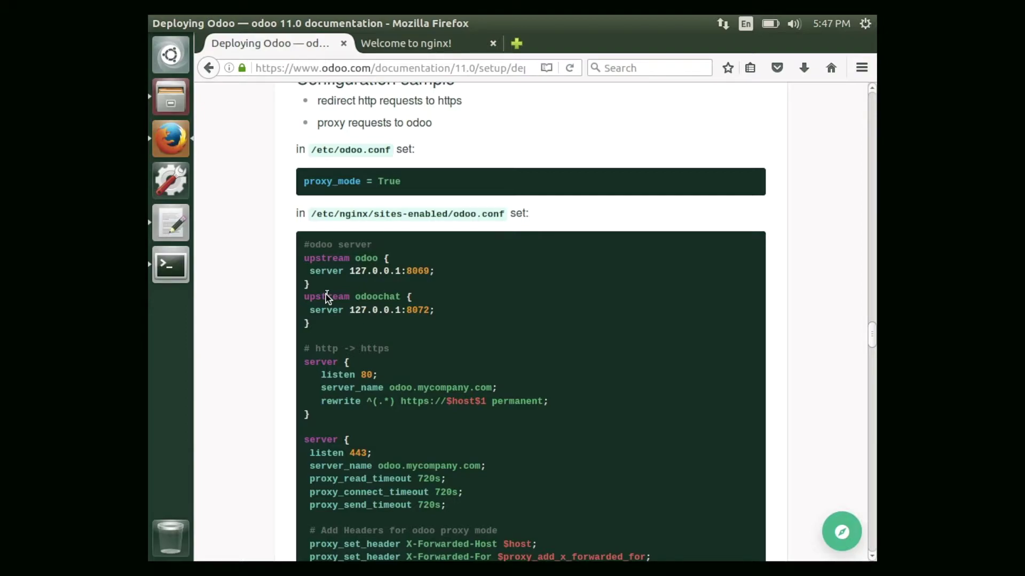
pyautogui.scroll(-4, 327, 297)
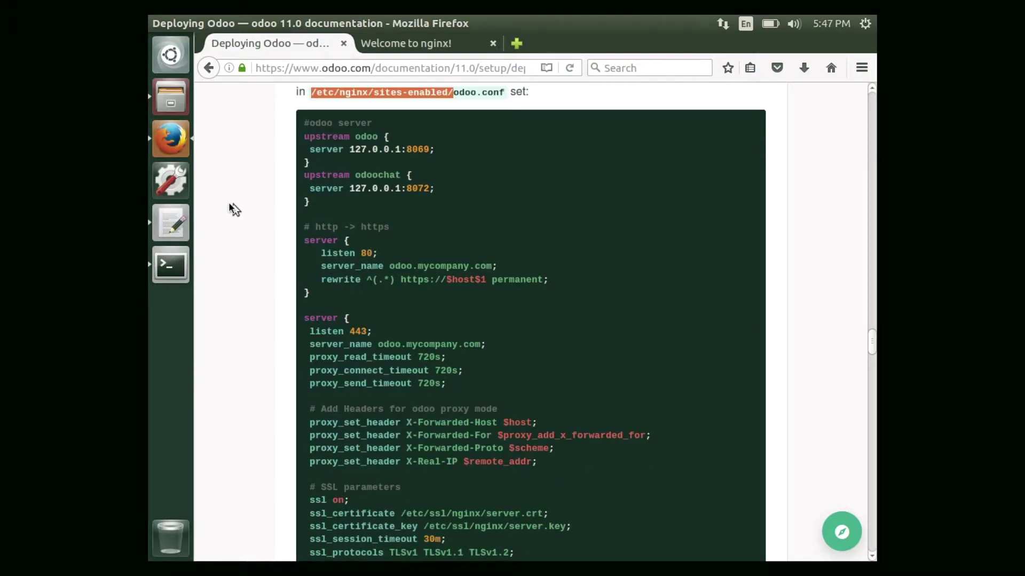
pyautogui.click(182, 260)
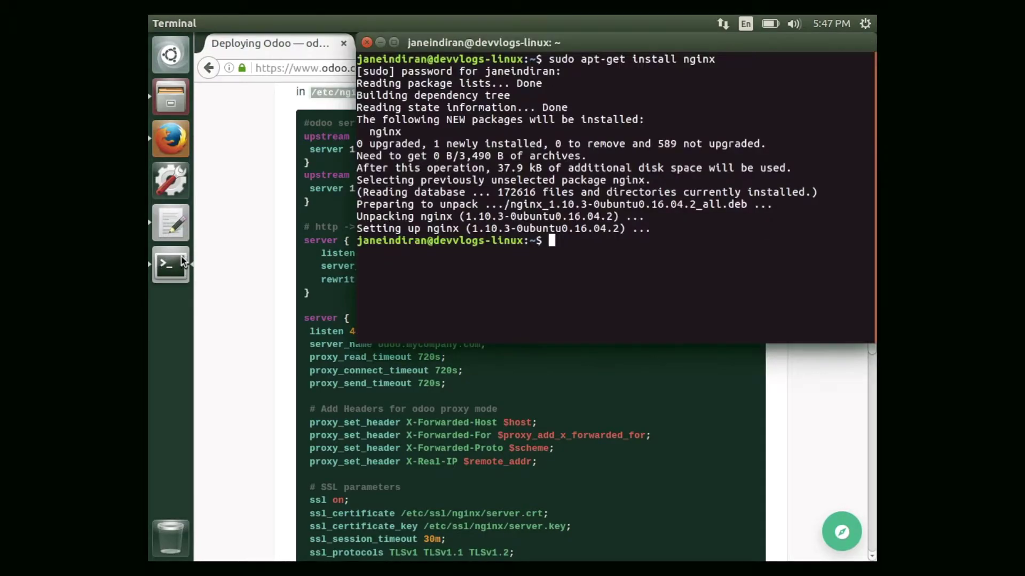
# Move to /etc/nginx/sites-enabled and open a new odoo.conf with 'sudo gedit' after vim fails.
pyautogui.write('cd /etc/nginx/sites-enabled/')
pyautogui.press('Return')
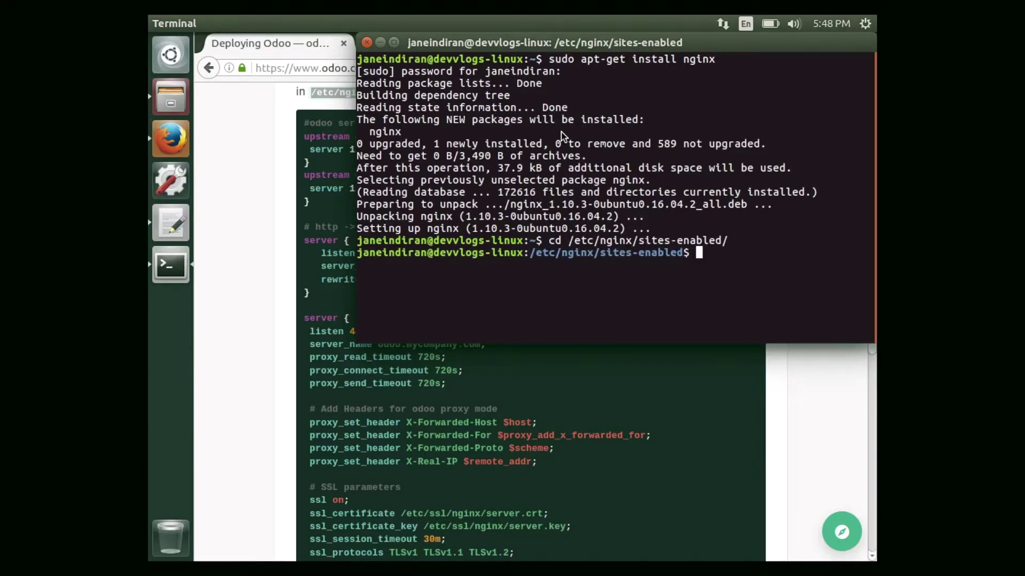
pyautogui.write('sudo vim odoo.conf')
pyautogui.press('Return')
pyautogui.press('Up')
pyautogui.press('Left')
pyautogui.press('Left')
pyautogui.press('Left')
pyautogui.press('Left')
pyautogui.press('Left')
pyautogui.press('Left')
pyautogui.press('Left')
pyautogui.press('Left')
pyautogui.press('Left')
pyautogui.press('Left')
pyautogui.press('BackSpace')
pyautogui.press('BackSpace')
pyautogui.press('BackSpace')
pyautogui.write('gedit')
pyautogui.press('Return')
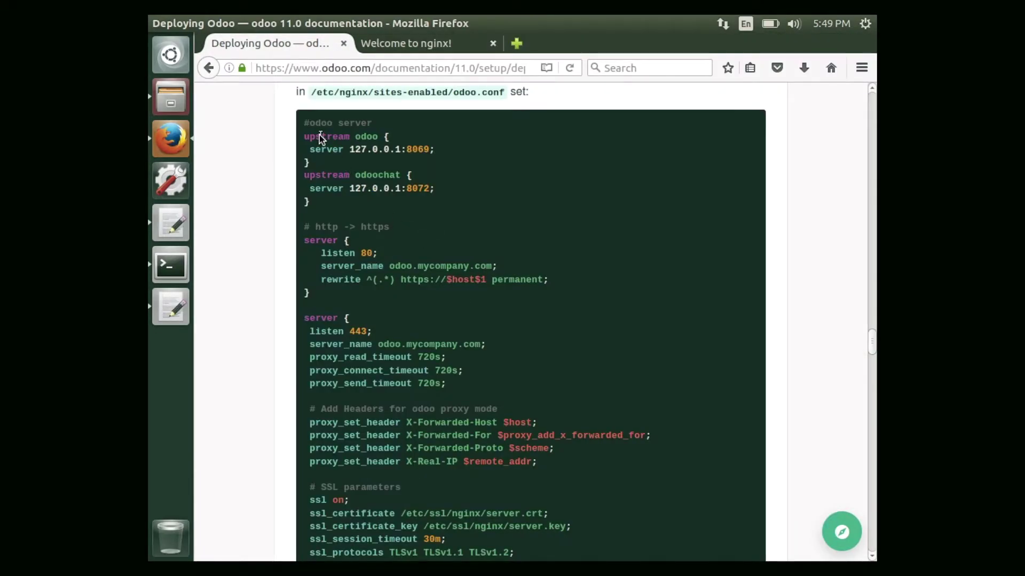
# Select and copy the whole nginx sample from '#odoo server' to the final brace, then return to gedit.
pyautogui.moveTo(304, 122); pyautogui.dragTo(503, 567)
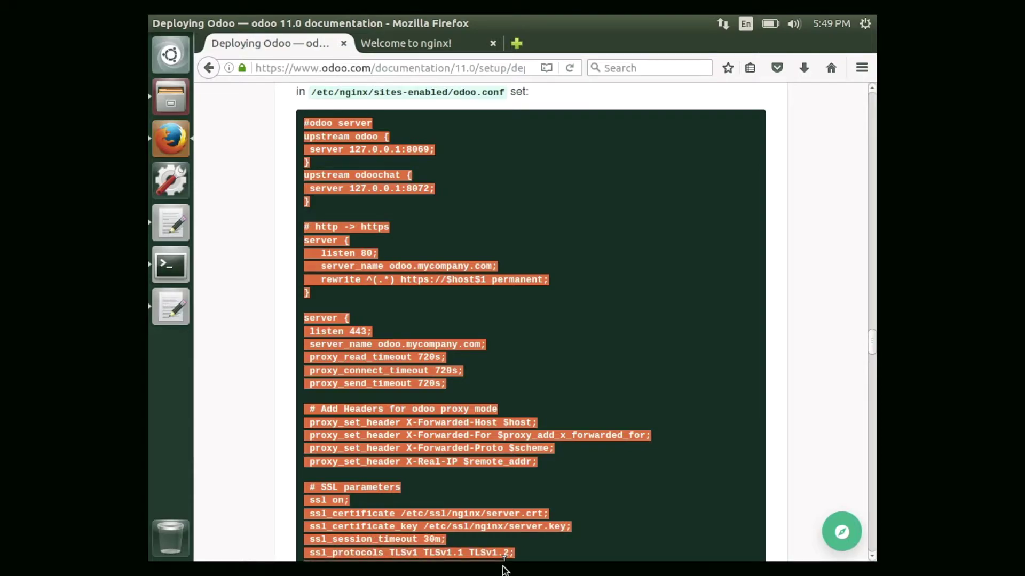
pyautogui.scroll(-3, 551, 451)
pyautogui.moveTo(551, 451); pyautogui.dragTo(551, 451)
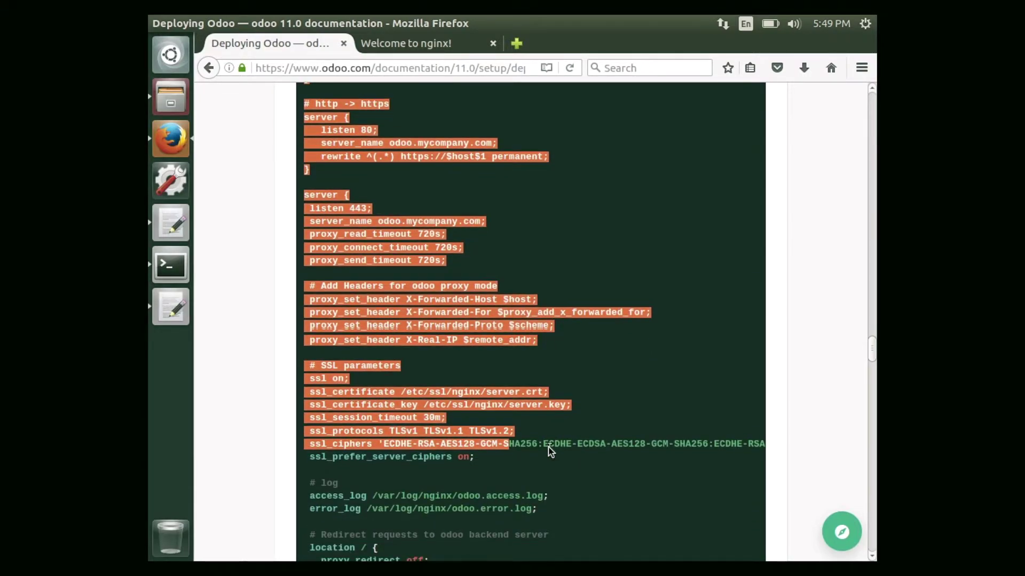
pyautogui.scroll(-3, 551, 451)
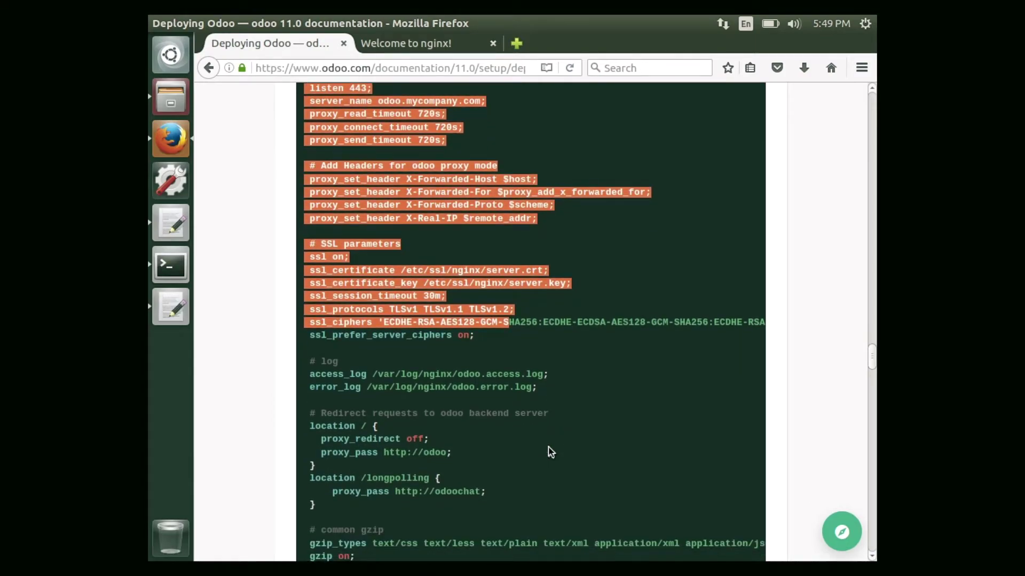
pyautogui.moveTo(551, 451); pyautogui.dragTo(549, 450)
pyautogui.hotkey('alt', 'Tab')
pyautogui.rightClick(315, 240)
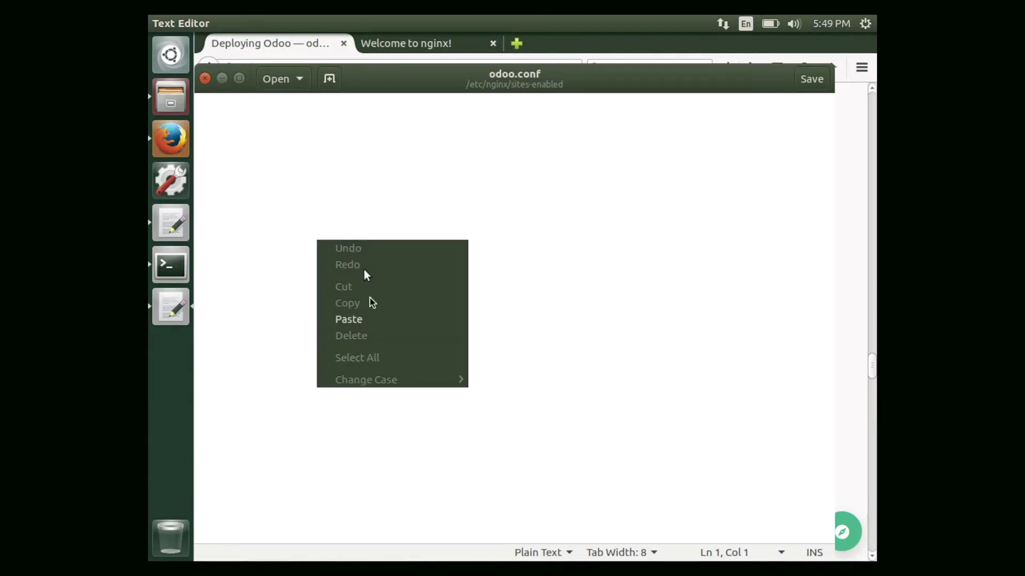
# Paste the nginx sample into odoo.conf, save it, and inspect the server.crt certificate path.
pyautogui.click(373, 322)
pyautogui.hotkey('ctrl', 's')
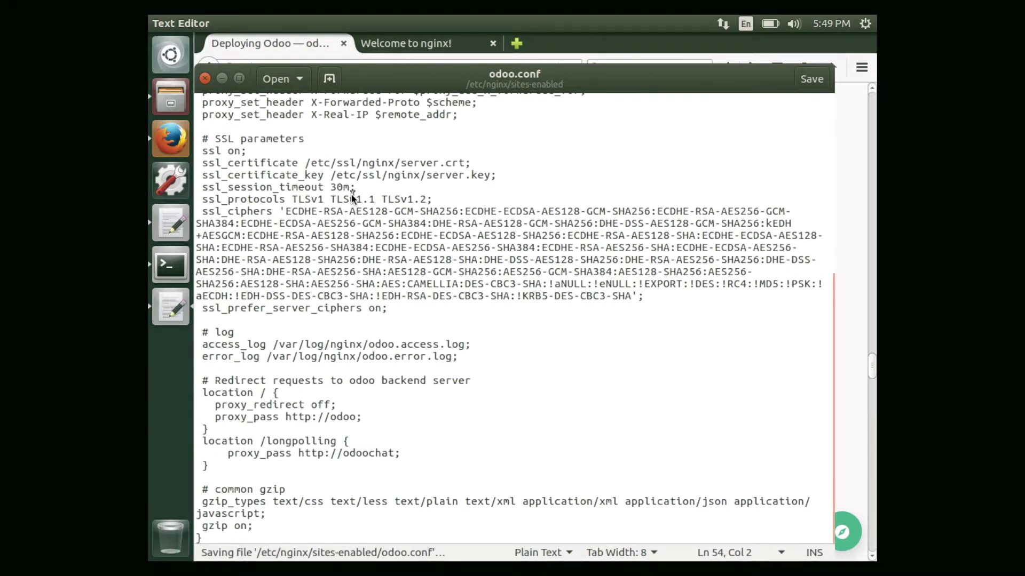
pyautogui.doubleClick(424, 164)
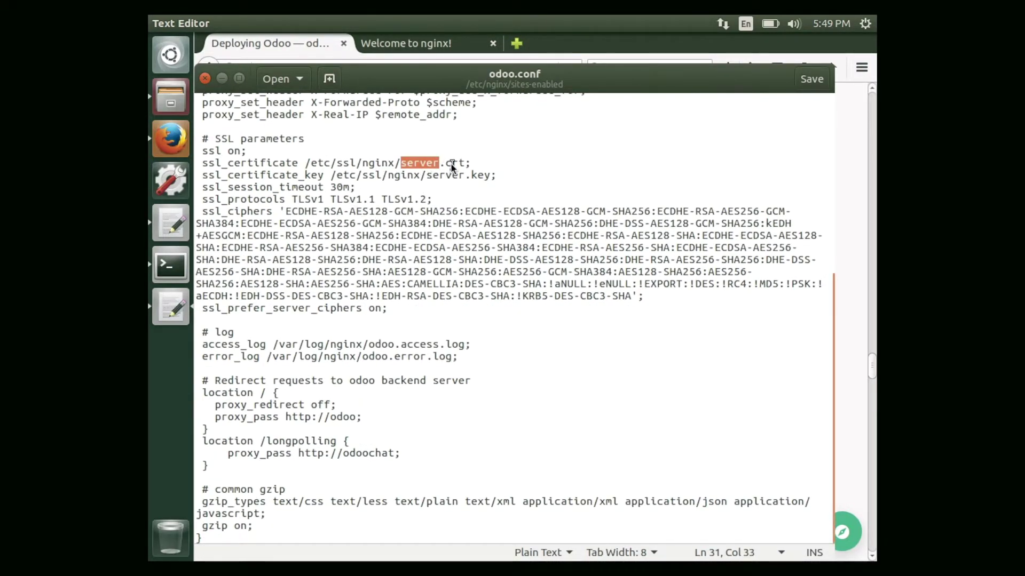
pyautogui.doubleClick(450, 162)
# Check the server.key certificate key path, then begin a cd /etc/ command in Terminal.
pyautogui.click(426, 175)
pyautogui.click(472, 176)
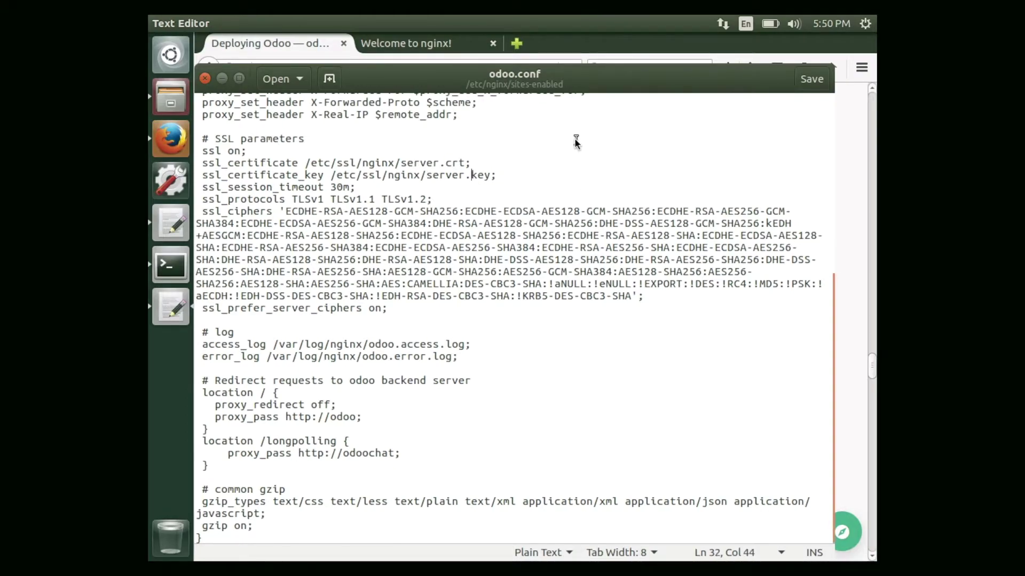
pyautogui.write('ce')
pyautogui.write('d ')
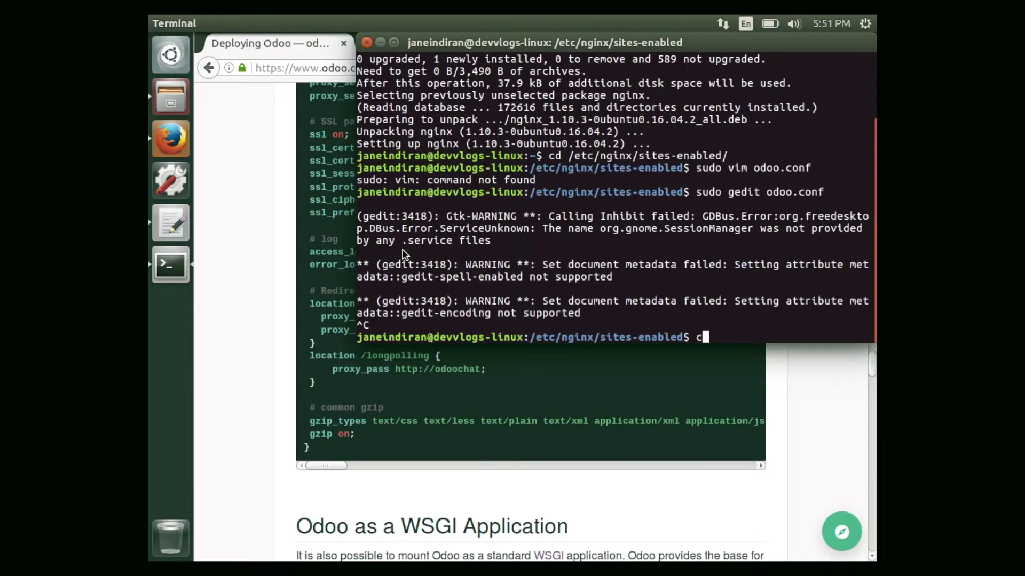
pyautogui.write('/etc/')
# Move into /etc/ssl and list its contents.
pyautogui.press('Return')
pyautogui.write('l')
pyautogui.press('BackSpace')
pyautogui.write('cd ssl')
pyautogui.press('Return')
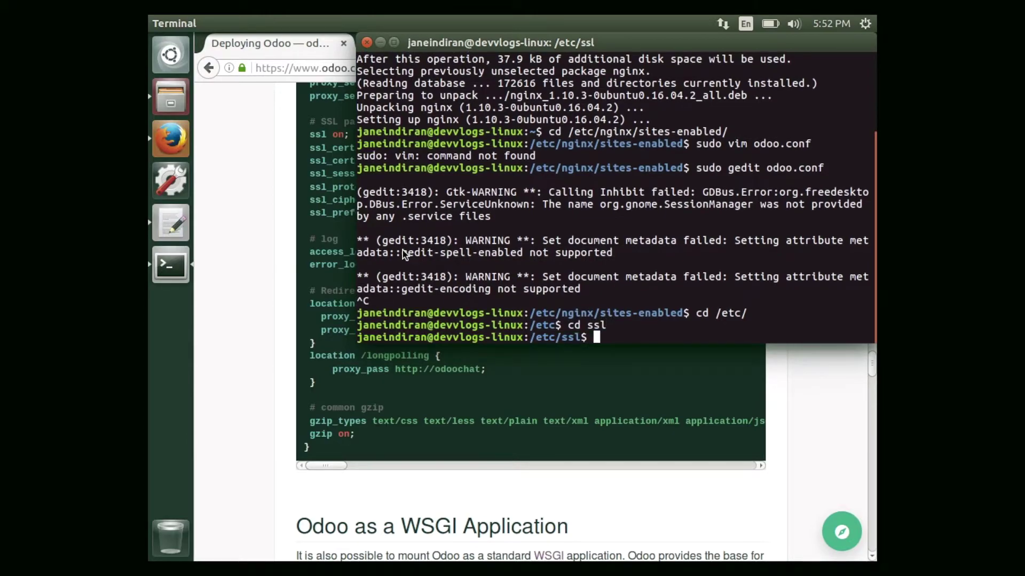
pyautogui.write('ls')
pyautogui.press('Return')
# Create an nginx folder under /etc/ssl with sudo mkdir and move into it.
pyautogui.write('sudo ')
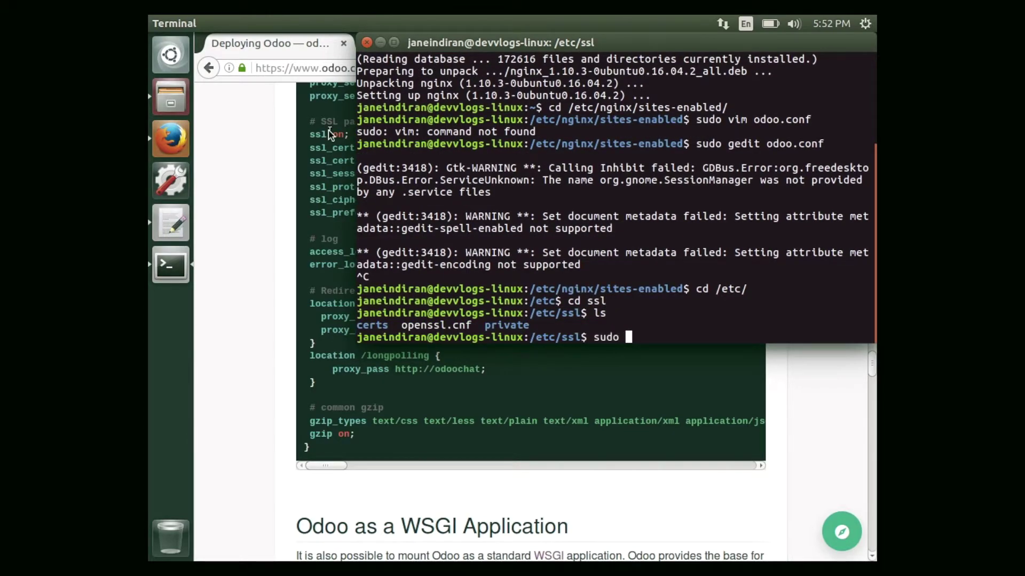
pyautogui.write('mkdir nginx')
pyautogui.press('Return')
pyautogui.write('ls')
pyautogui.press('Return')
pyautogui.write('cd nginx/')
pyautogui.press('Return')
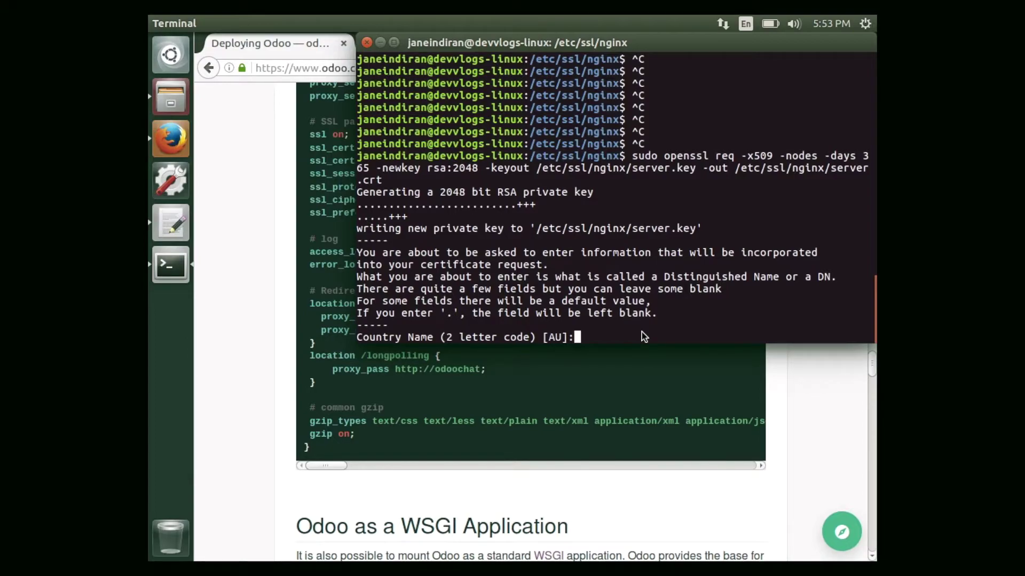
# Answer the certificate prompts: country IN, state TN, locality Coimbatore, organization Devvlogs, unit blank.
pyautogui.write('i')
pyautogui.press('BackSpace')
pyautogui.write('IN')
pyautogui.press('Return')
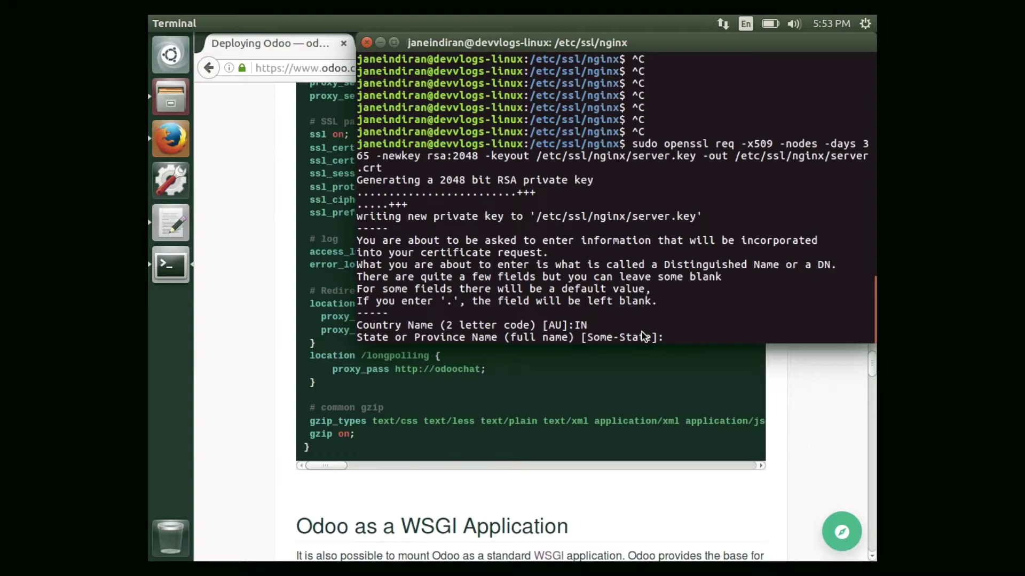
pyautogui.write('TN')
pyautogui.press('Return')
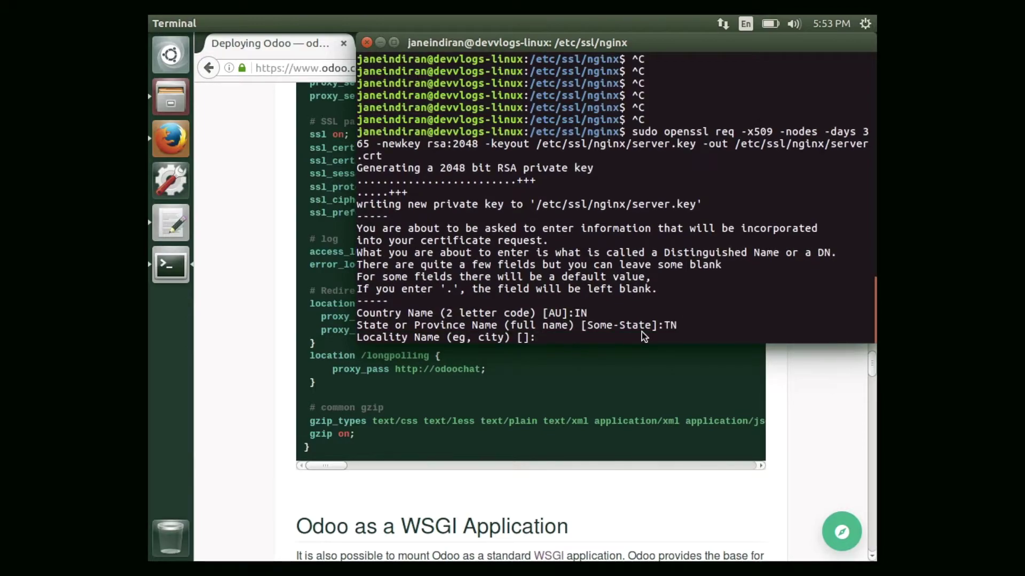
pyautogui.write('Coimbatore')
pyautogui.press('Return')
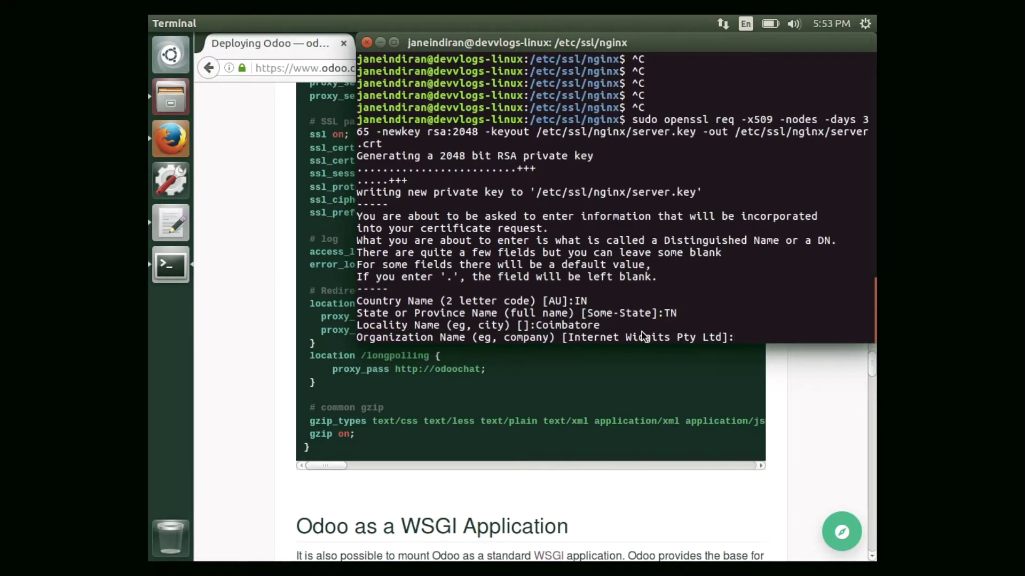
pyautogui.write('Devvlogs')
pyautogui.press('Return')
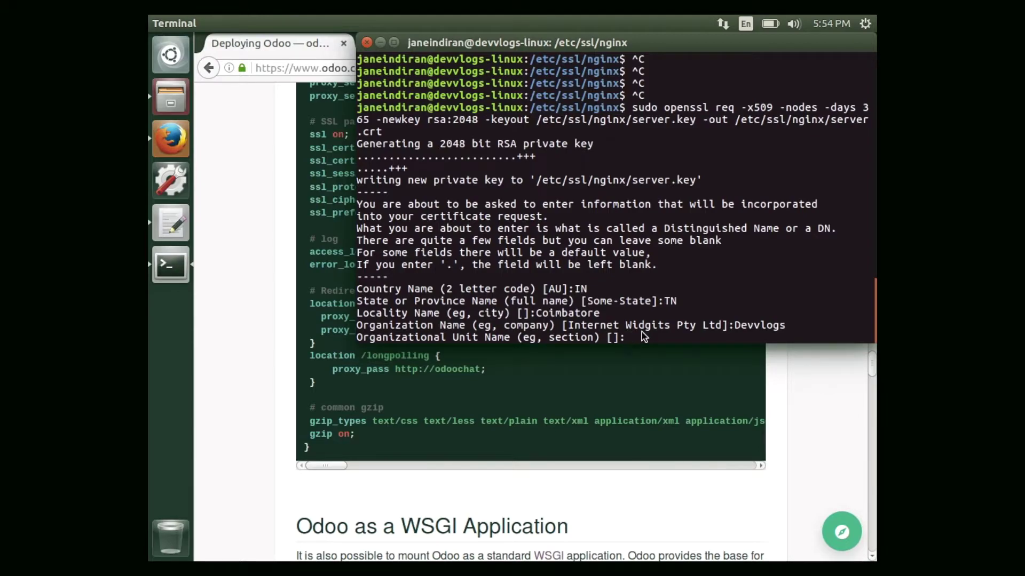
pyautogui.press('Return')
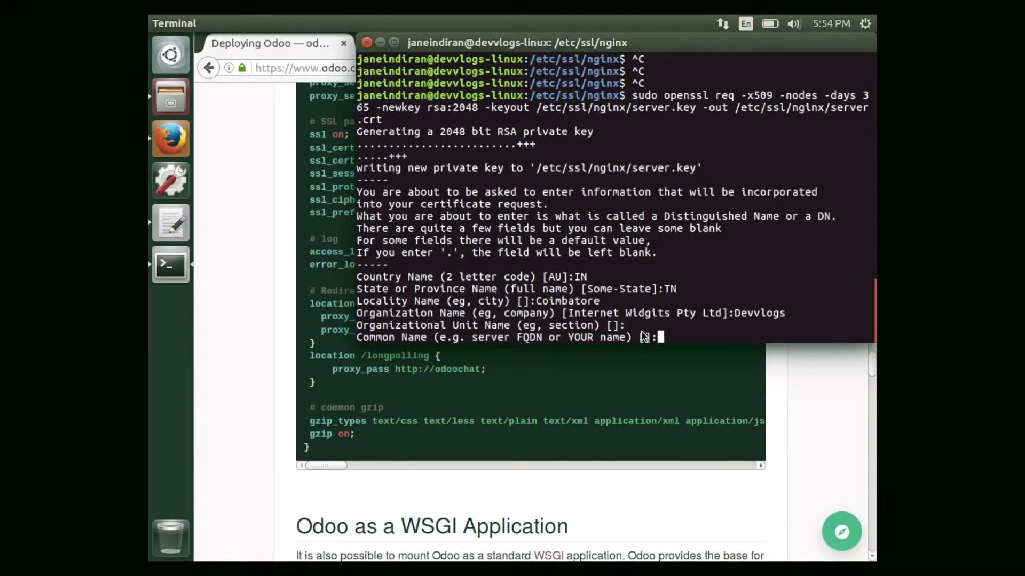
# Enter the common name and e-mail address to finish the certificate, then list the generated files.
pyautogui.write('janeindiran')
pyautogui.press('Return')
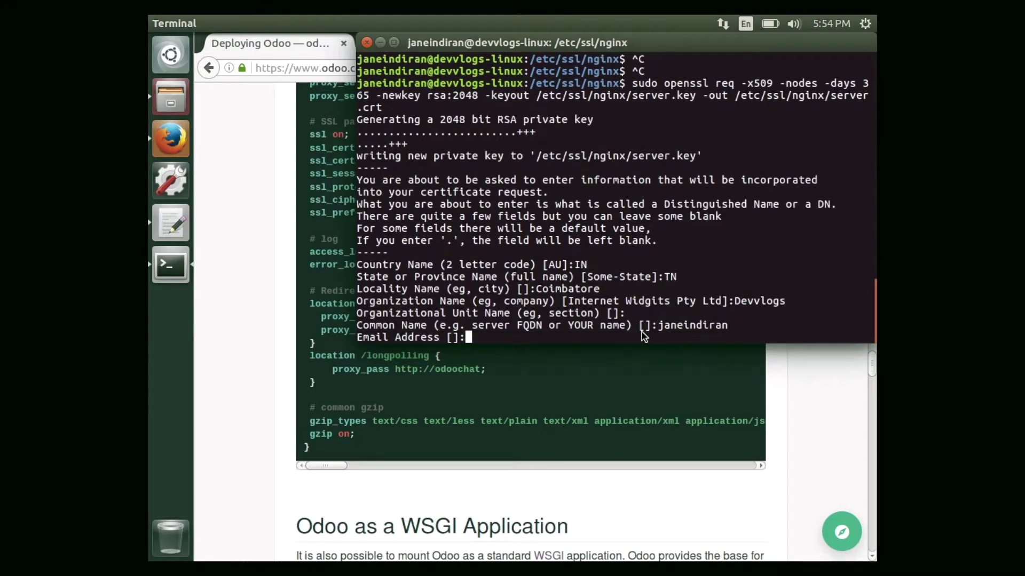
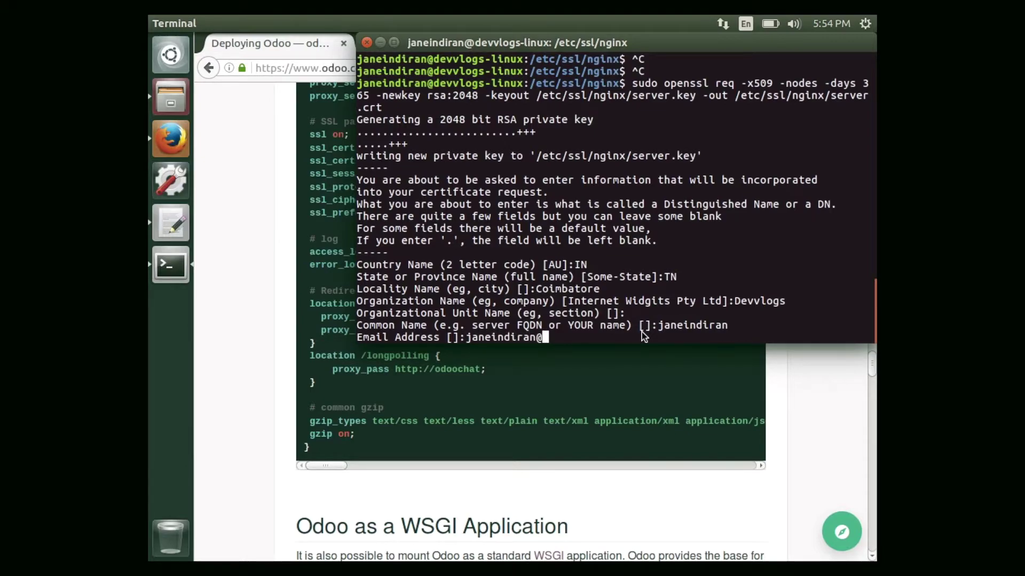
pyautogui.press('Return')
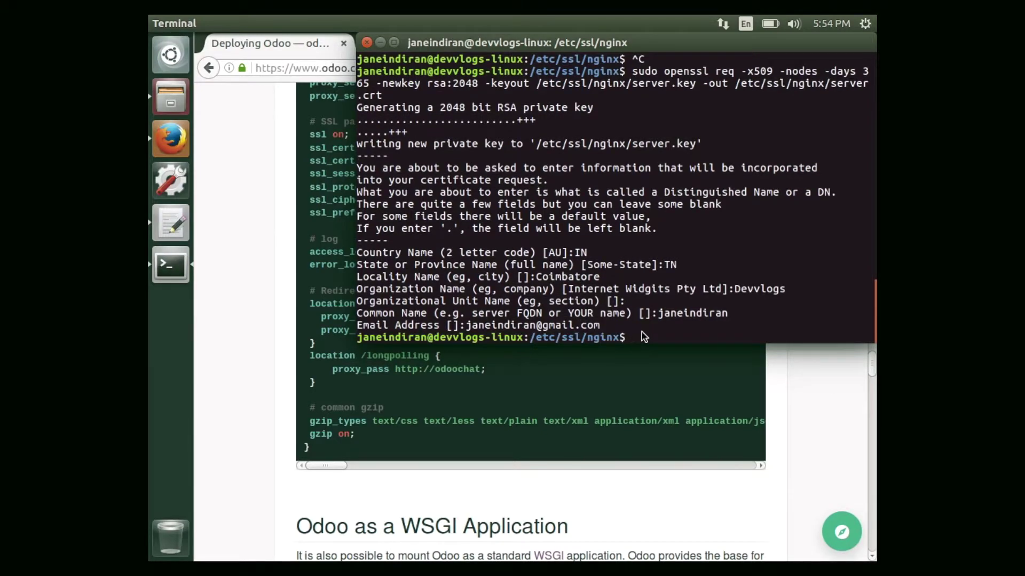
pyautogui.write('ls')
pyautogui.press('Return')
pyautogui.write('c')
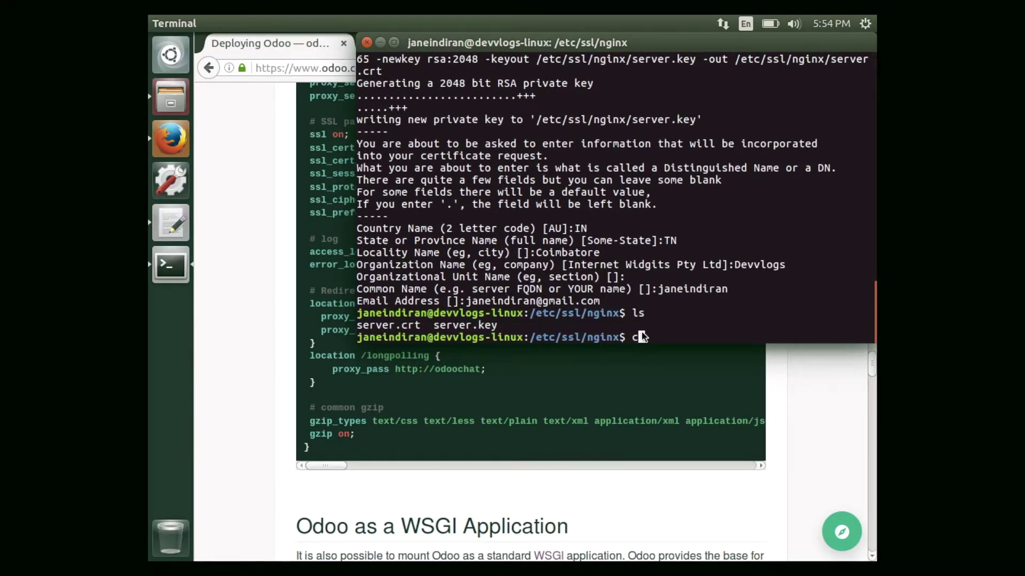
pyautogui.press('BackSpace')
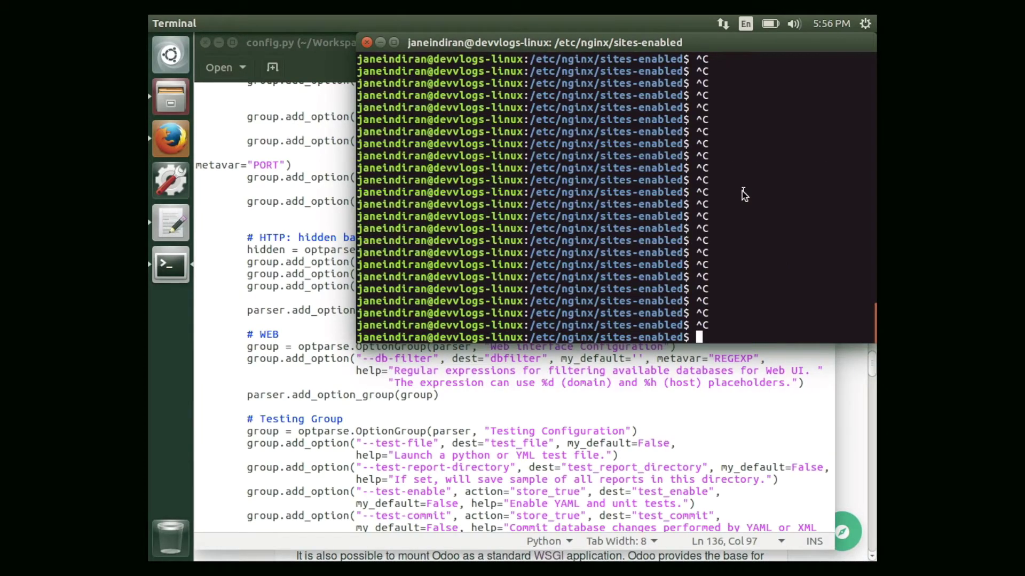
# Go up two folders with cd .. to reach /etc.
pyautogui.write('cd et')
pyautogui.press('BackSpace')
pyautogui.press('BackSpace')
pyautogui.write('..')
pyautogui.press('Return')
pyautogui.write('cd ..')
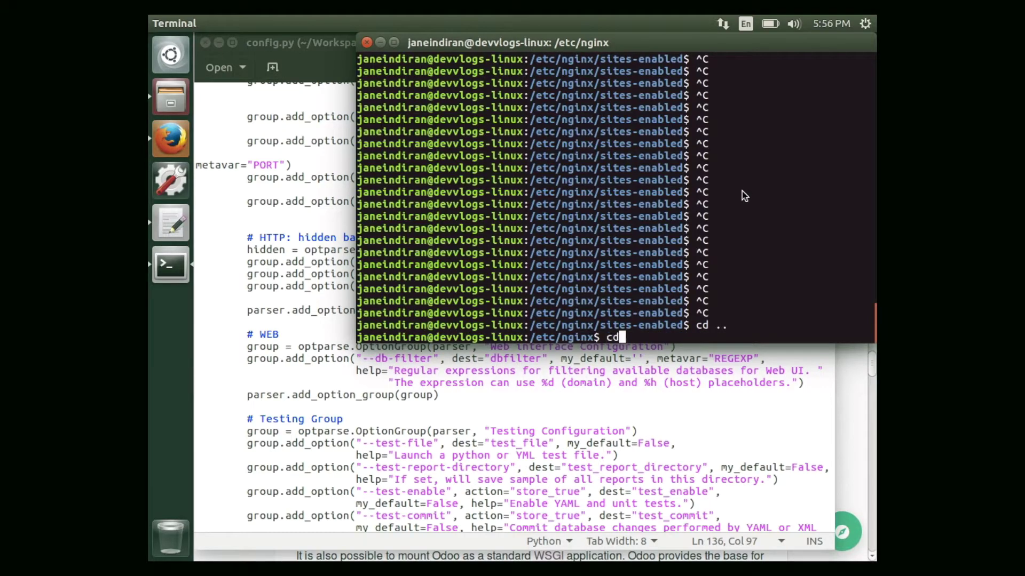
pyautogui.press('Return')
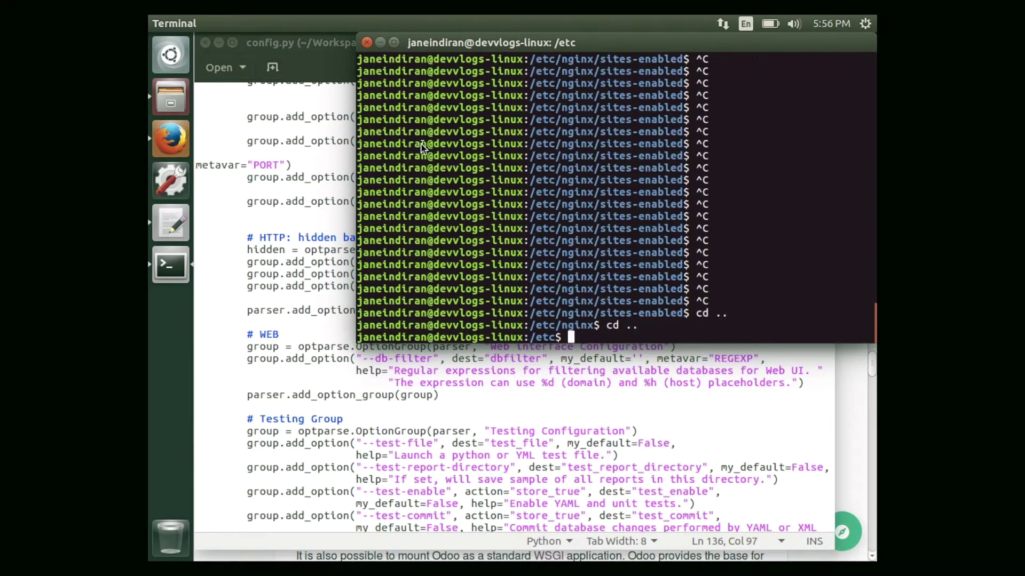
# Check the odoo upstream name in the deployment docs, then run sudo gedit hosts.
pyautogui.click(171, 146)
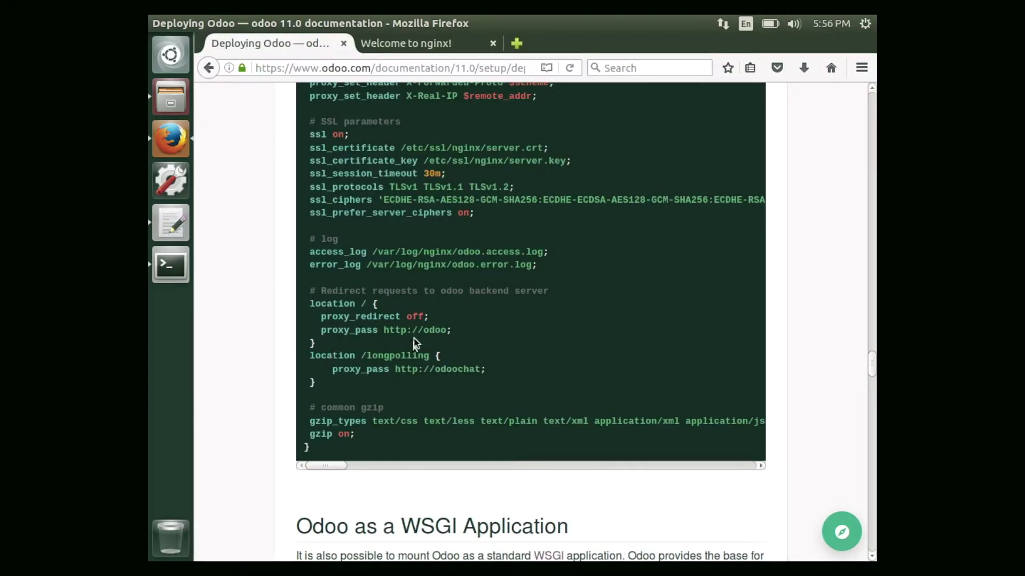
pyautogui.doubleClick(428, 331)
pyautogui.click(170, 225)
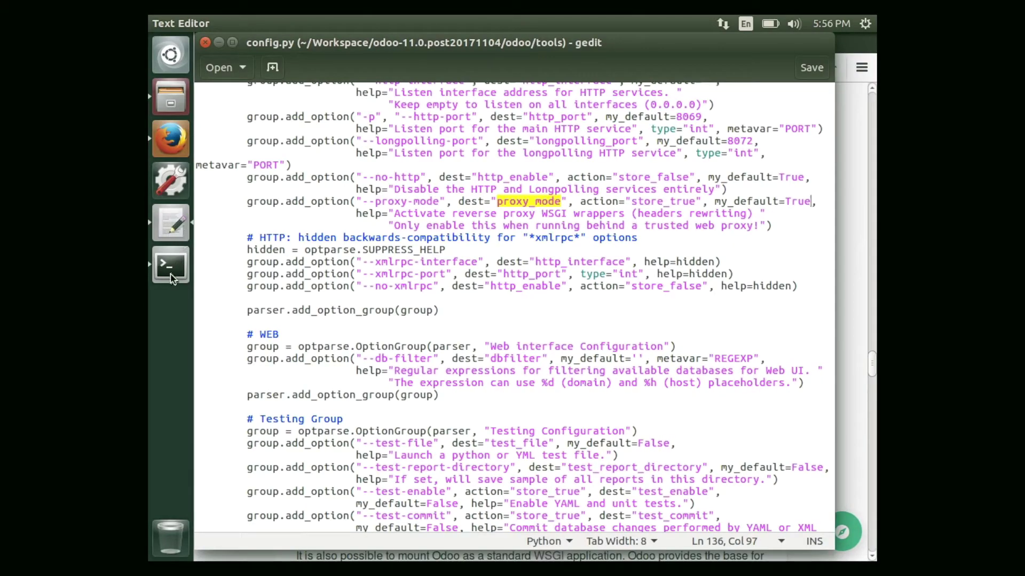
pyautogui.click(171, 275)
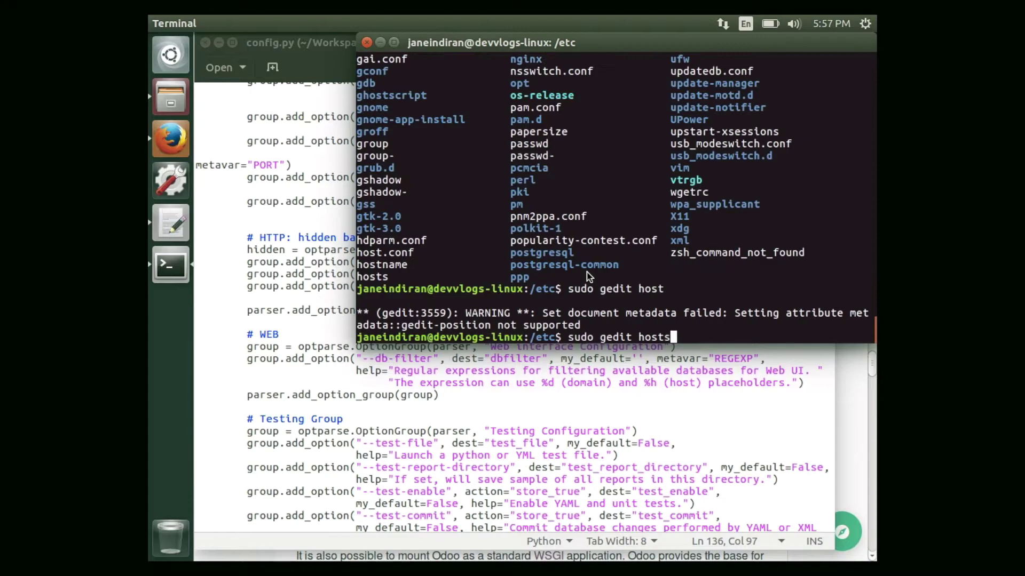
pyautogui.press('Return')
# Add a '127.0.0.1<Tab>odoo' line to the hosts file.
pyautogui.click(423, 117)
pyautogui.write('127.0.0.1')
pyautogui.press('Tab')
pyautogui.write('odoo')
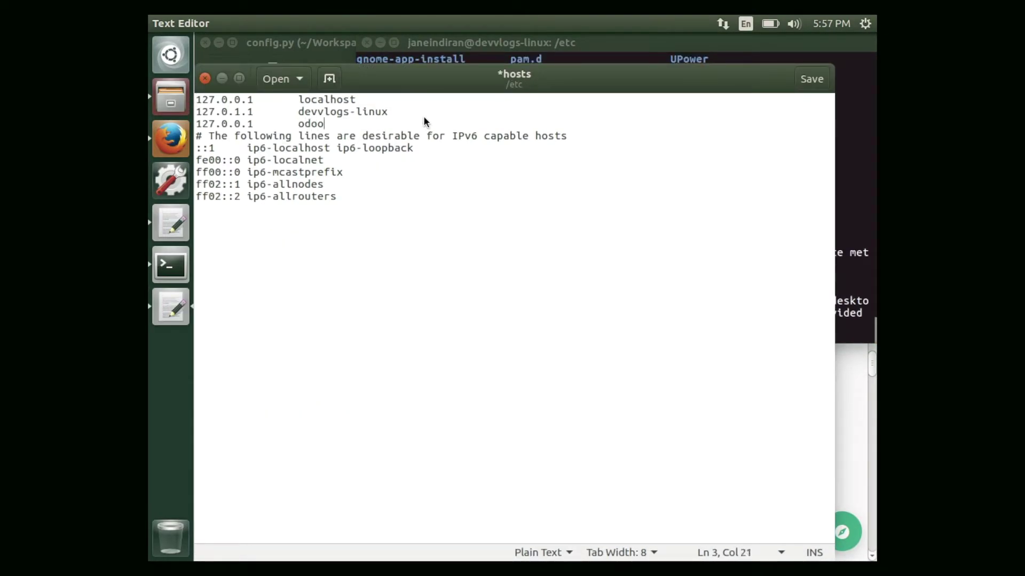
pyautogui.press('Return')
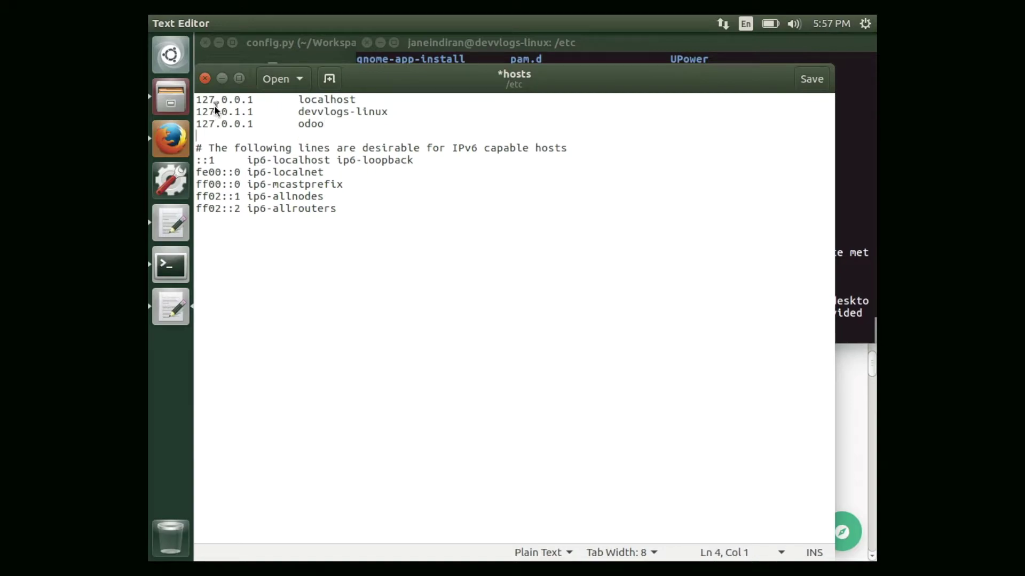
# Add a 127.0.0.1 odoochat entry, save the hosts file, and close gedit.
pyautogui.click(160, 140)
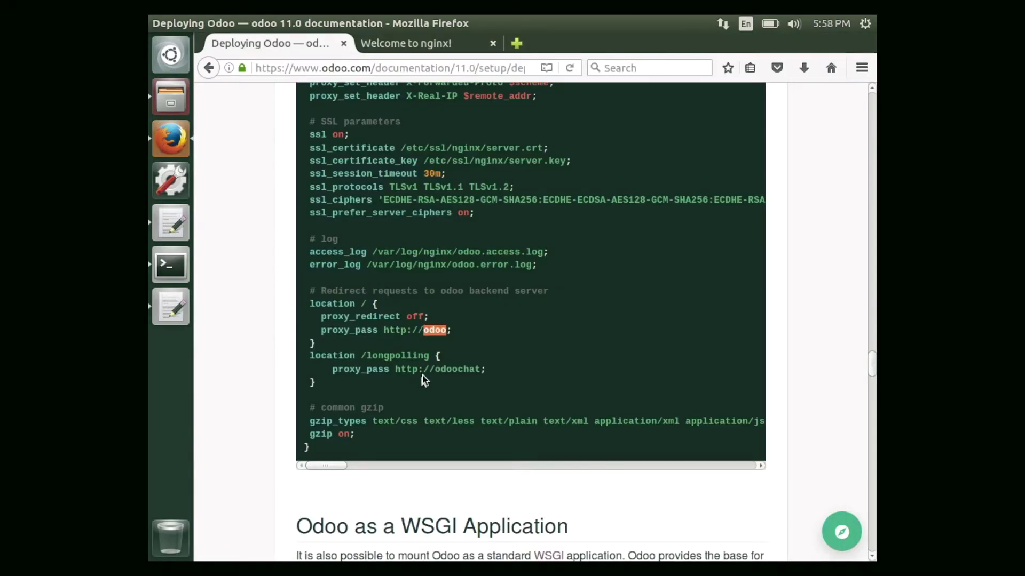
pyautogui.doubleClick(445, 371)
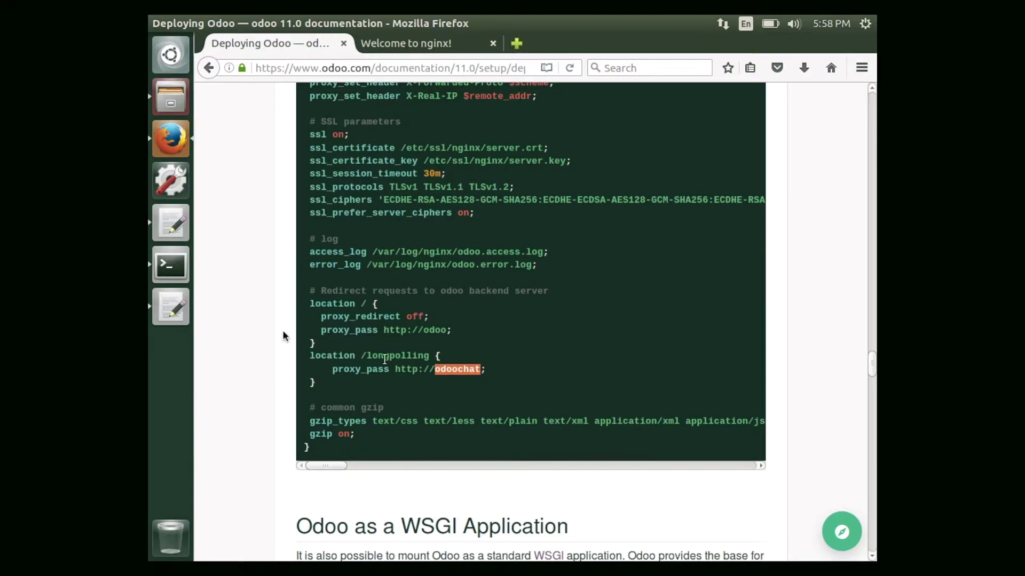
pyautogui.hotkey('alt', 'Tab')
pyautogui.write('127.0.0.1od')
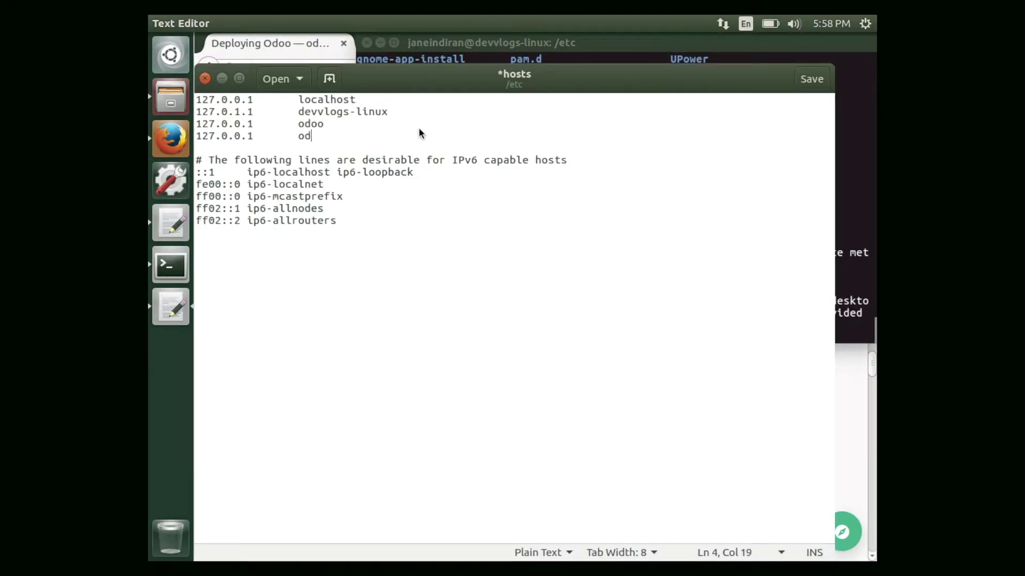
pyautogui.write('oochat')
pyautogui.hotkey('ctrl', 's')
pyautogui.hotkey('ctrl', 'q')
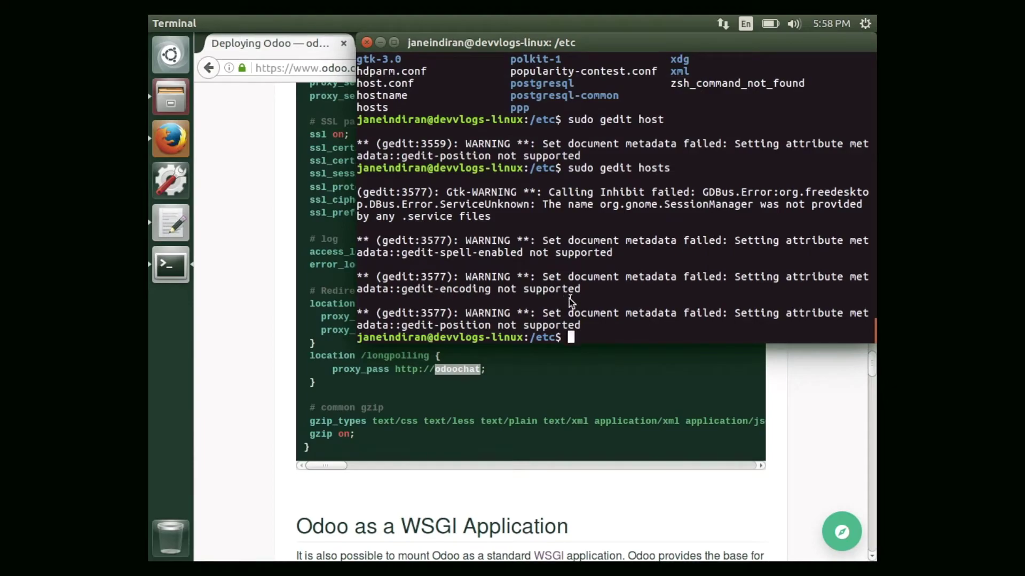
# Run sudo service nginx restart, then tab-complete a cd into the Workspace Odoo source folder.
pyautogui.write('sudo service ng')
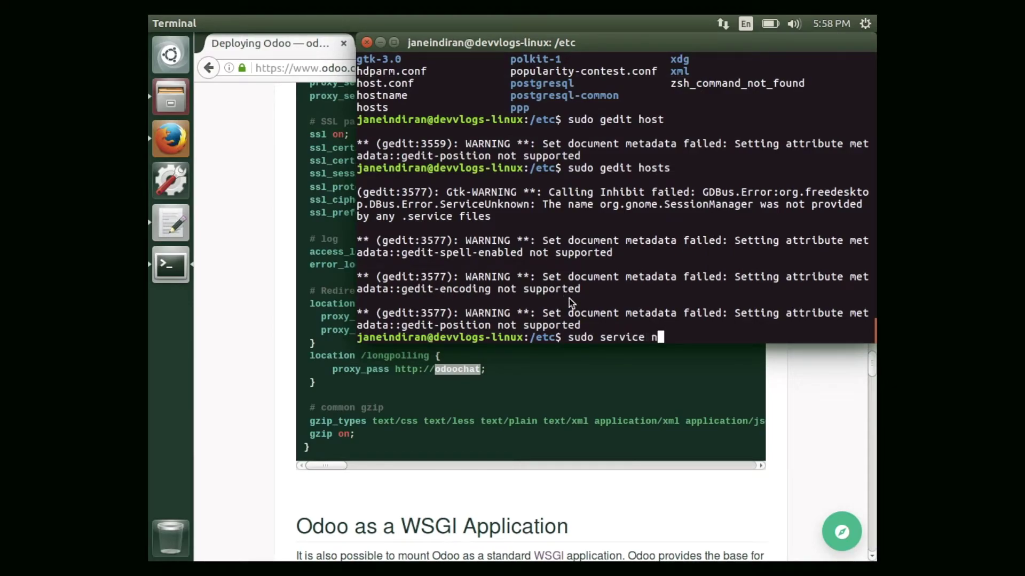
pyautogui.write('inx restart')
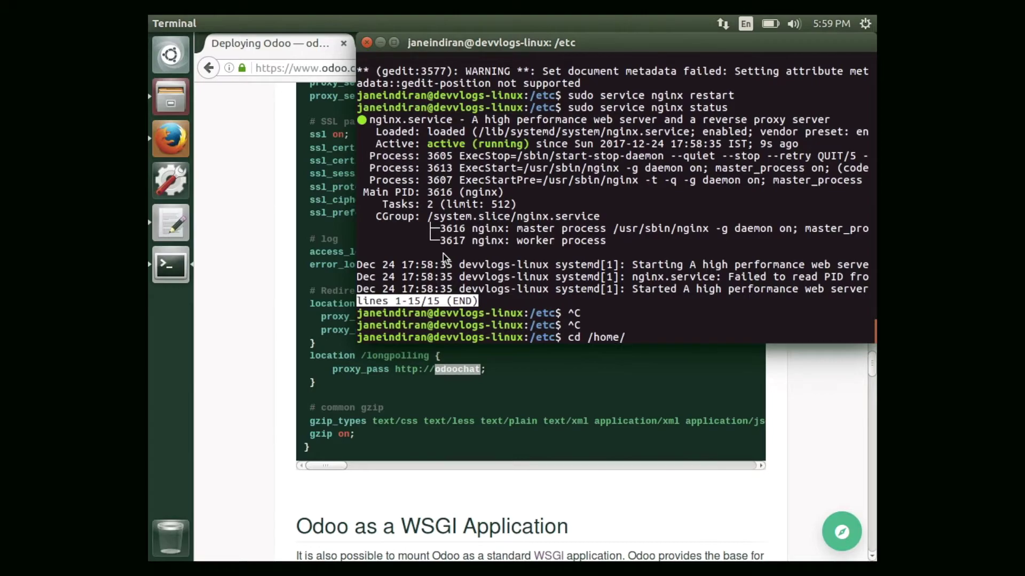
pyautogui.write('j')
pyautogui.press('Tab')
pyautogui.write('W')
pyautogui.press('Tab')
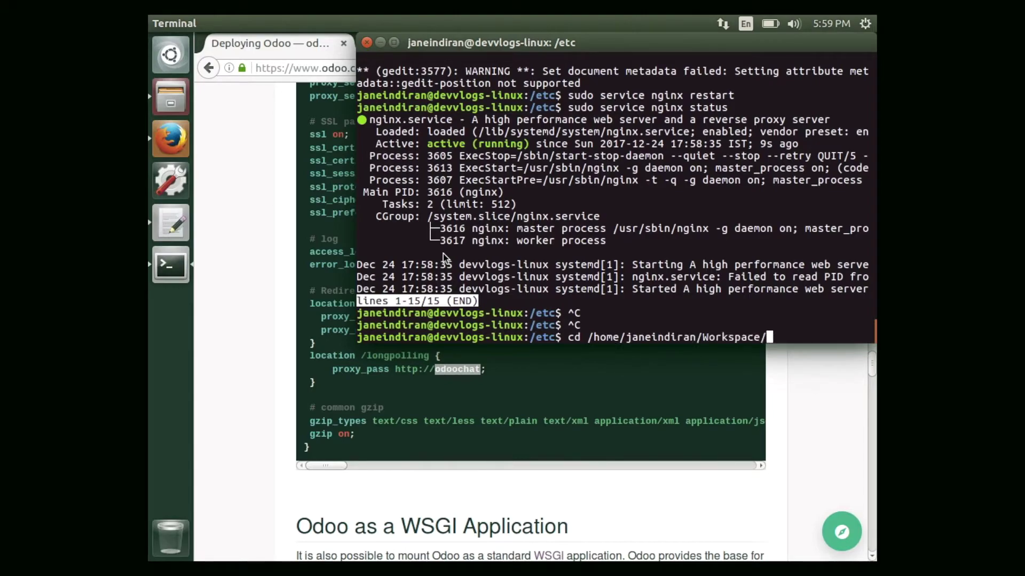
pyautogui.write('os')
pyautogui.press('Tab')
# Enter the odoo-11.0.post20171104 folder, list it, and launch the server with ./odoo-bin.
pyautogui.press('Return')
pyautogui.write('ls')
pyautogui.press('Return')
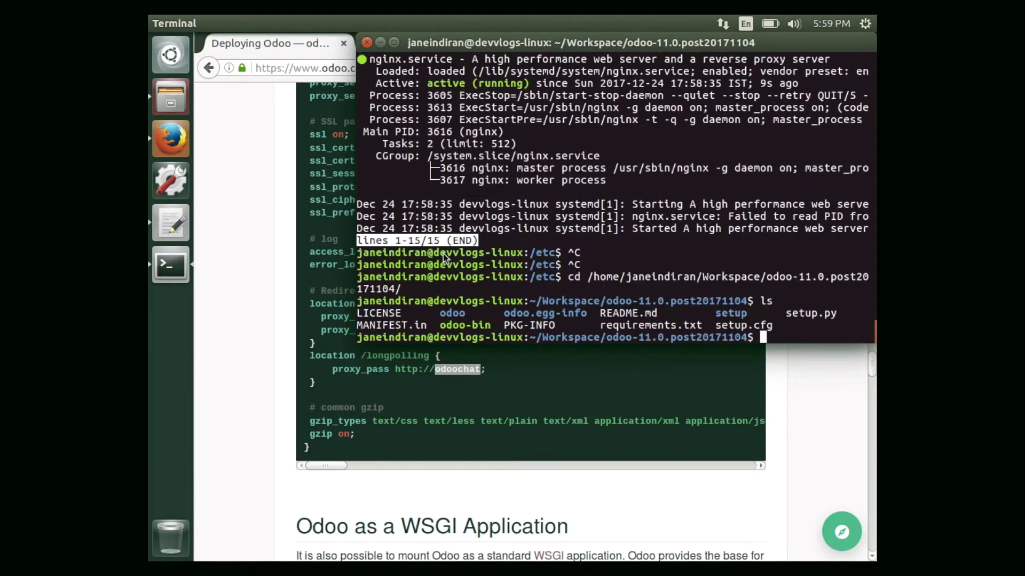
pyautogui.write('./os')
pyautogui.write('oo')
pyautogui.write('-bin')
pyautogui.press('Return')
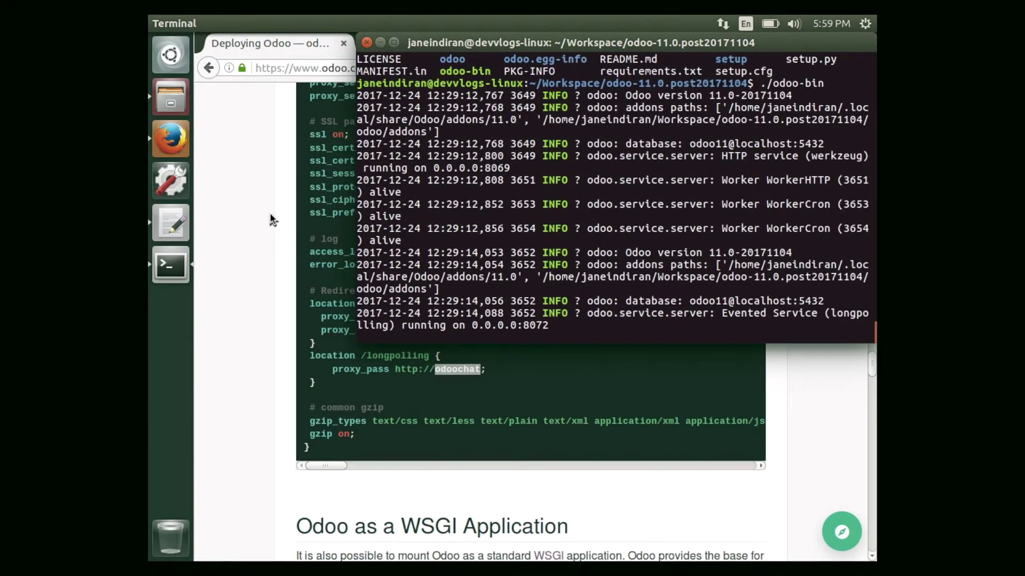
pyautogui.click(270, 213)
pyautogui.click(388, 45)
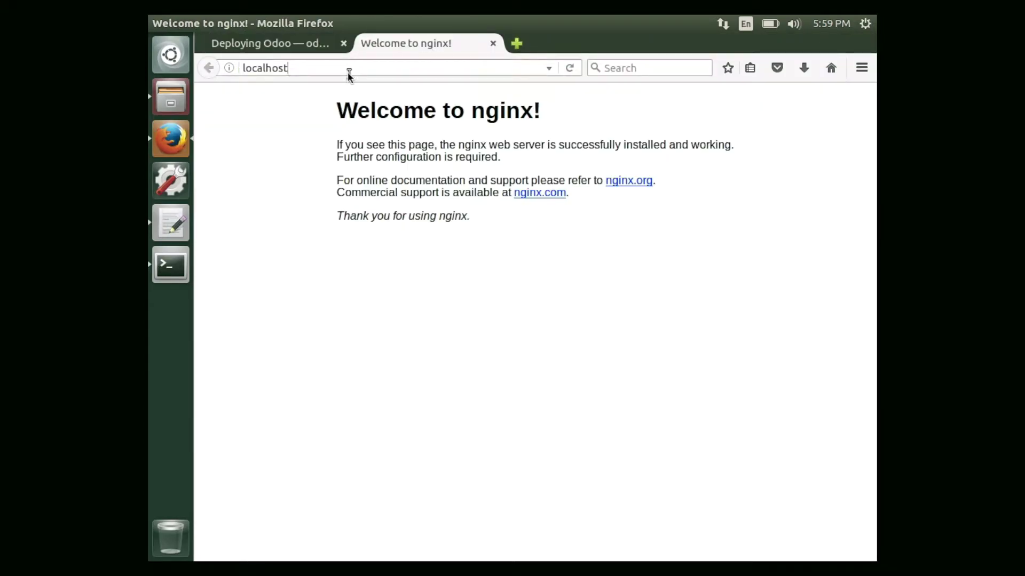
pyautogui.press('BackSpace')
pyautogui.press('BackSpace')
pyautogui.press('BackSpace')
pyautogui.press('BackSpace')
pyautogui.press('BackSpace')
pyautogui.press('BackSpace')
pyautogui.press('BackSpace')
pyautogui.press('BackSpace')
pyautogui.press('BackSpace')
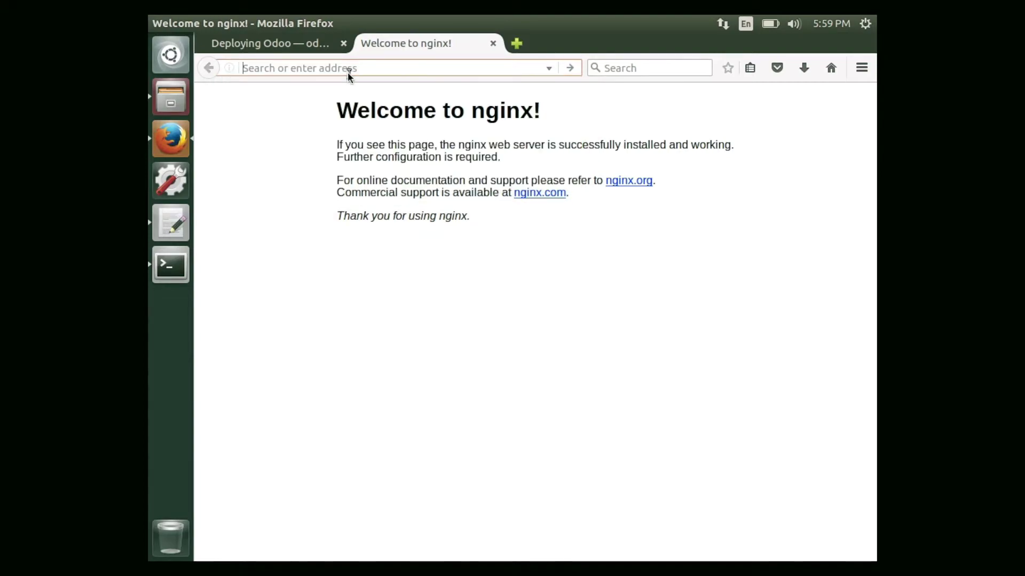
pyautogui.write('http')
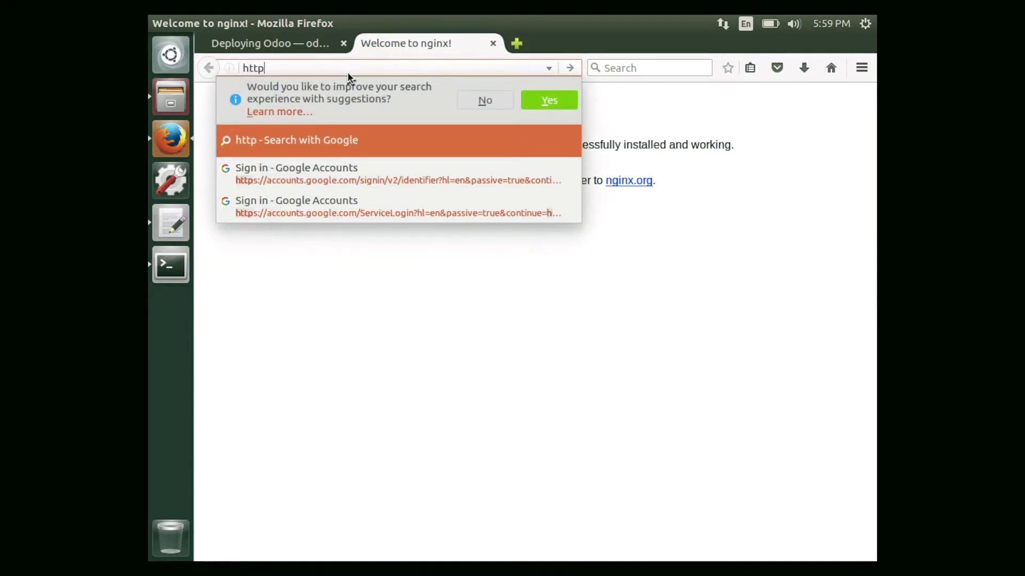
pyautogui.write('s://')
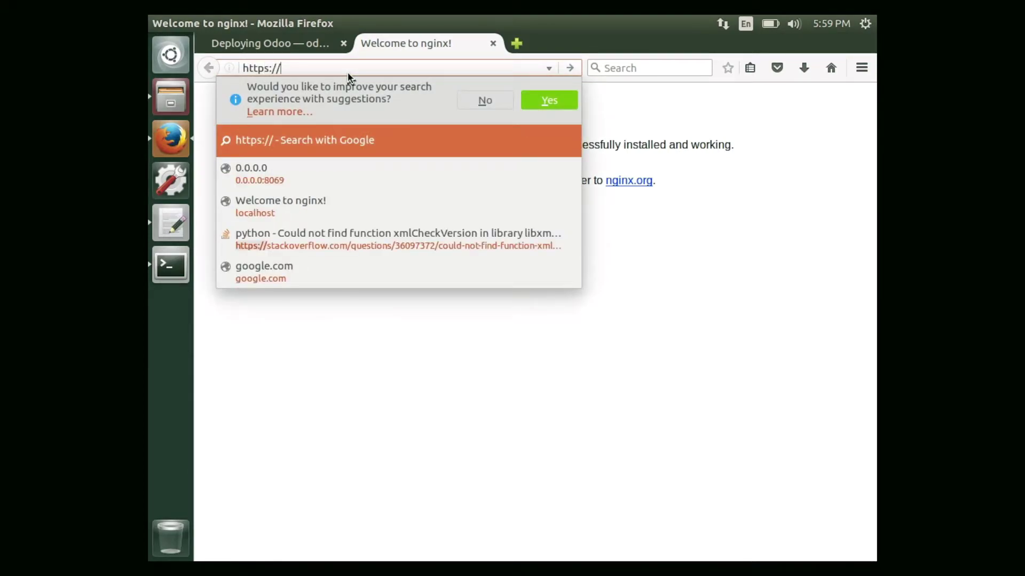
pyautogui.write('odoo')
pyautogui.press('Return')
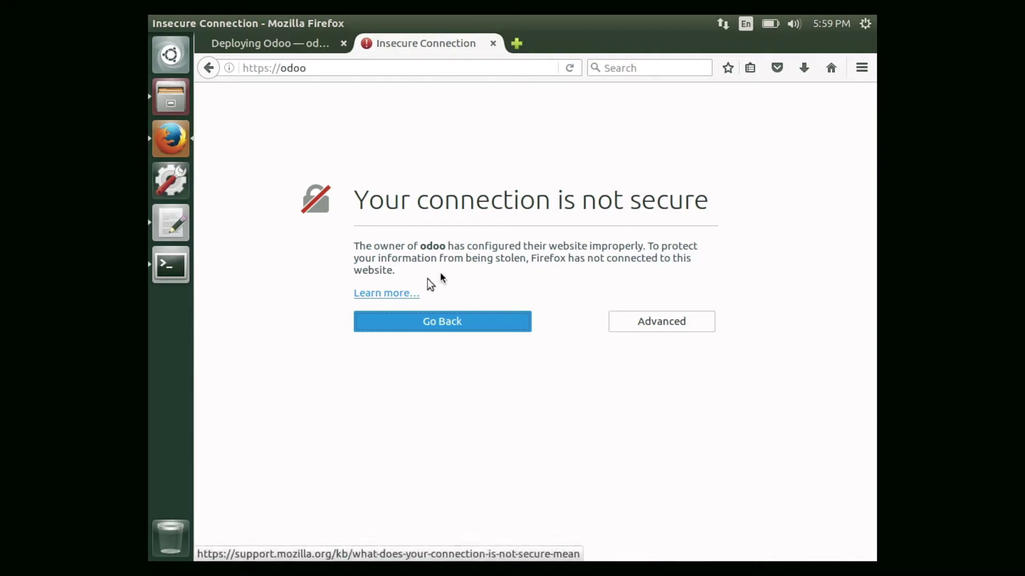
# Permanently accept the self-signed certificate for odoo via Advanced > Add Exception.
pyautogui.click(639, 318)
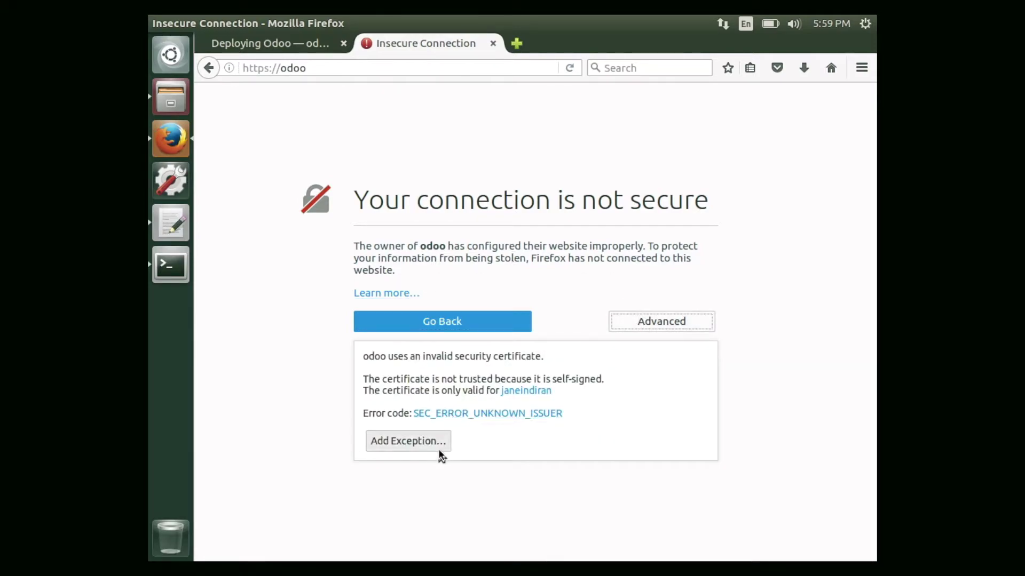
pyautogui.click(425, 440)
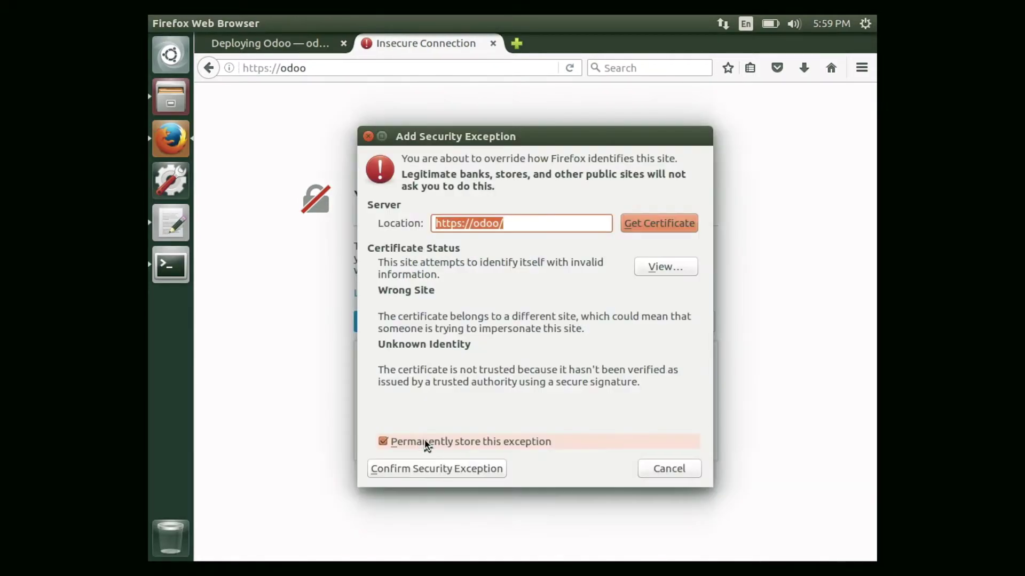
pyautogui.click(482, 476)
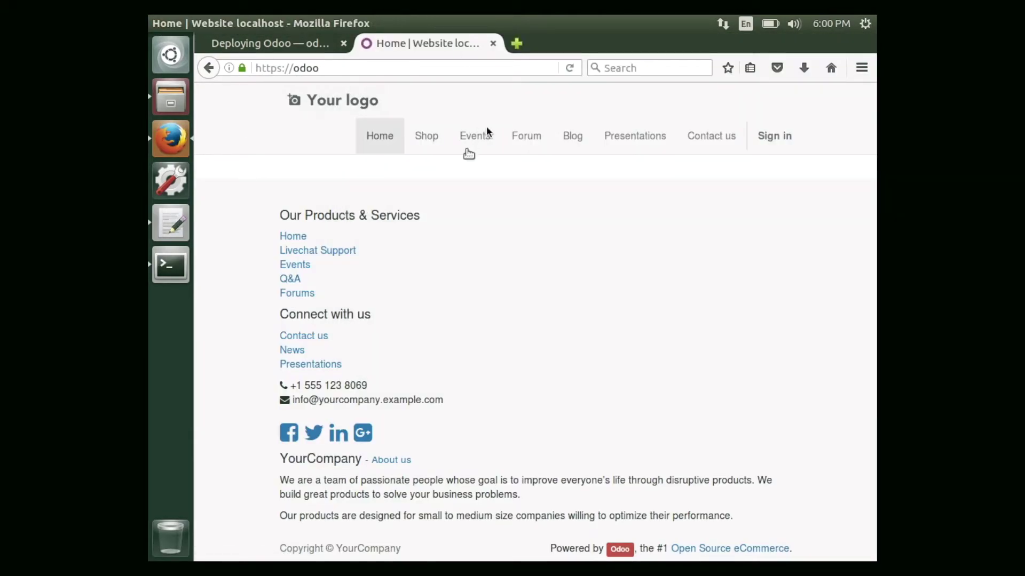
# Open the Odoo login page and enter admin as the username.
pyautogui.click(771, 136)
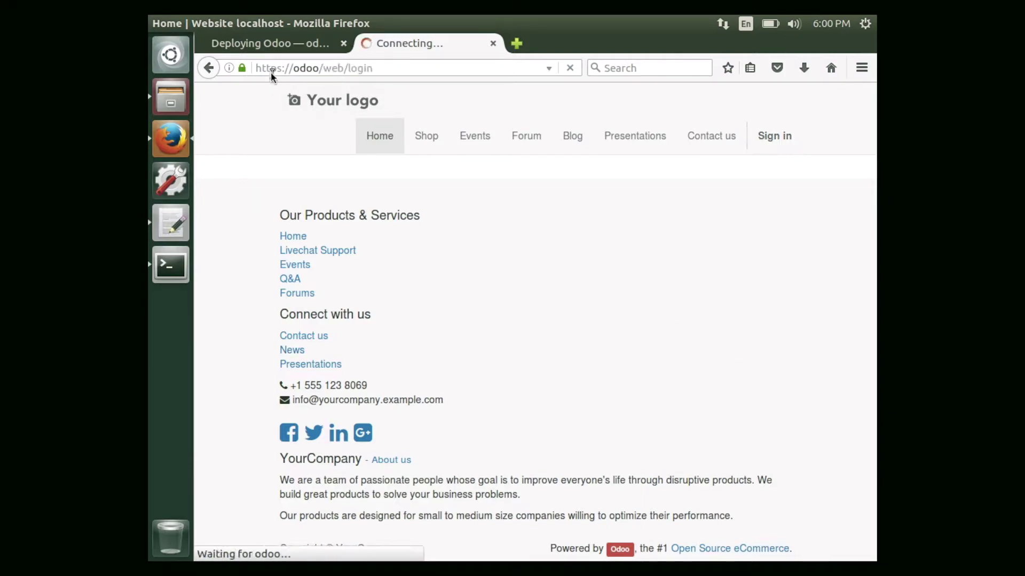
pyautogui.write('admin')
pyautogui.press('Tab')
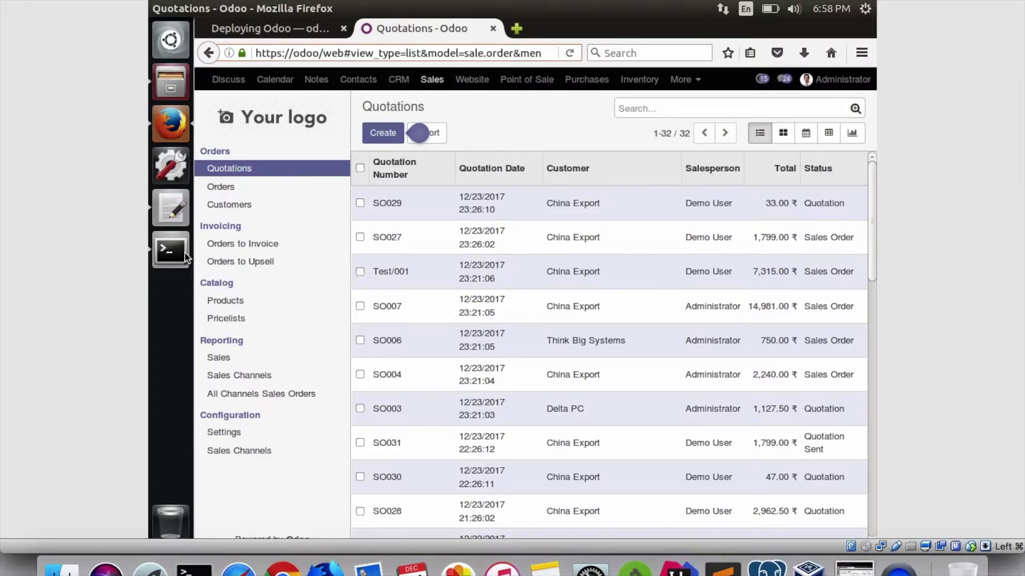
# Bring forward the Terminal showing the Odoo server's longpolling log.
pyautogui.click(185, 257)
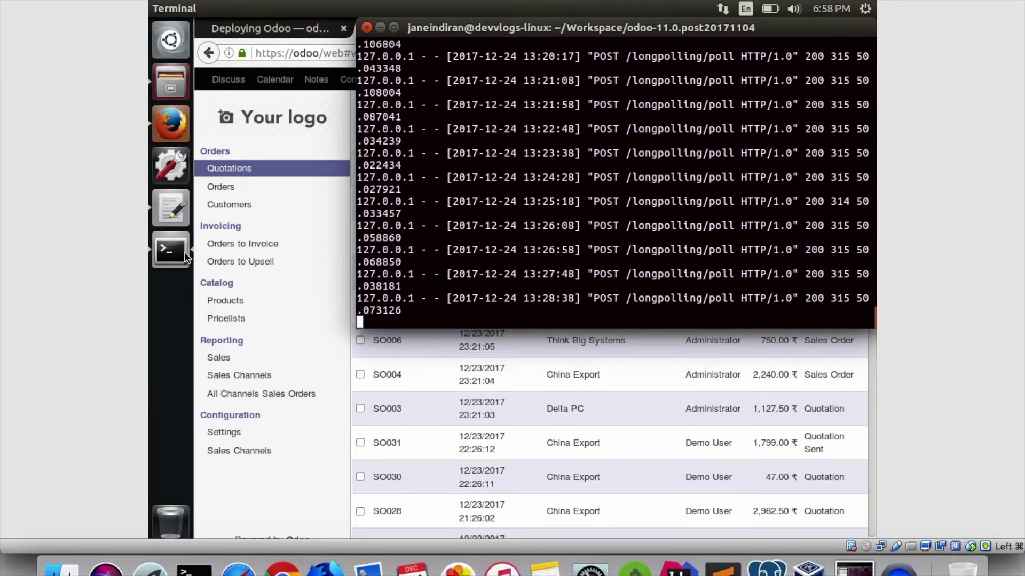
# Stop Odoo, install pgbouncer with sudo apt-get install, and open a second terminal window.
pyautogui.hotkey('ctrl', 'c')
pyautogui.hotkey('ctrl', 'c')
pyautogui.hotkey('ctrl', 'c')
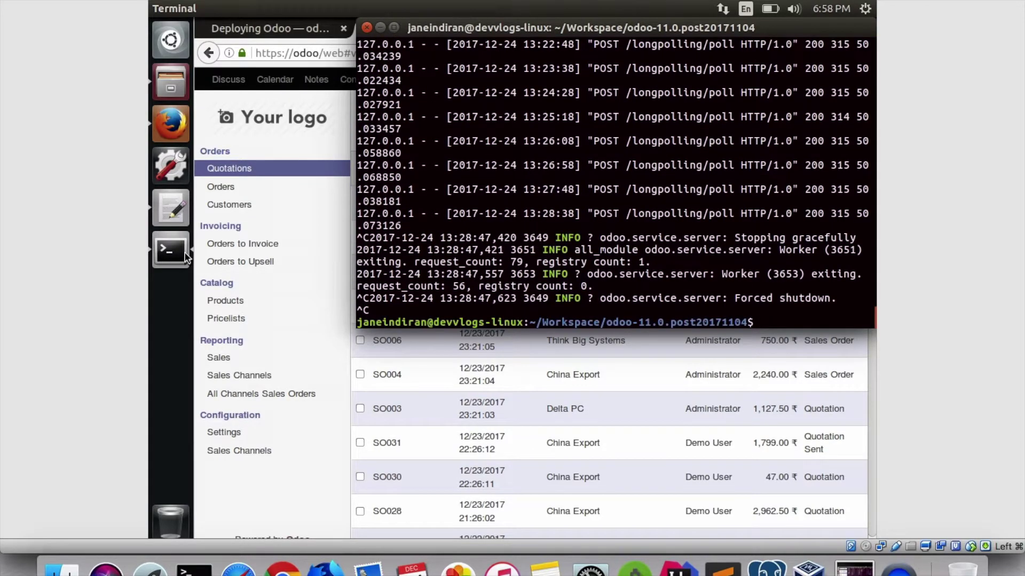
pyautogui.write('sudo apt-get in')
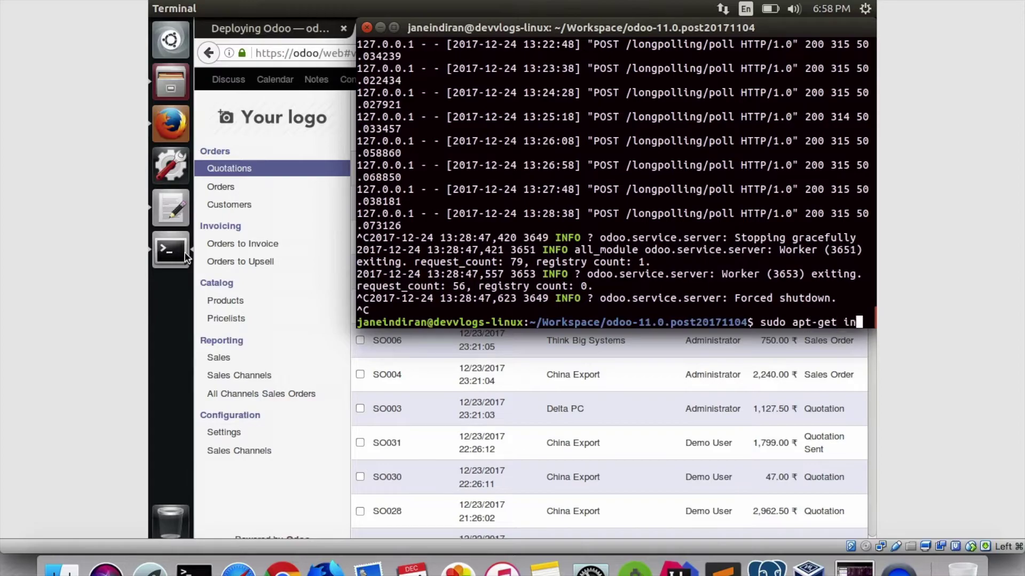
pyautogui.write('stall pg')
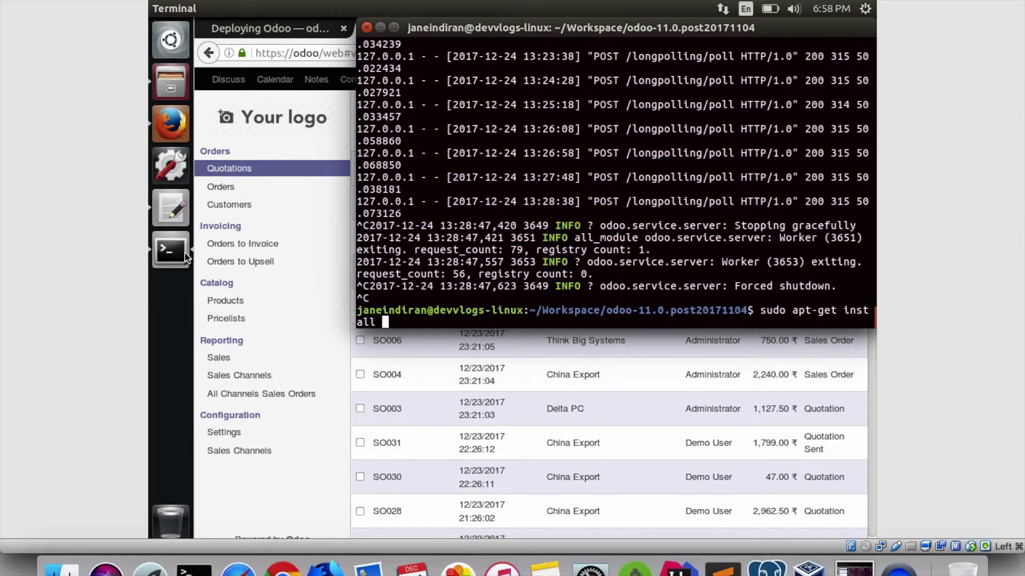
pyautogui.write('b')
pyautogui.write('ncer')
pyautogui.press('Return')
pyautogui.press('Return')
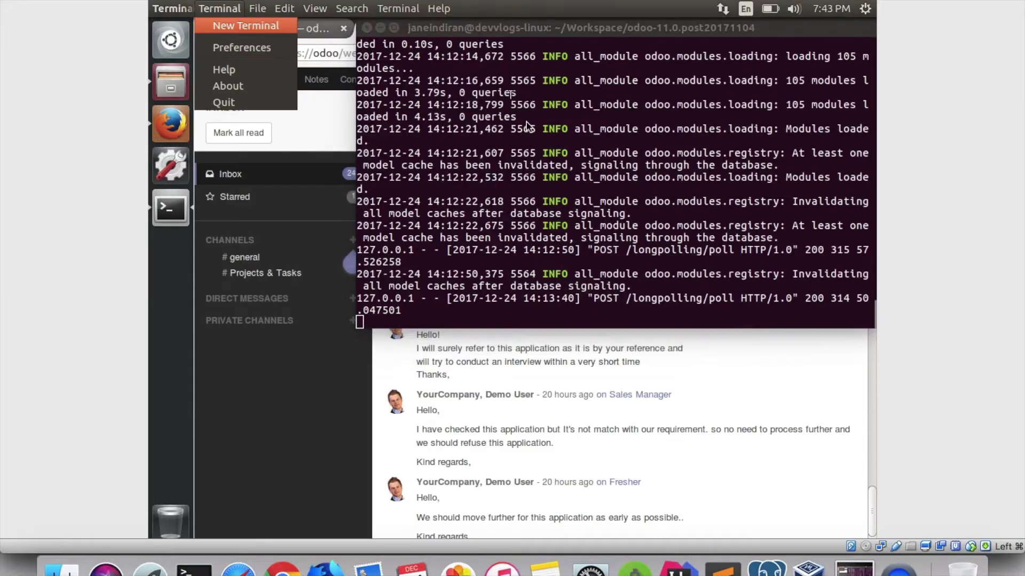
pyautogui.click(240, 27)
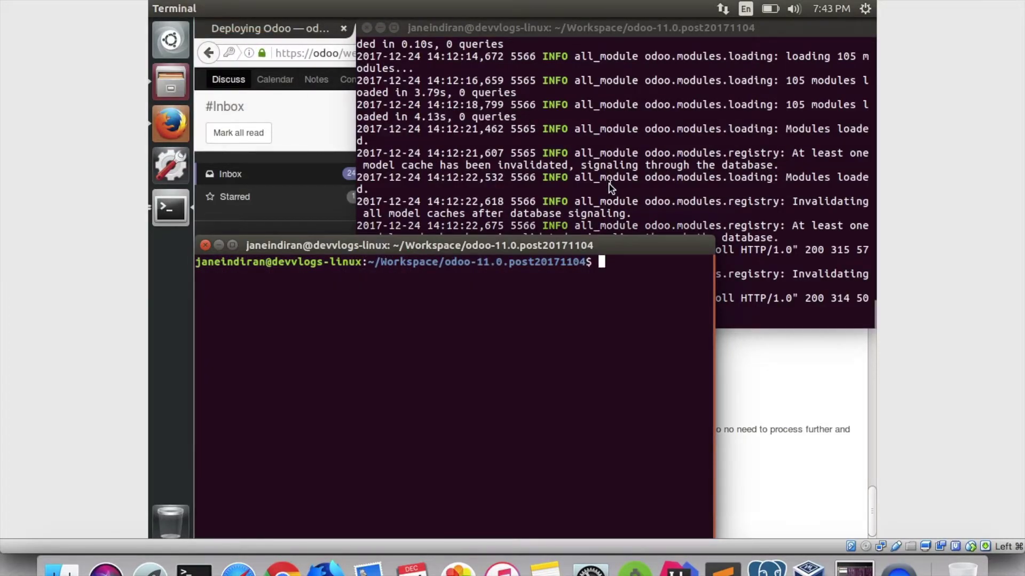
# Reopen pgbouncer.ini in nano and add '* = host=127.0.0.1' under [databases].
pyautogui.press('Up')
pyautogui.press('Up')
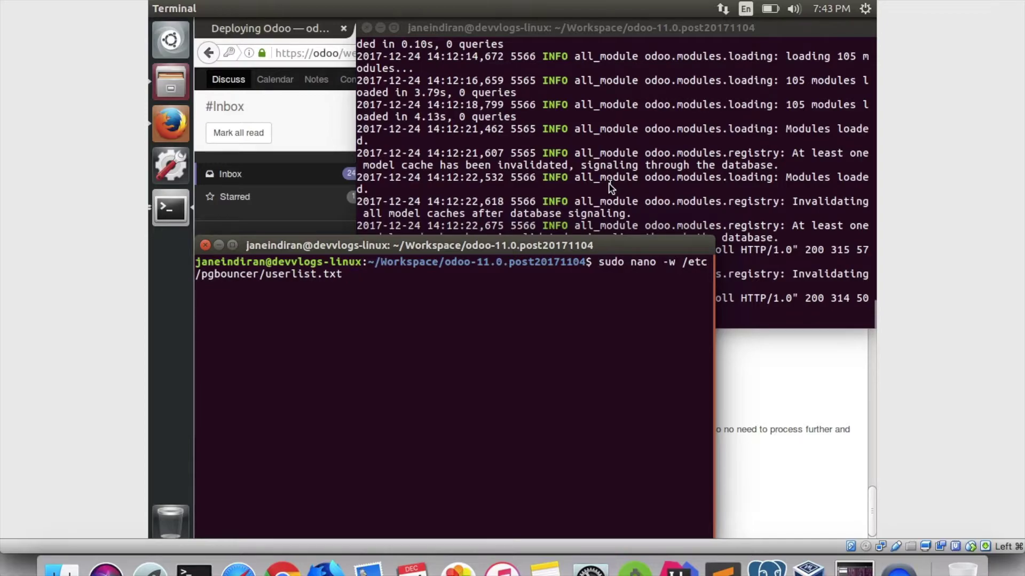
pyautogui.press('Up')
pyautogui.press('Return')
pyautogui.press('Return')
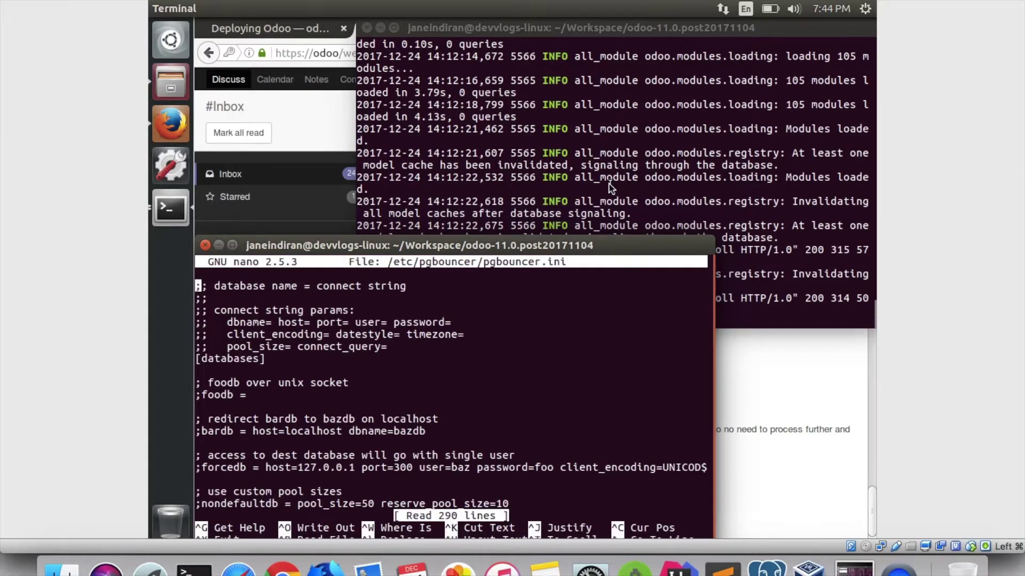
pyautogui.press('Down')
pyautogui.press('Down')
pyautogui.press('Down')
pyautogui.press('Down')
pyautogui.press('Down')
pyautogui.press('Down')
pyautogui.press('Down')
pyautogui.press('Down')
pyautogui.press('Down')
pyautogui.press('Down')
pyautogui.press('Down')
pyautogui.press('Down')
pyautogui.press('Down')
pyautogui.press('Down')
pyautogui.press('Down')
pyautogui.press('Down')
pyautogui.press('Down')
pyautogui.press('Down')
pyautogui.press('Down')
pyautogui.press('Up')
pyautogui.press('Up')
pyautogui.press('Up')
pyautogui.press('Up')
pyautogui.press('Up')
pyautogui.press('Up')
pyautogui.press('Up')
pyautogui.press('Up')
pyautogui.press('Up')
pyautogui.press('Up')
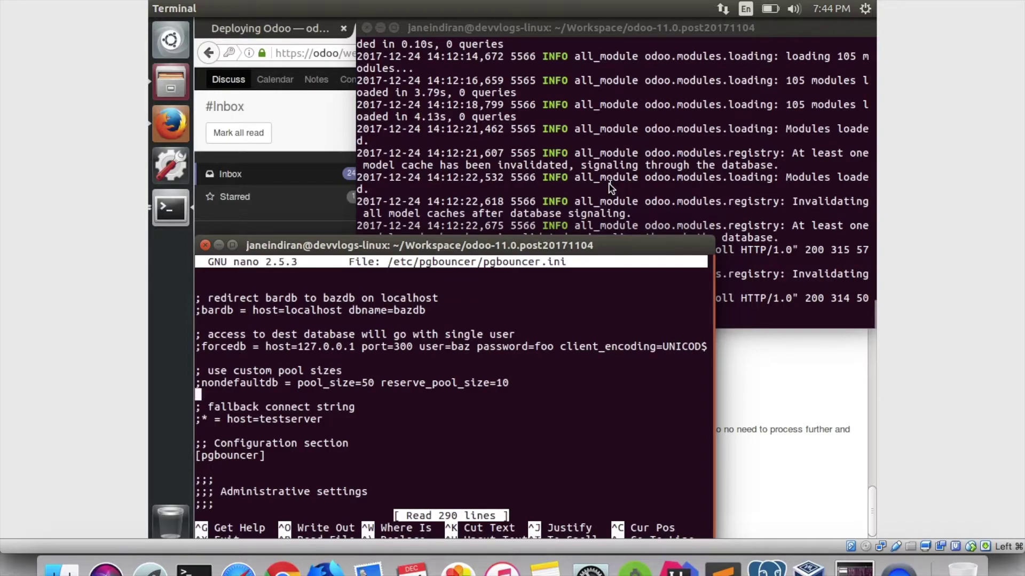
pyautogui.write('*')
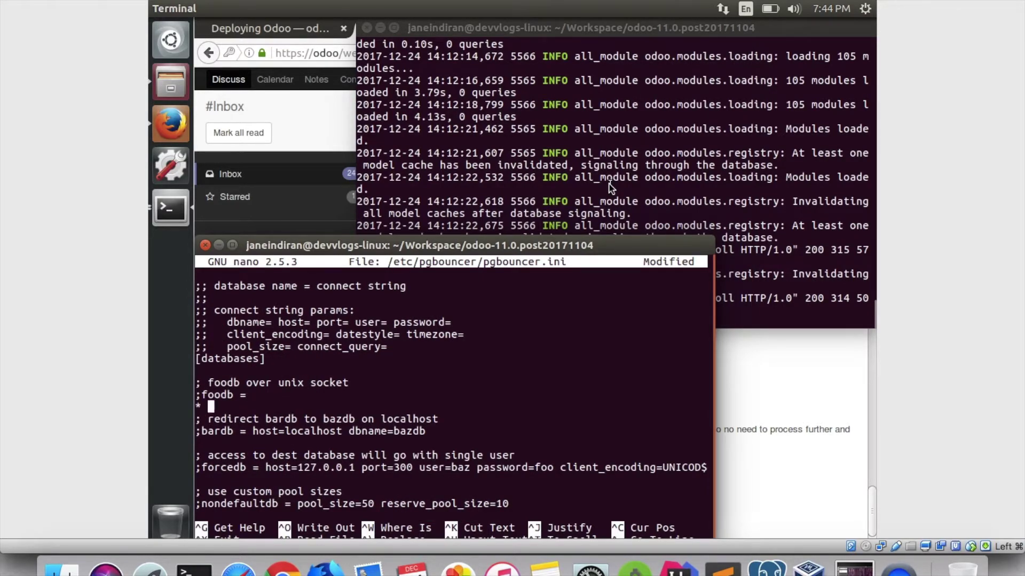
pyautogui.write(' =')
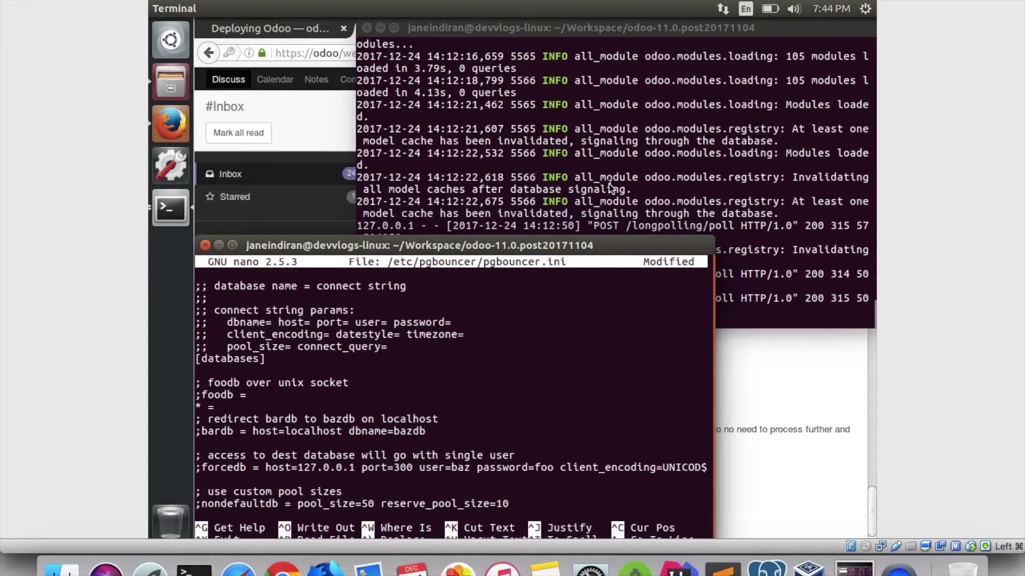
pyautogui.write(' 127.0.0.1')
pyautogui.press('Left')
pyautogui.press('Left')
pyautogui.press('Left')
pyautogui.press('Left')
pyautogui.press('Left')
pyautogui.press('Left')
pyautogui.press('Left')
pyautogui.press('Left')
pyautogui.press('Left')
pyautogui.press('Left')
pyautogui.press('Left')
pyautogui.press('Right')
pyautogui.write('host=')
pyautogui.press('Right')
pyautogui.press('BackSpace')
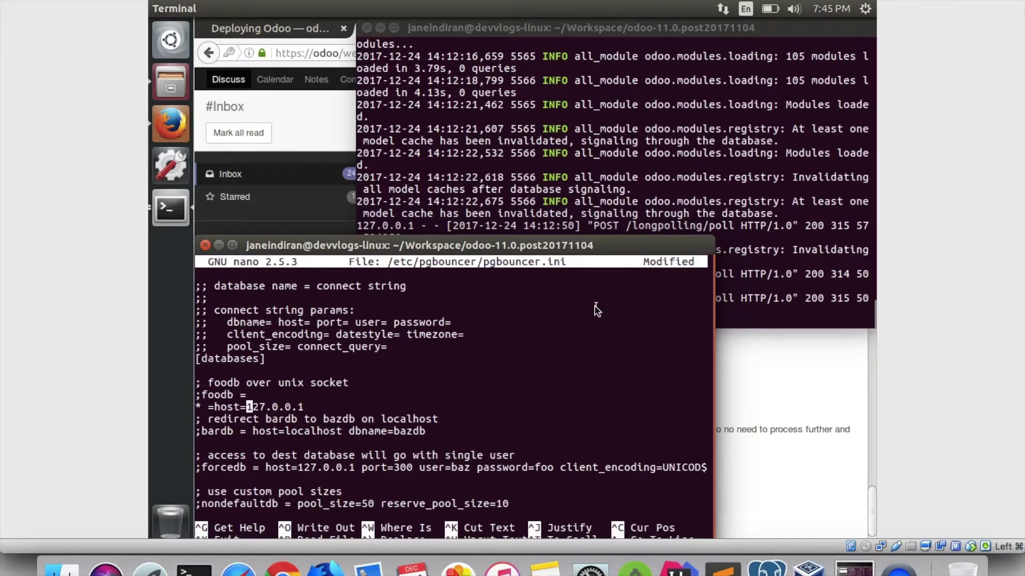
# Check the listen_port 6432 and auth settings, save pgbouncer.ini and exit nano.
pyautogui.hotkey('ctrl', 's')
pyautogui.press('Down')
pyautogui.press('Down')
pyautogui.press('Down')
pyautogui.press('Down')
pyautogui.press('Down')
pyautogui.press('Down')
pyautogui.press('Down')
pyautogui.press('Down')
pyautogui.press('Down')
pyautogui.press('Down')
pyautogui.press('Down')
pyautogui.press('Down')
pyautogui.press('Down')
pyautogui.press('Down')
pyautogui.press('Down')
pyautogui.press('Down')
pyautogui.press('Down')
pyautogui.press('Down')
pyautogui.press('Down')
pyautogui.press('Down')
pyautogui.press('Down')
pyautogui.press('Down')
pyautogui.press('Down')
pyautogui.press('Down')
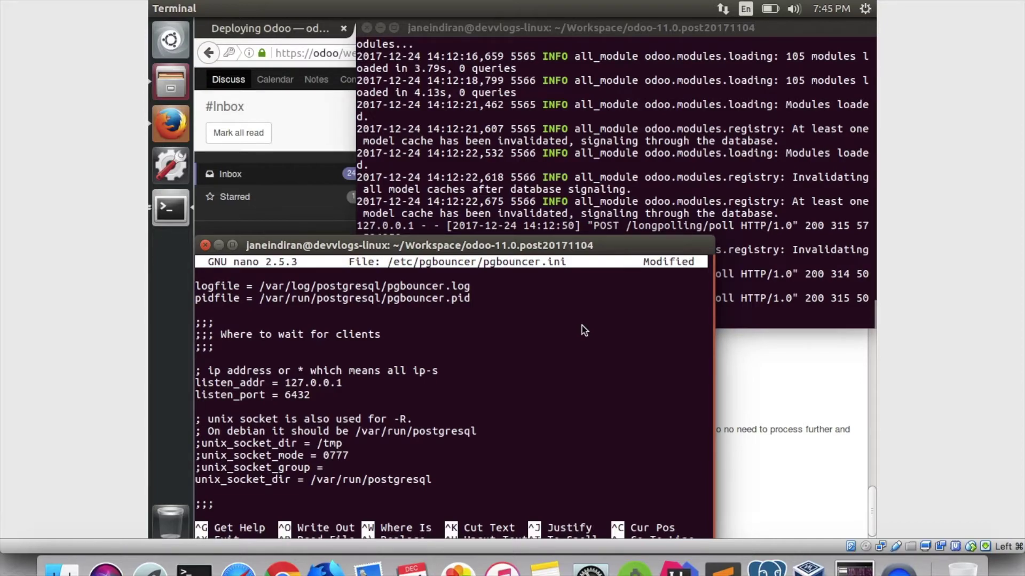
pyautogui.press('Down')
pyautogui.press('Right')
pyautogui.press('Right')
pyautogui.press('Right')
pyautogui.press('Right')
pyautogui.press('Right')
pyautogui.press('Right')
pyautogui.press('Right')
pyautogui.press('Right')
pyautogui.press('pagedown')
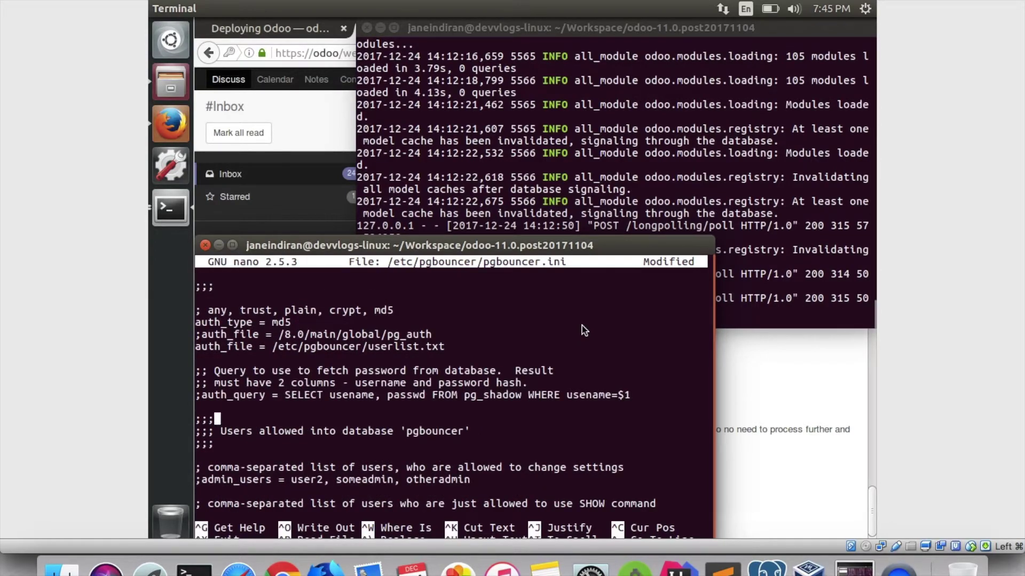
pyautogui.hotkey('ctrl', 'o')
pyautogui.press('Return')
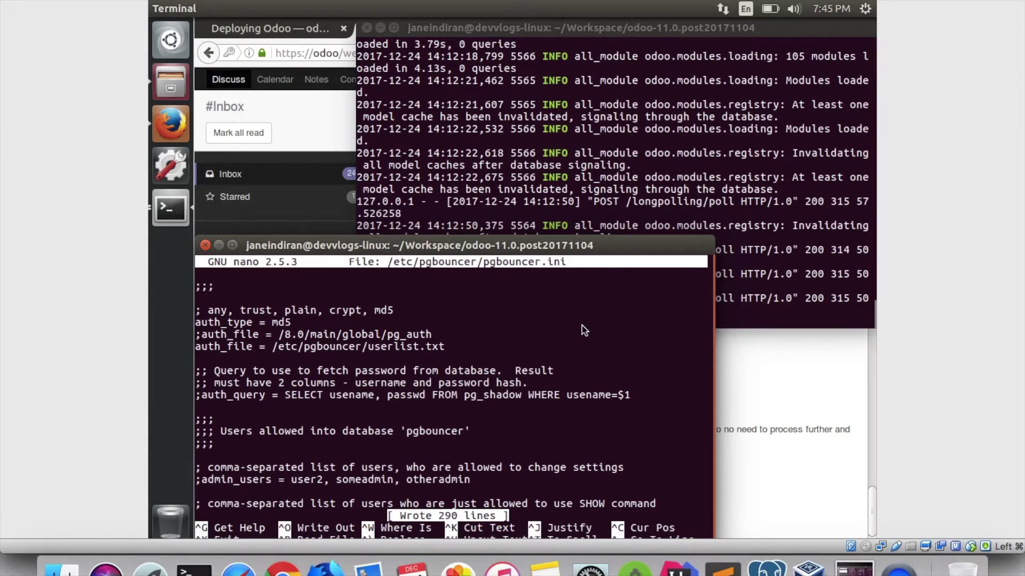
pyautogui.hotkey('ctrl', 'x')
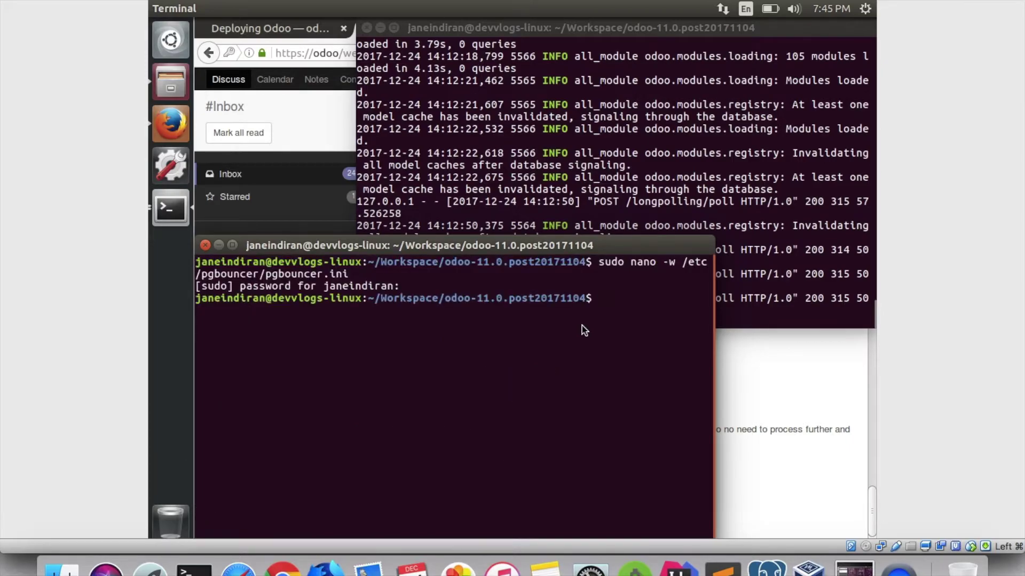
# Add a quoted odoo11 user-and-password line to userlist.txt and save it.
pyautogui.press('Up')
pyautogui.press('Up')
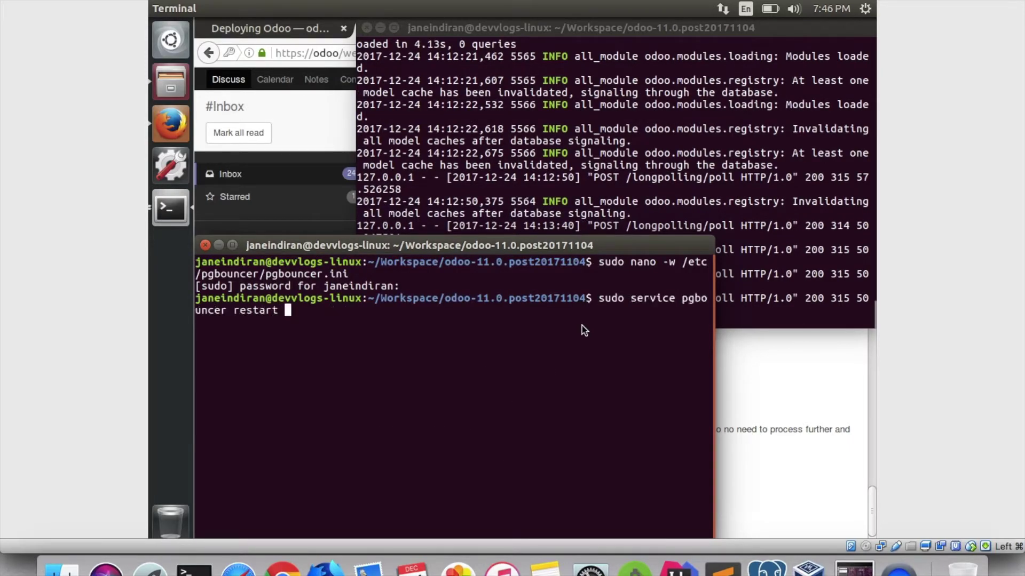
pyautogui.press('Up')
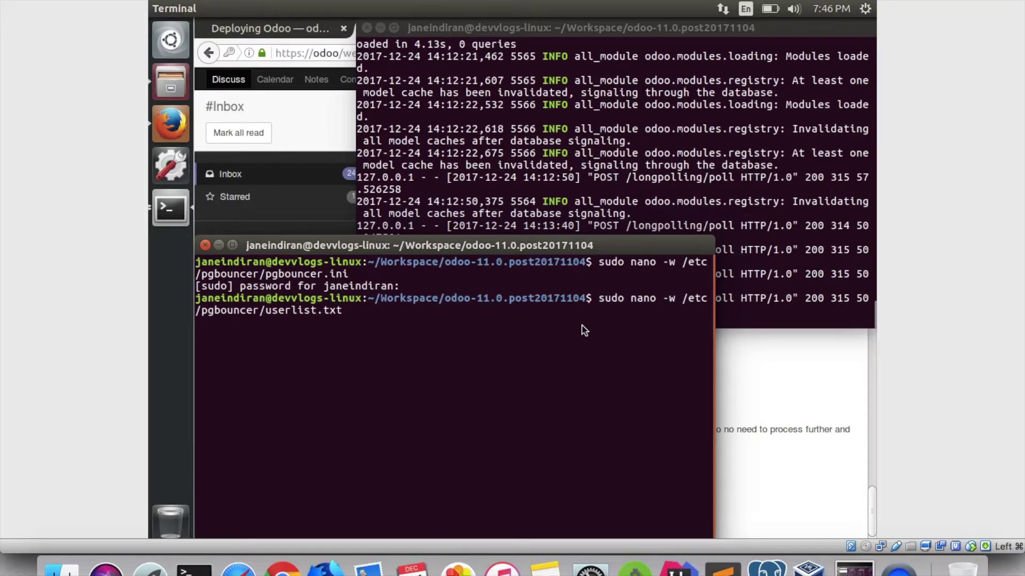
pyautogui.press('Return')
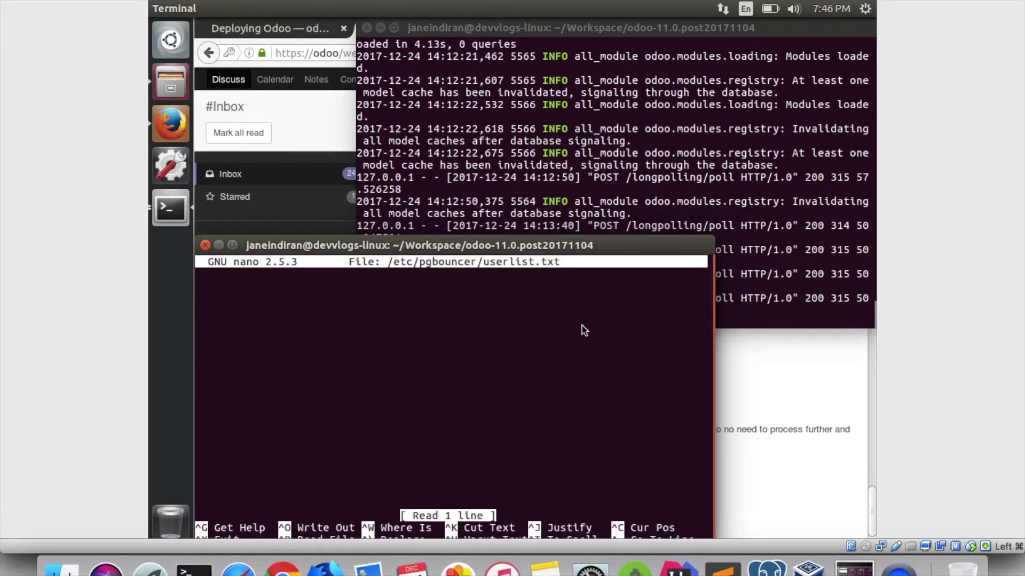
pyautogui.write('"odoo11" ')
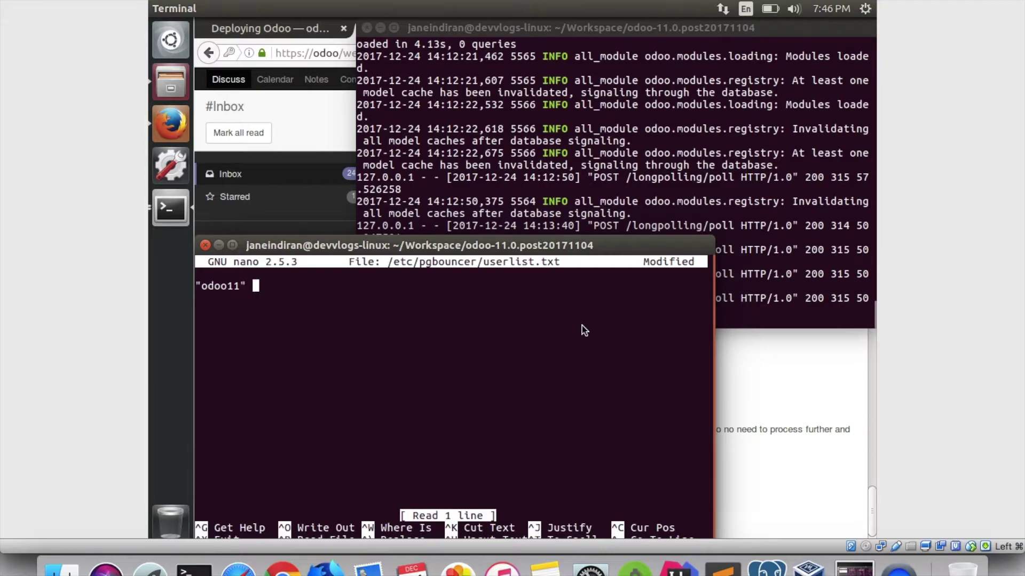
pyautogui.write('"odoo11"')
pyautogui.hotkey('ctrl', 'x')
pyautogui.press('y')
pyautogui.press('Return')
# Restart the pgbouncer service with sudo service pgbouncer restart.
pyautogui.press('Up')
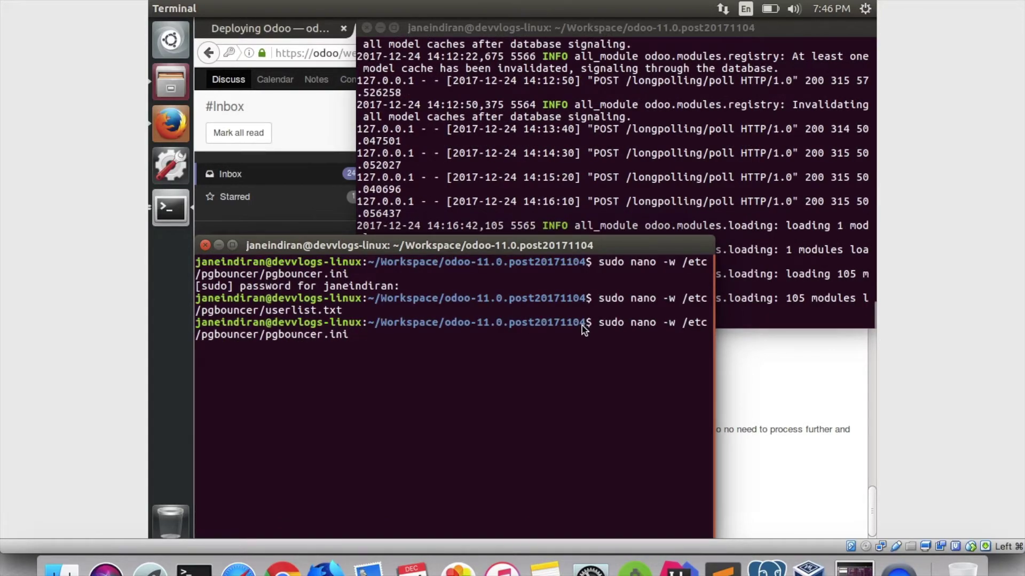
pyautogui.press('Up')
pyautogui.press('Return')
pyautogui.press('super')
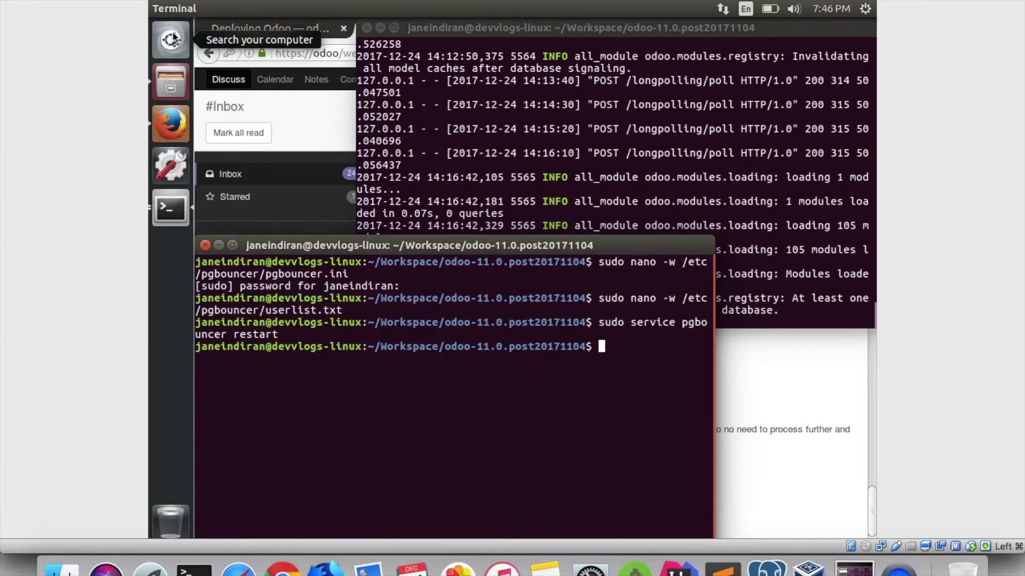
# Search the Dash for 'pg' and launch pgAdmin III from the results.
pyautogui.write('te')
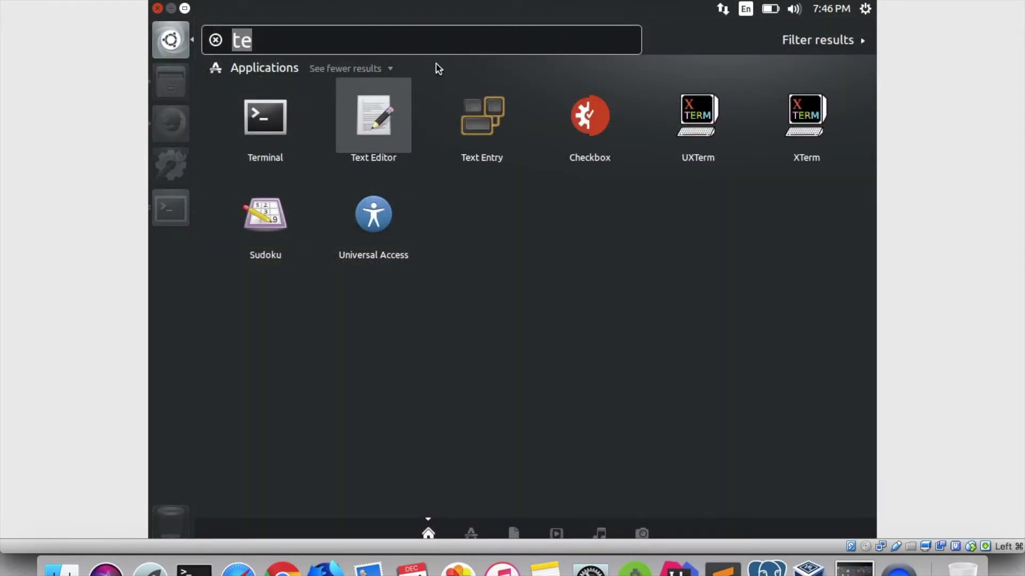
pyautogui.press('BackSpace')
pyautogui.press('BackSpace')
pyautogui.write('pg')
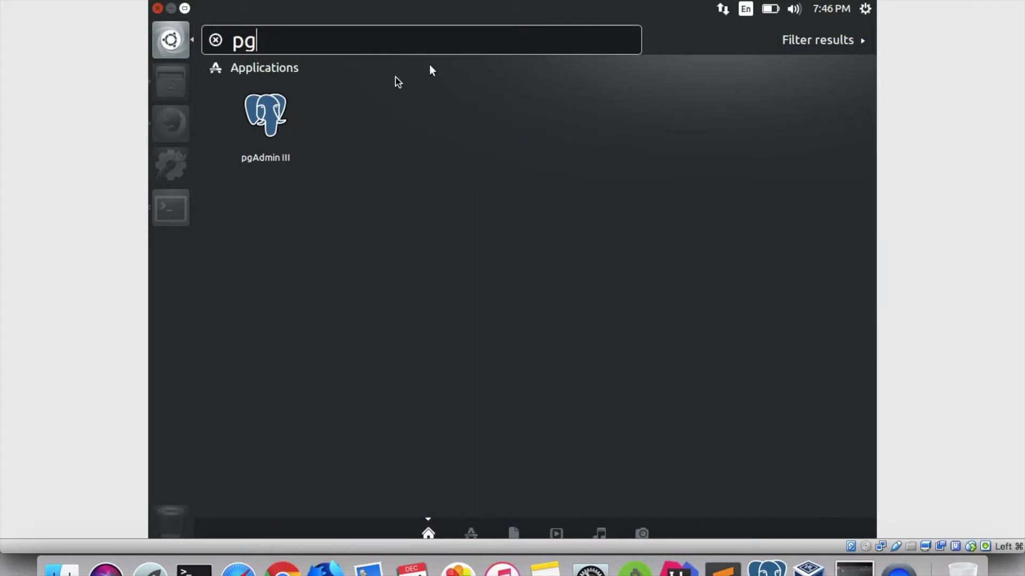
pyautogui.click(424, 254)
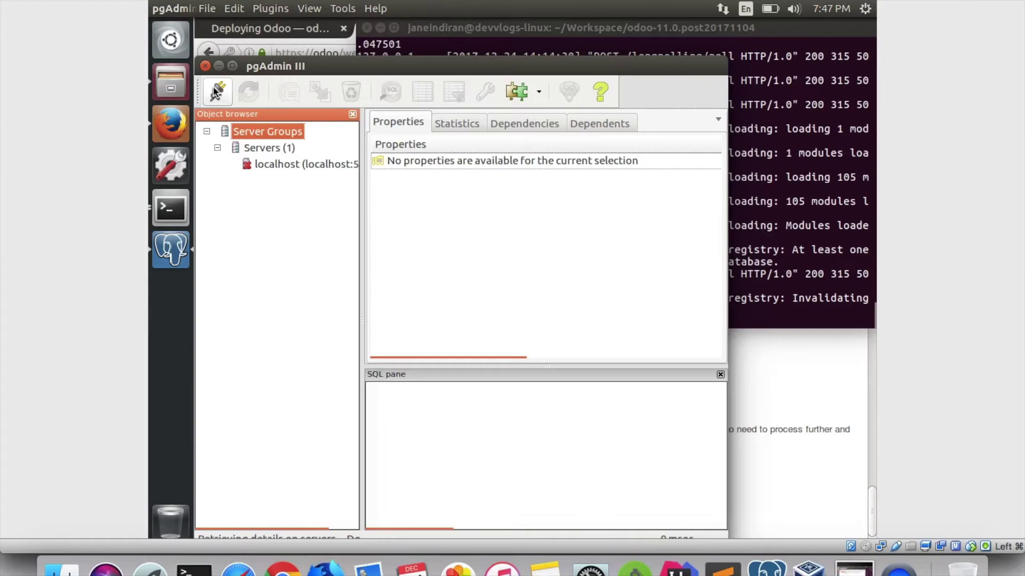
# Register a server named pgboucer on localhost port 6432 with the odoo11 user's password.
pyautogui.click(216, 89)
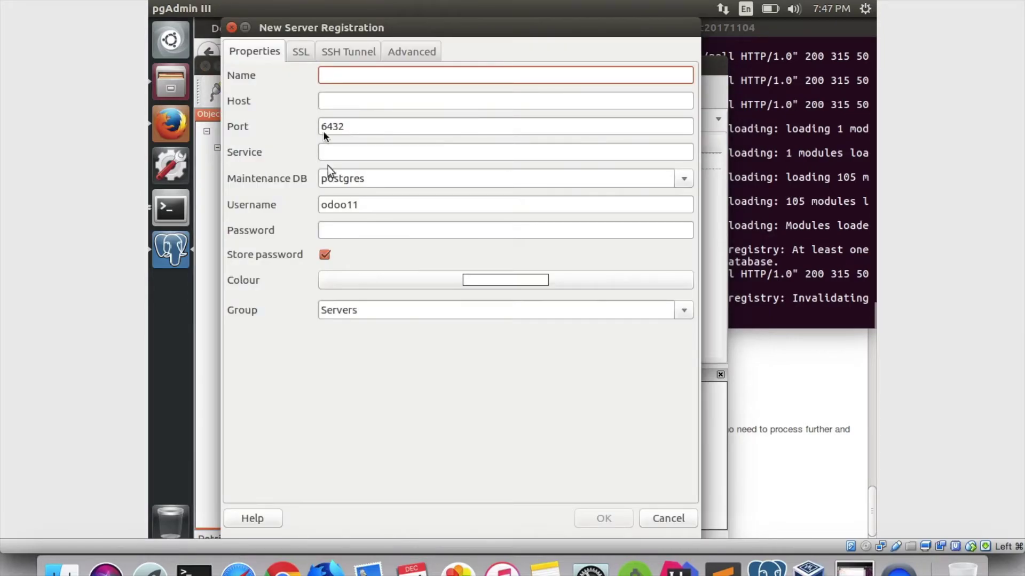
pyautogui.write('pgbo')
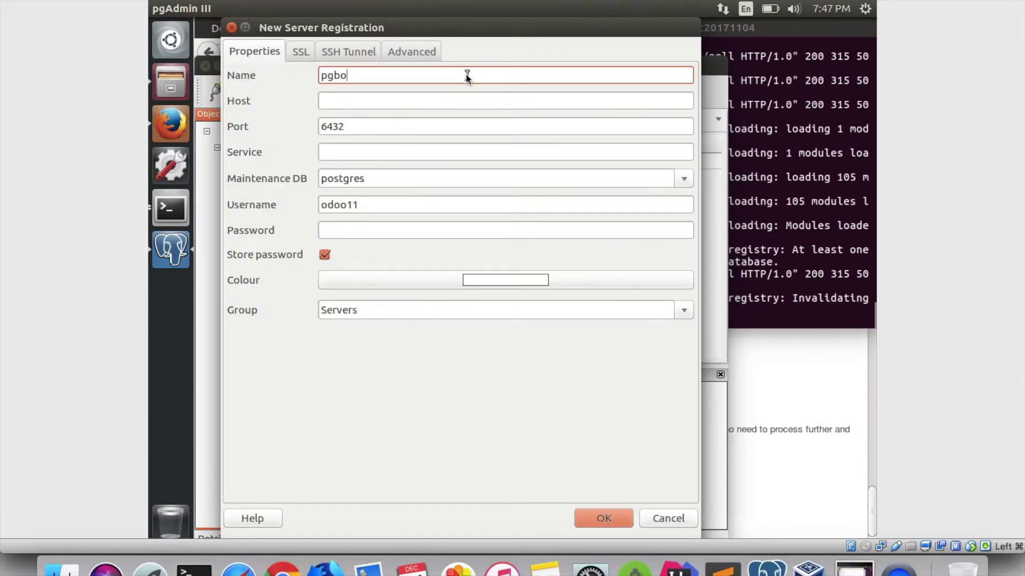
pyautogui.write('ucer')
pyautogui.press('Tab')
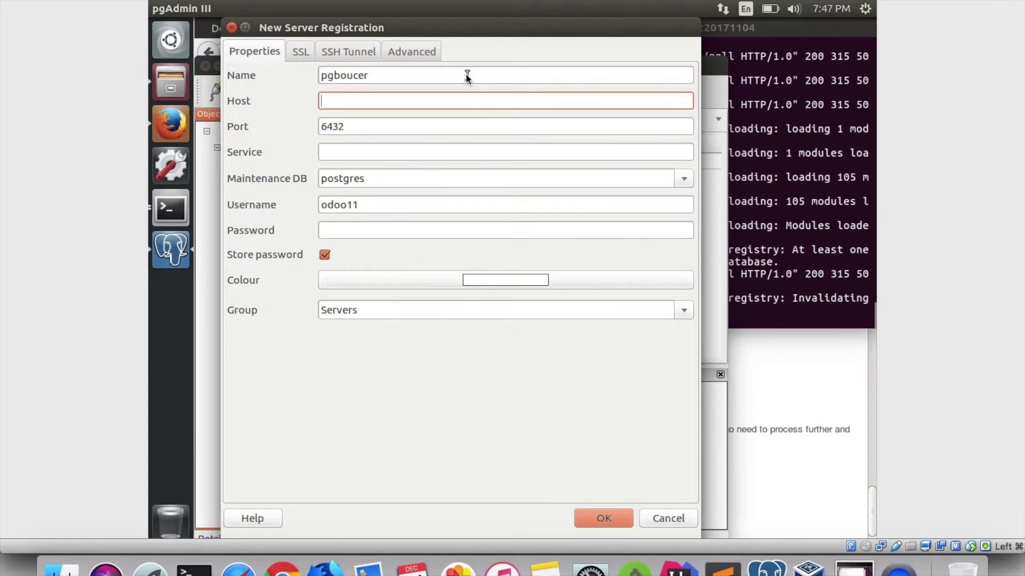
pyautogui.write('localhso')
pyautogui.write('t')
pyautogui.press('BackSpace')
pyautogui.press('BackSpace')
pyautogui.press('BackSpace')
pyautogui.write('ost')
pyautogui.click(420, 230)
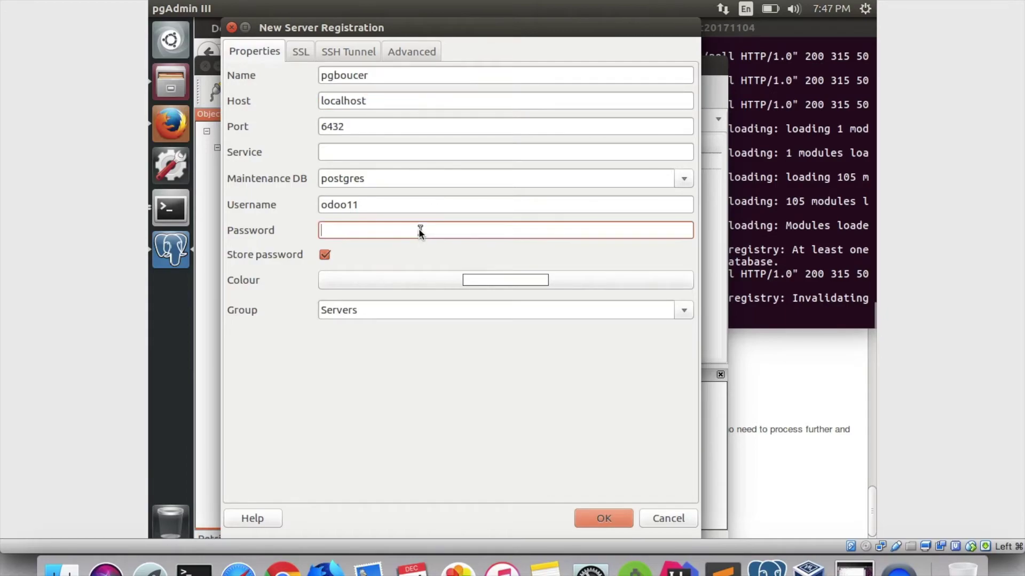
pyautogui.write('odoo11')
pyautogui.click(593, 517)
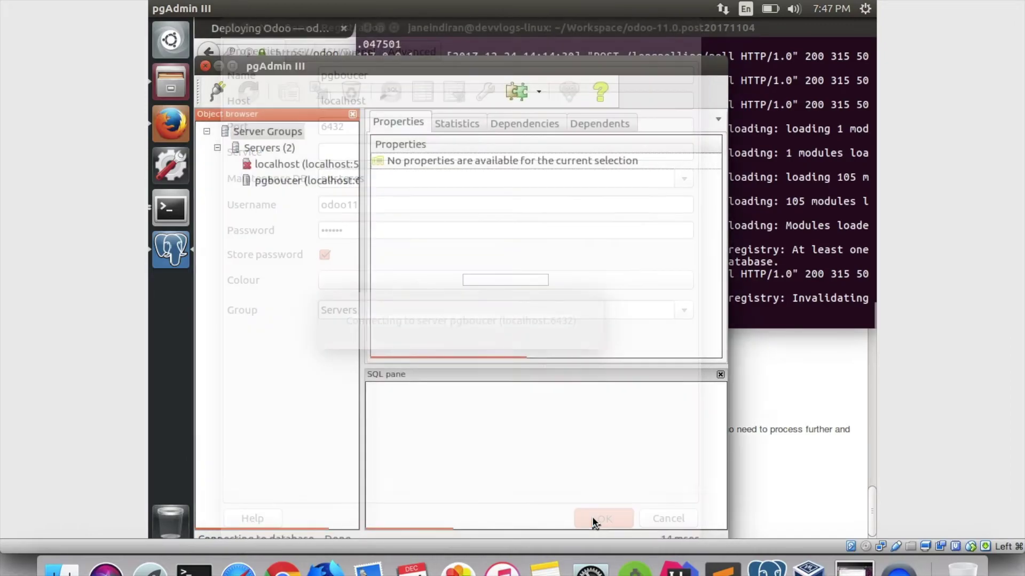
# Expand the pgboucer server to list its four login roles.
pyautogui.click(333, 182)
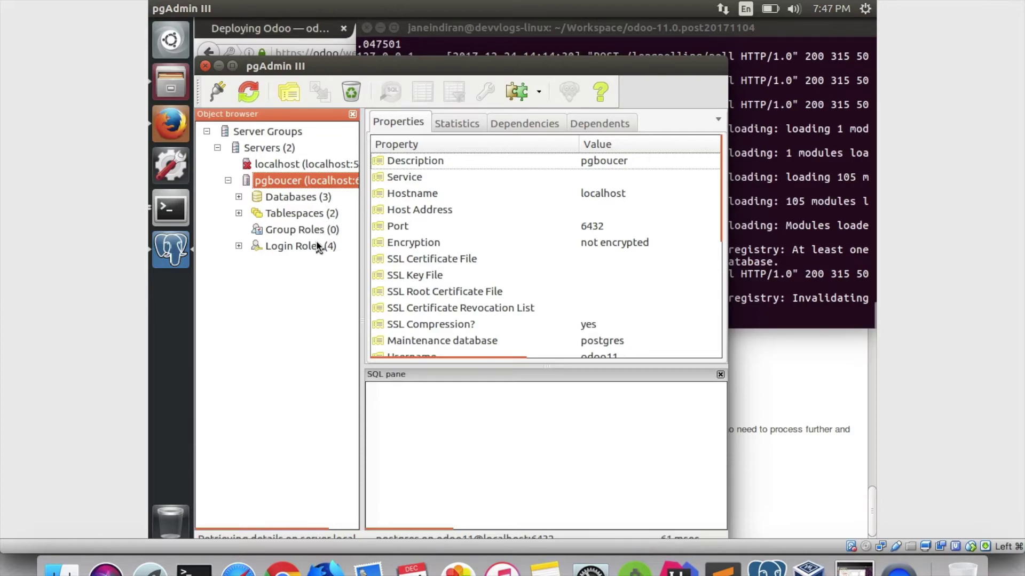
pyautogui.click(315, 245)
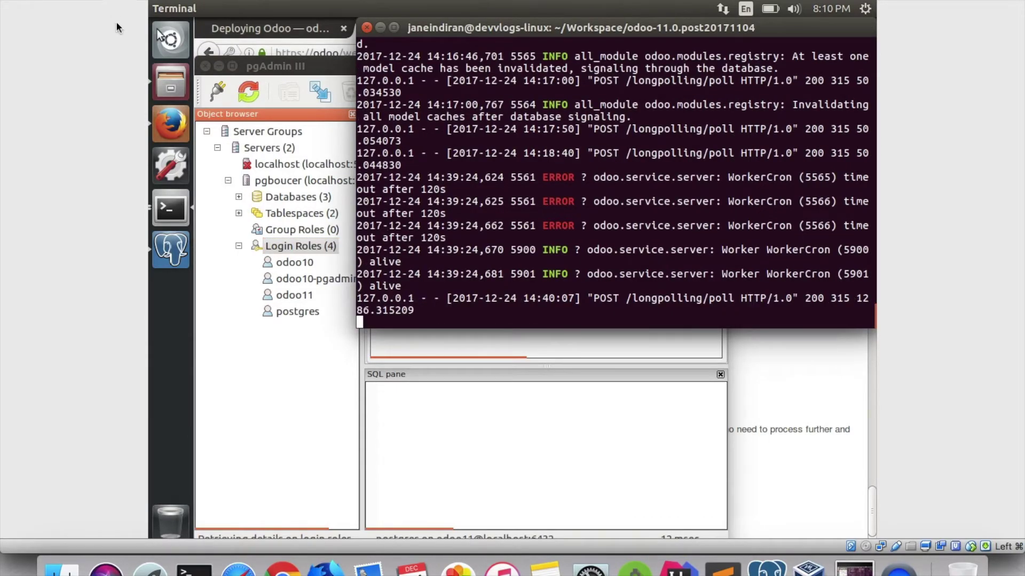
pyautogui.click(163, 73)
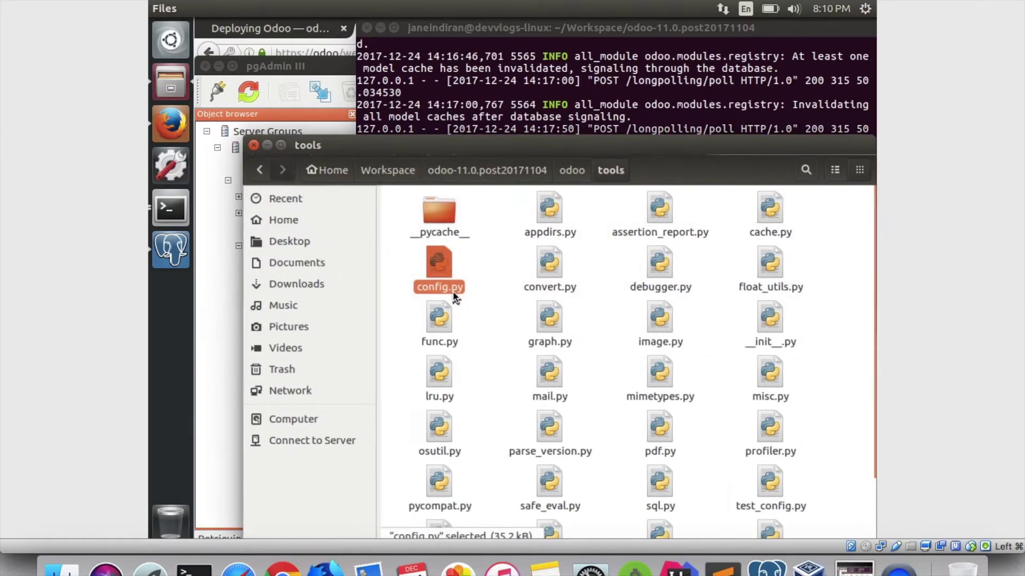
# Open config.py, find 5432 and change the db_port default to 6432, then save.
pyautogui.doubleClick(452, 291)
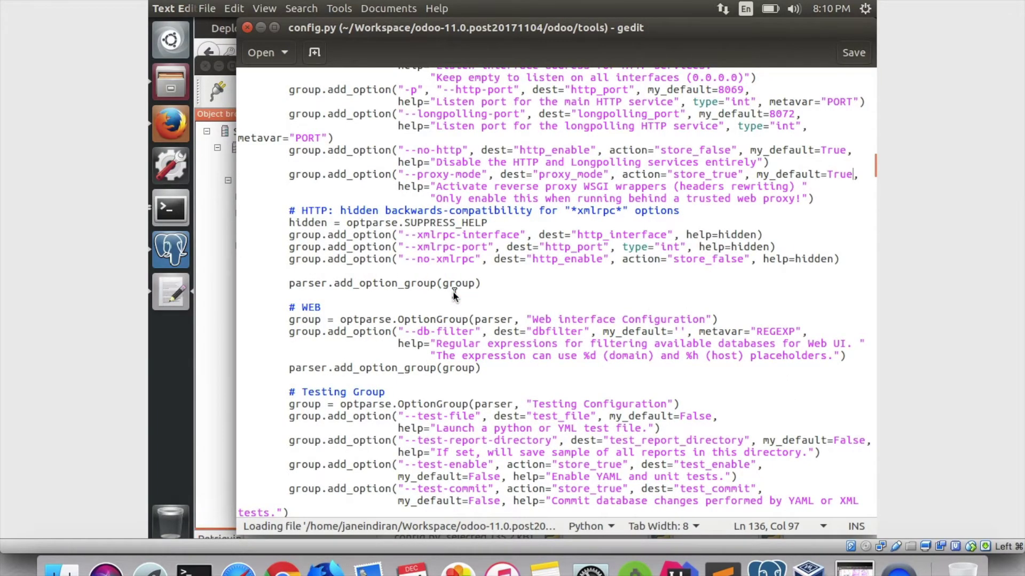
pyautogui.click(314, 9)
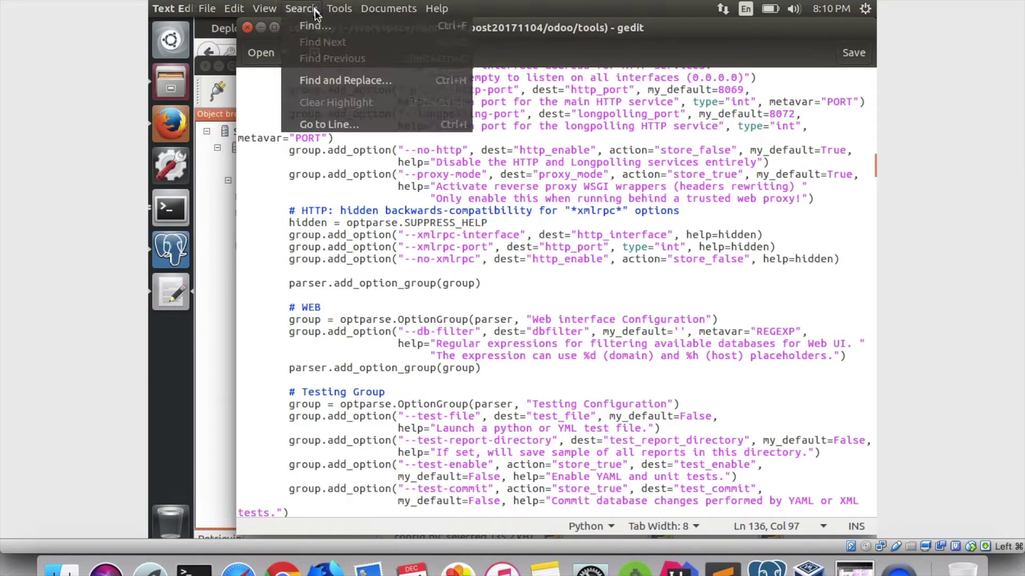
pyautogui.click(315, 25)
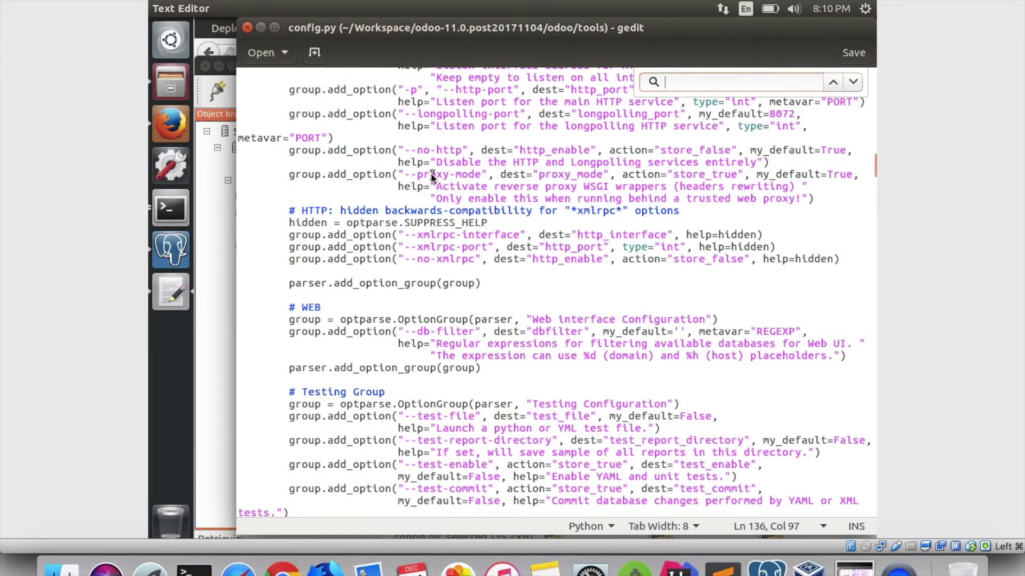
pyautogui.write('5432')
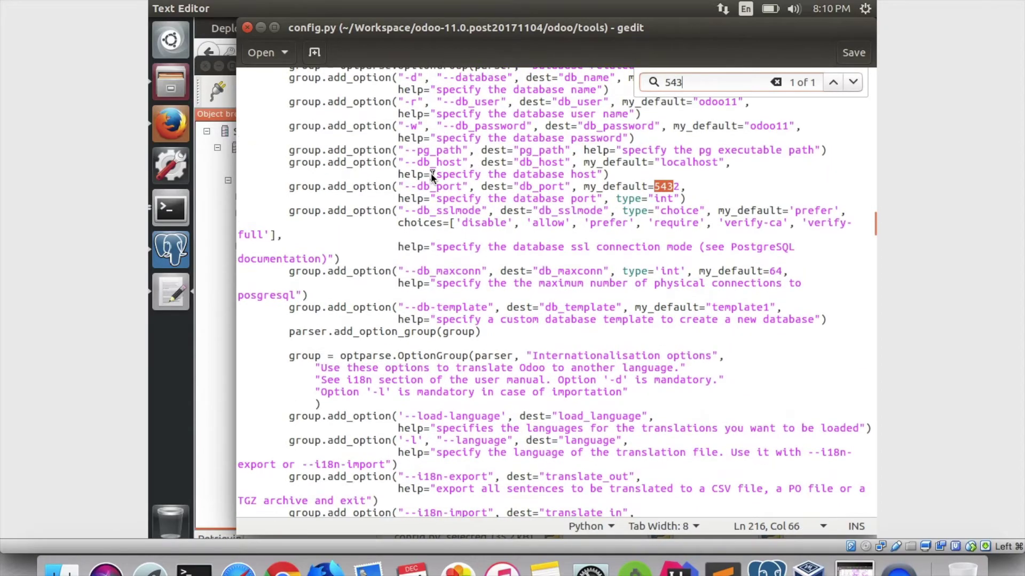
pyautogui.click(662, 188)
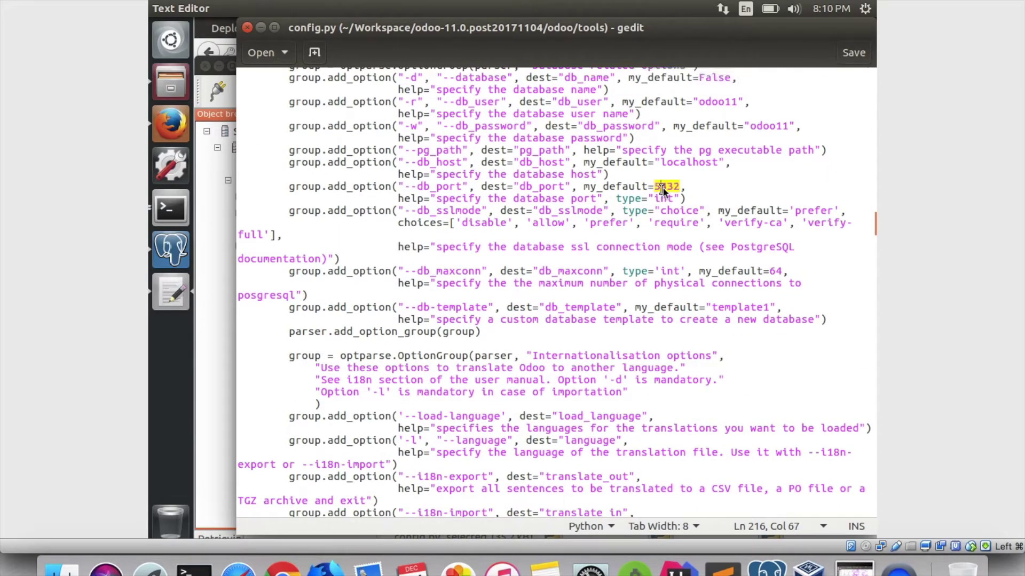
pyautogui.press('BackSpace')
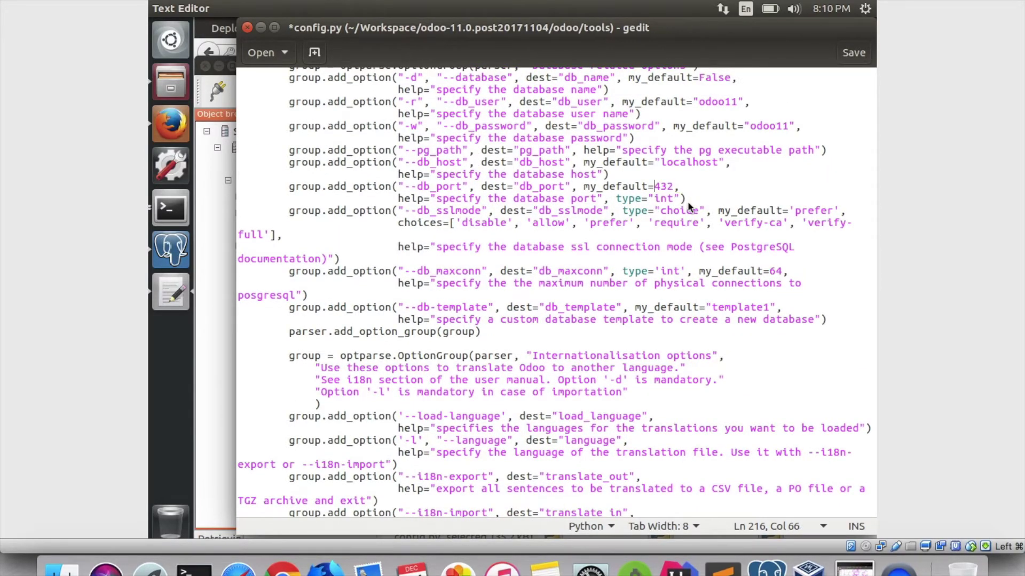
pyautogui.write('6')
pyautogui.click(856, 53)
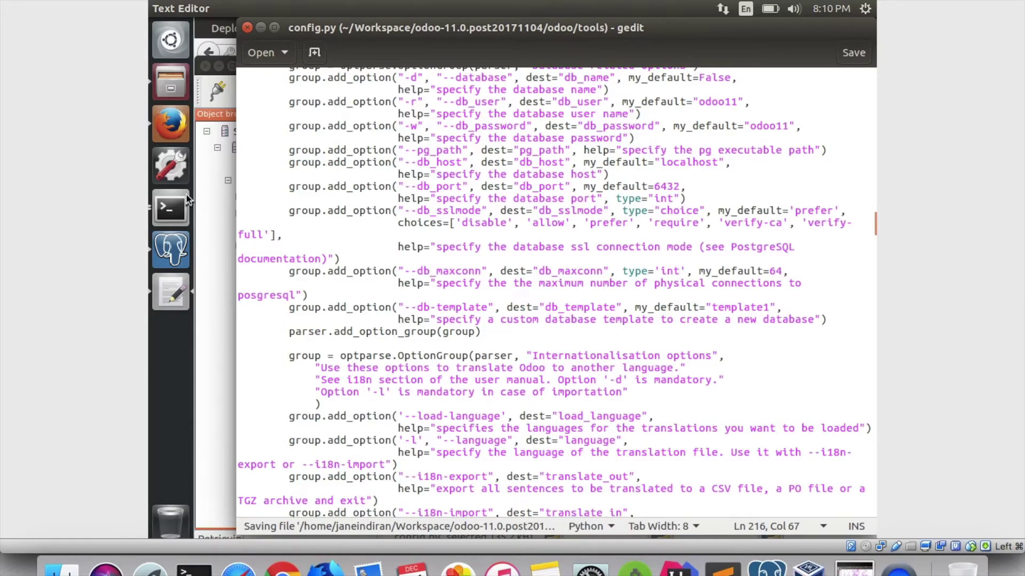
pyautogui.click(187, 201)
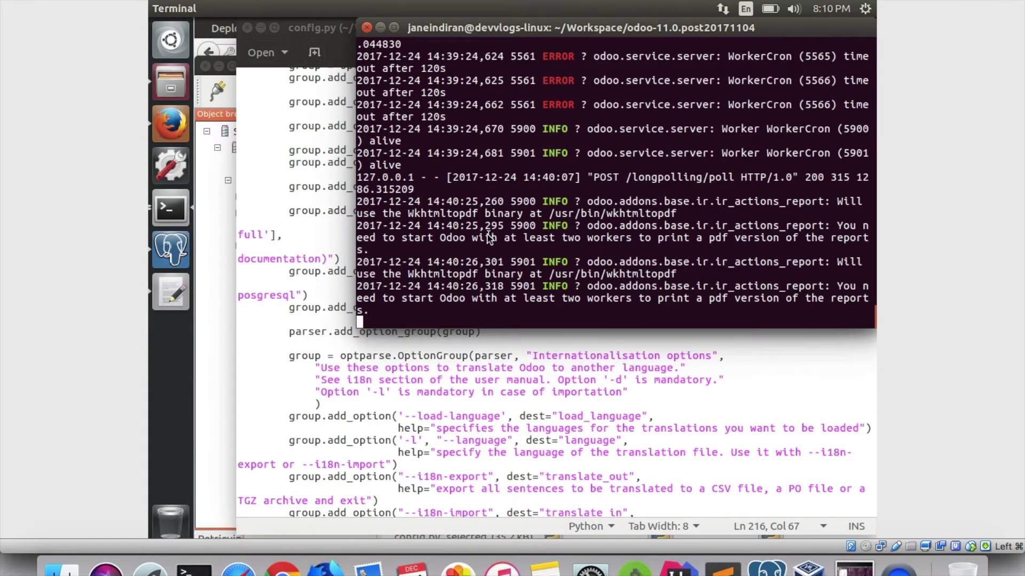
# Stop Odoo and relaunch it with ./odoo-bin, checking the Odoo inbox in Firefox.
pyautogui.hotkey('ctrl', 'c')
pyautogui.hotkey('ctrl', 'c')
pyautogui.hotkey('ctrl', 'c')
pyautogui.hotkey('ctrl', 'c')
pyautogui.hotkey('ctrl', 'c')
pyautogui.hotkey('ctrl', 'c')
pyautogui.hotkey('ctrl', 'c')
pyautogui.write('./odoo-bin')
pyautogui.press('Return')
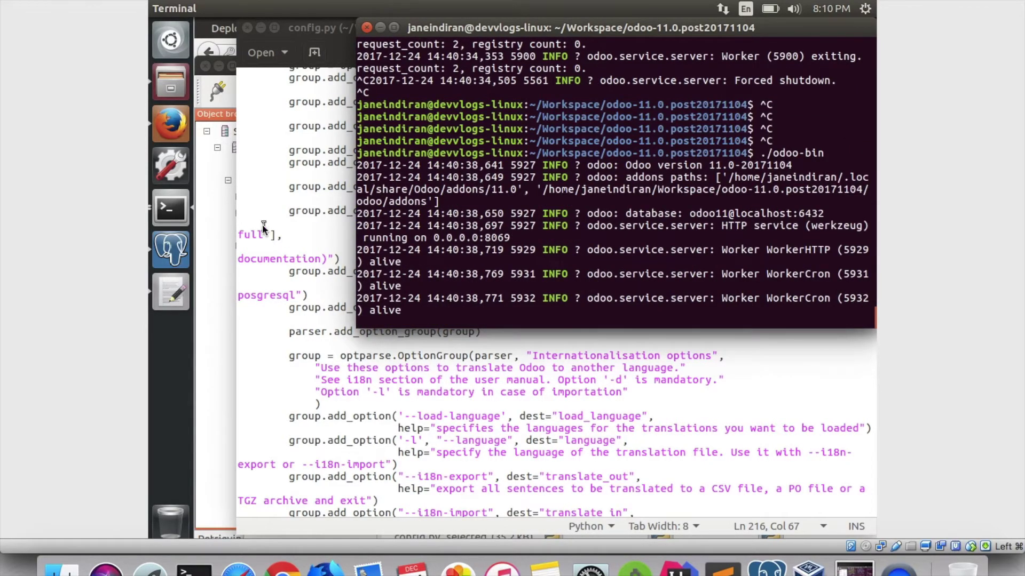
pyautogui.click(170, 126)
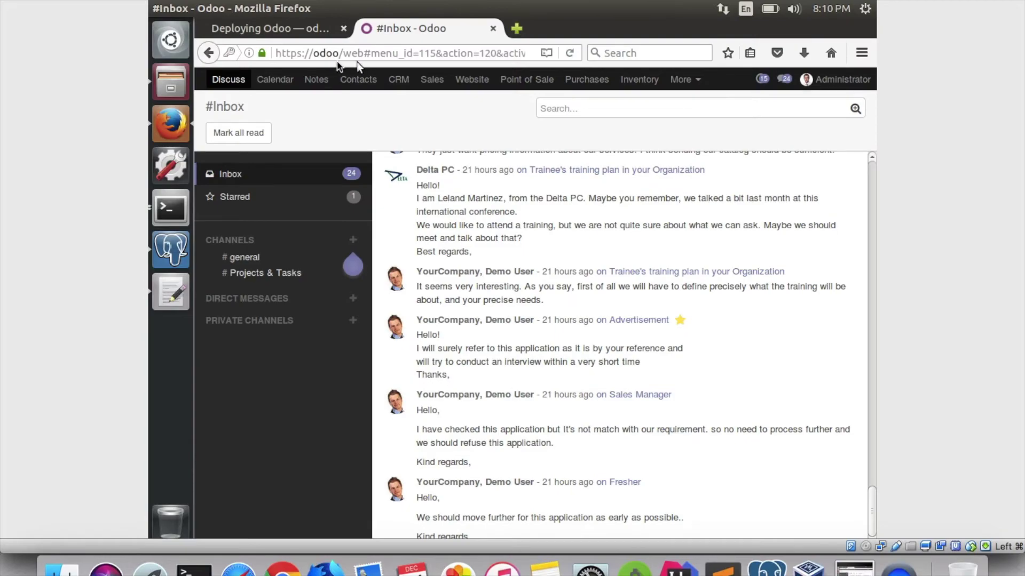
pyautogui.hotkey('alt', 'Tab')
pyautogui.scroll(10, 483, 222)
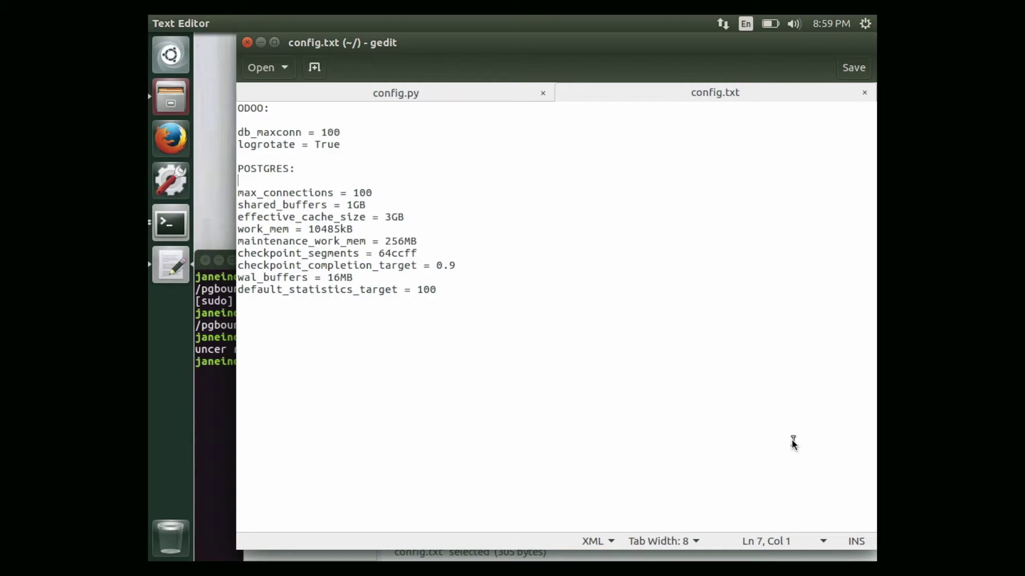
pyautogui.doubleClick(248, 131)
pyautogui.doubleClick(275, 146)
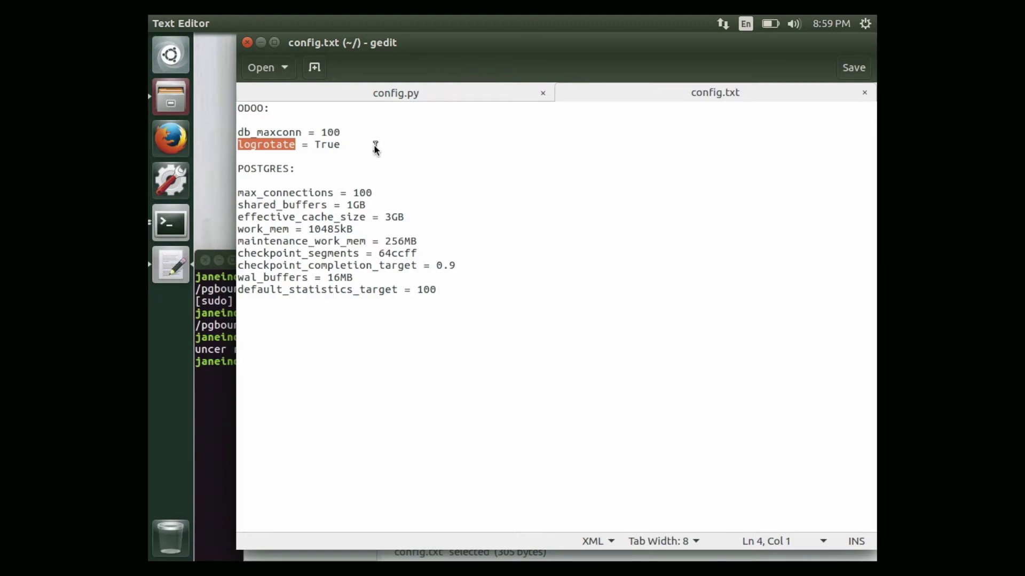
pyautogui.click(364, 137)
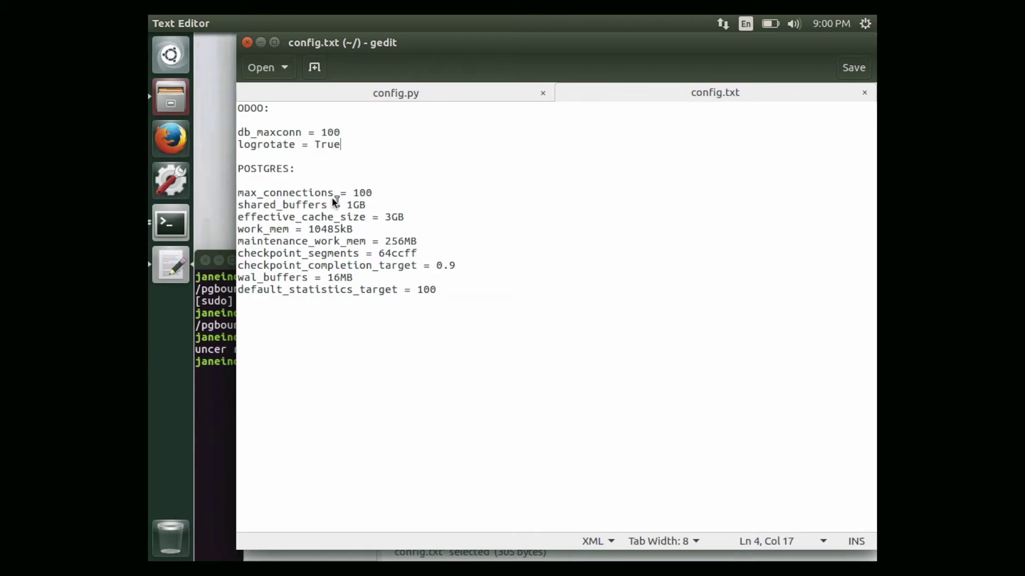
pyautogui.doubleClick(345, 205)
pyautogui.doubleClick(352, 218)
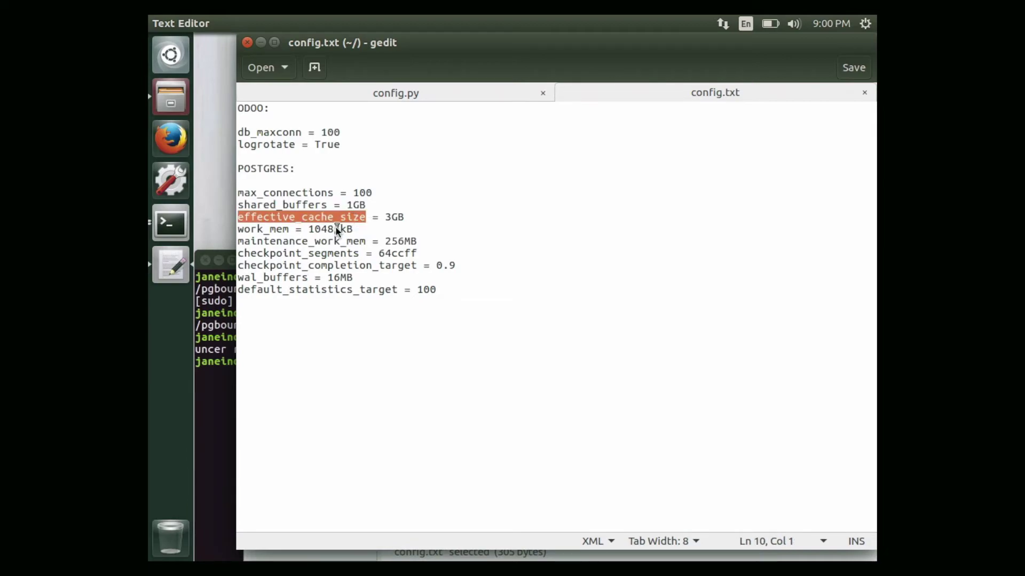
pyautogui.doubleClick(335, 229)
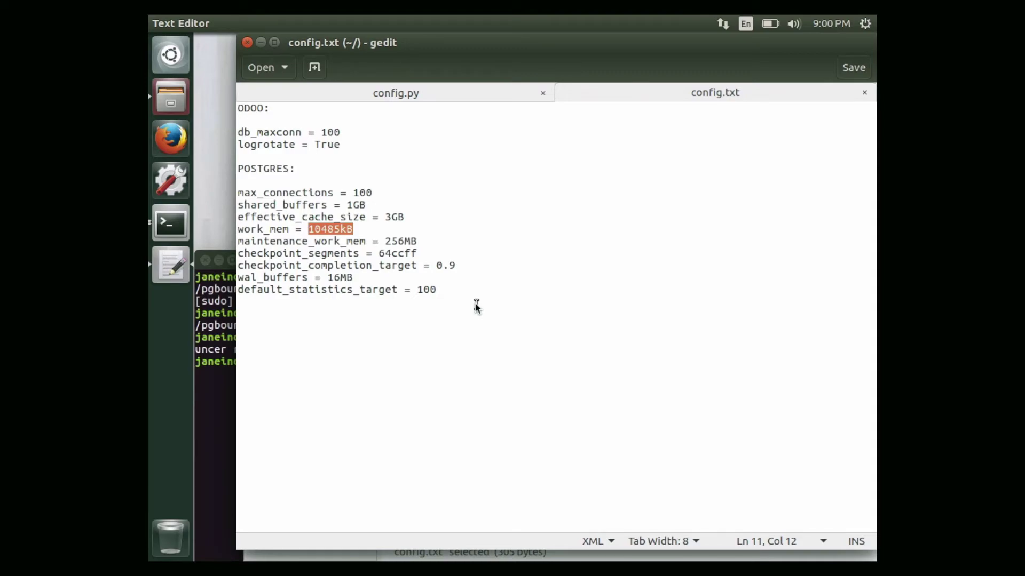
pyautogui.click(487, 282)
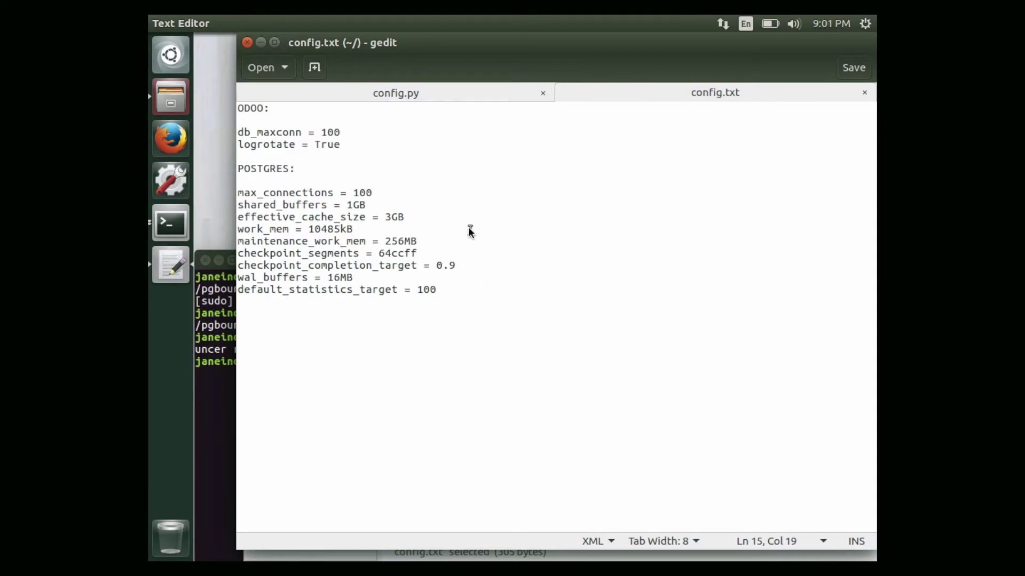
pyautogui.doubleClick(347, 205)
pyautogui.doubleClick(389, 216)
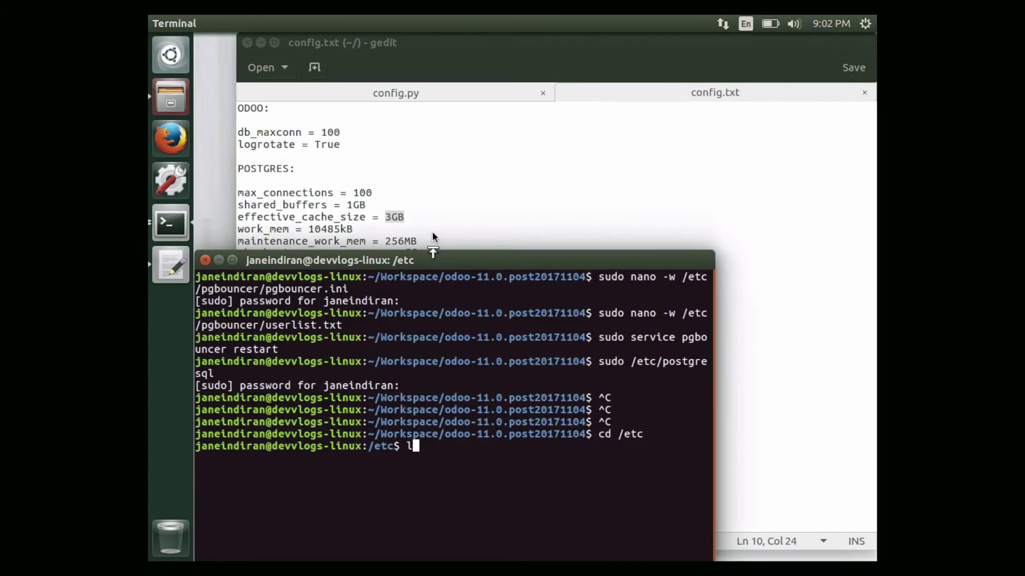
# Navigate from /etc into /etc/postgresql/9.5/main, listing each directory along the way.
pyautogui.write('ls')
pyautogui.press('Return')
pyautogui.write('cd pos')
pyautogui.press('Tab')
pyautogui.press('Return')
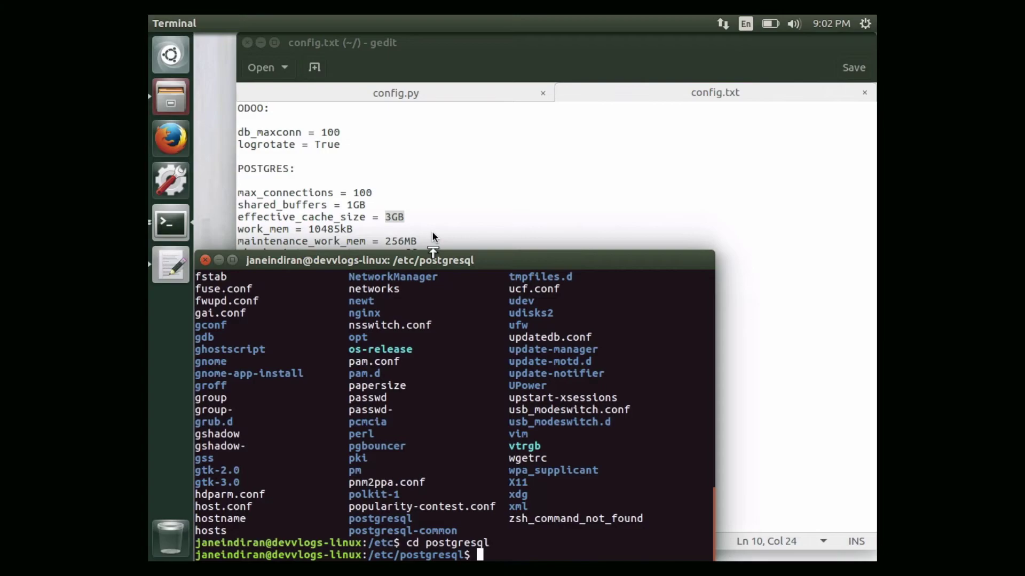
pyautogui.write('ls')
pyautogui.press('Return')
pyautogui.write('cd ')
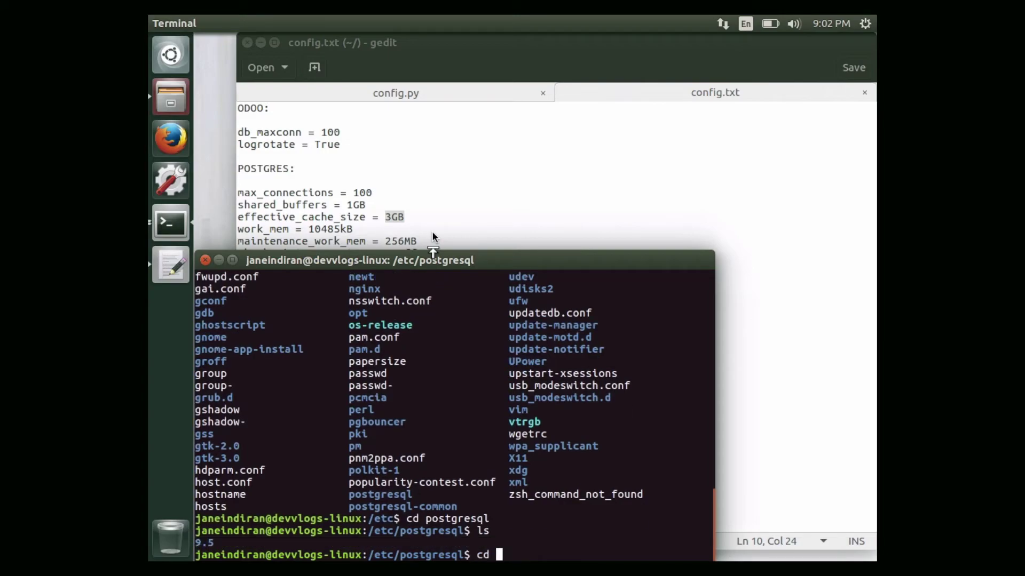
pyautogui.write('9.5')
pyautogui.press('Return')
pyautogui.write('ls')
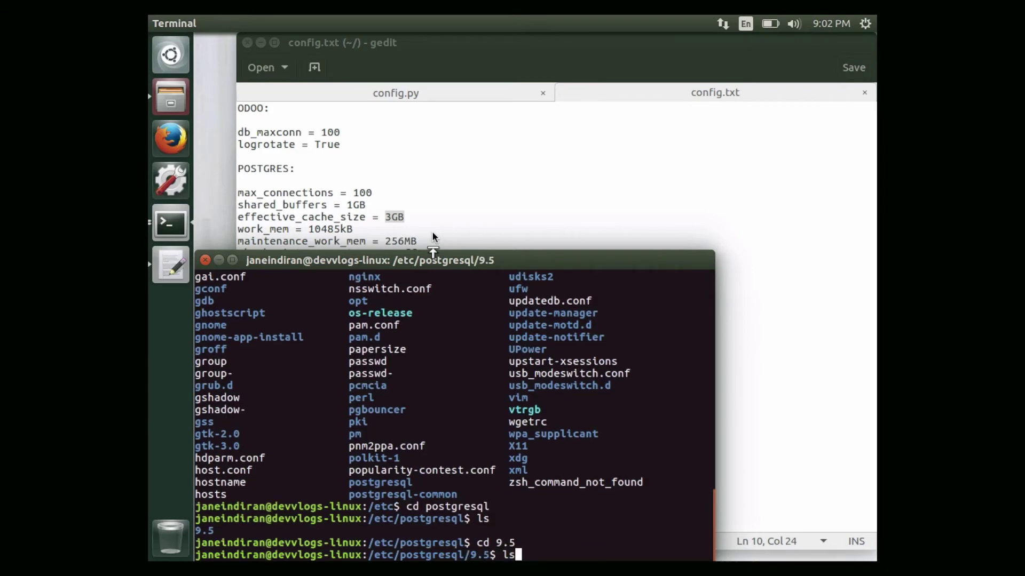
pyautogui.press('Return')
pyautogui.write('cd mq')
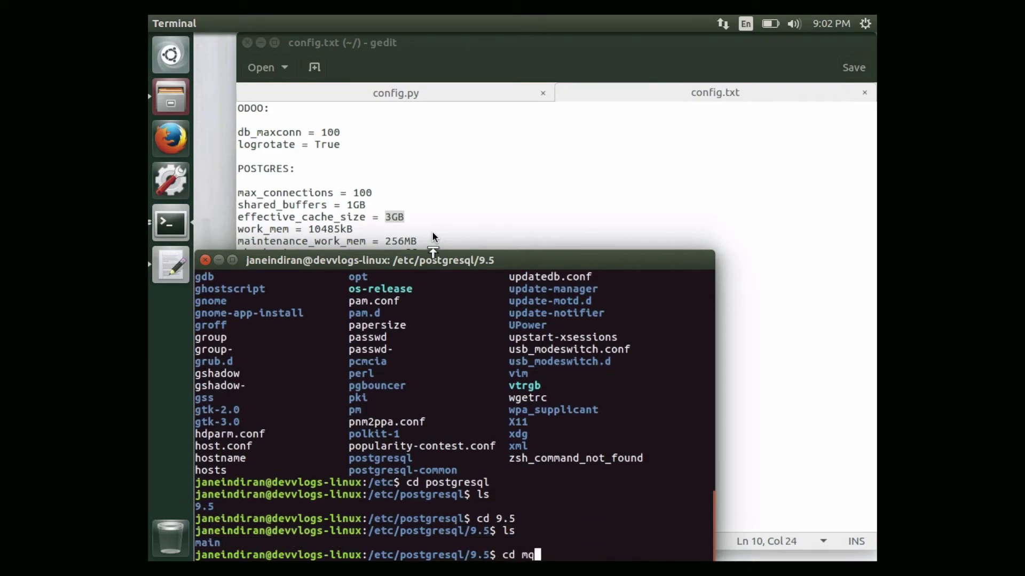
pyautogui.press('BackSpace')
pyautogui.write('a')
pyautogui.press('Tab')
pyautogui.press('Return')
pyautogui.write('ls')
pyautogui.press('Return')
# Open postgresql.conf with sudo gedit and enter the administrator password.
pyautogui.write('cd')
pyautogui.press('BackSpace')
pyautogui.press('BackSpace')
pyautogui.write('sudo')
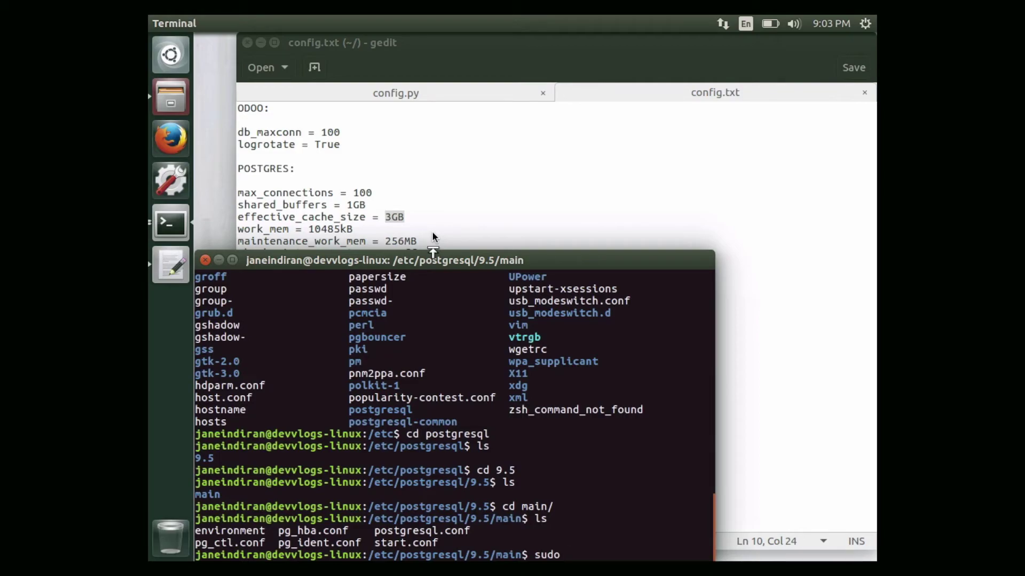
pyautogui.write(' gedit x')
pyautogui.press('BackSpace')
pyautogui.write('po')
pyautogui.press('Tab')
pyautogui.press('Return')
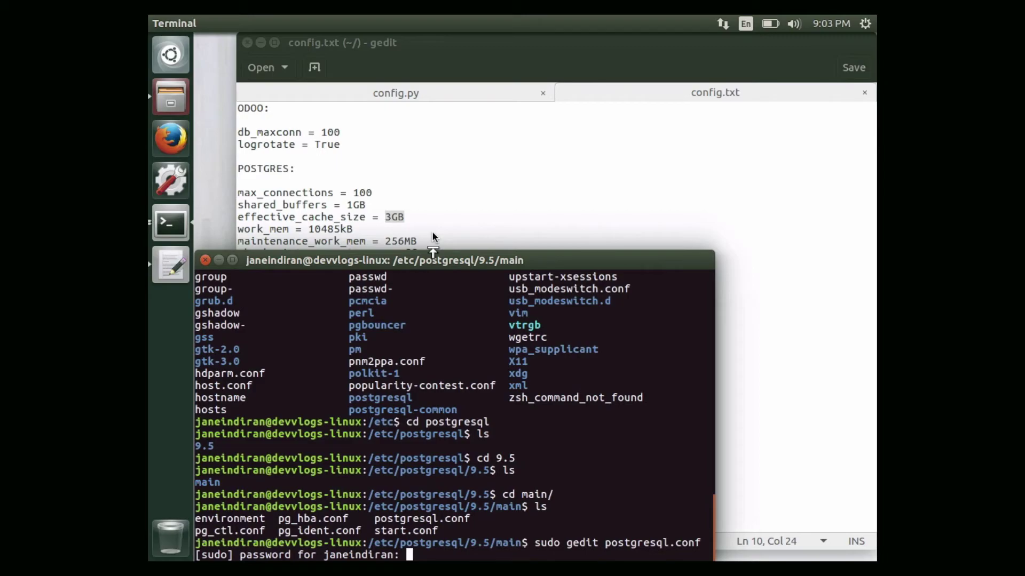
pyautogui.press('Return')
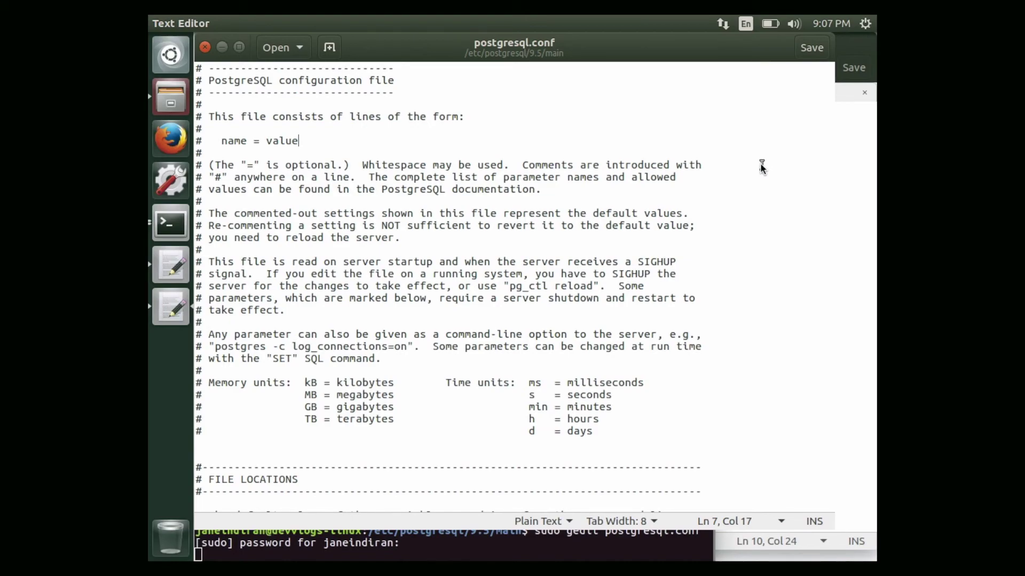
# Search postgresql.conf for 'autovac' and place the caret on the autovacuum = on line.
pyautogui.hotkey('ctrl', 'f')
pyautogui.write('aut')
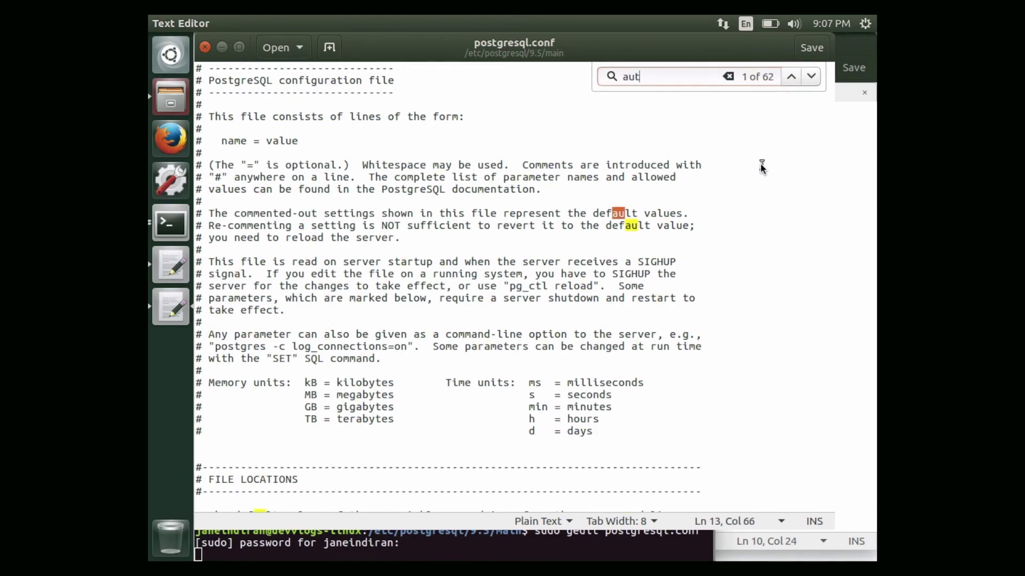
pyautogui.write('ovacc')
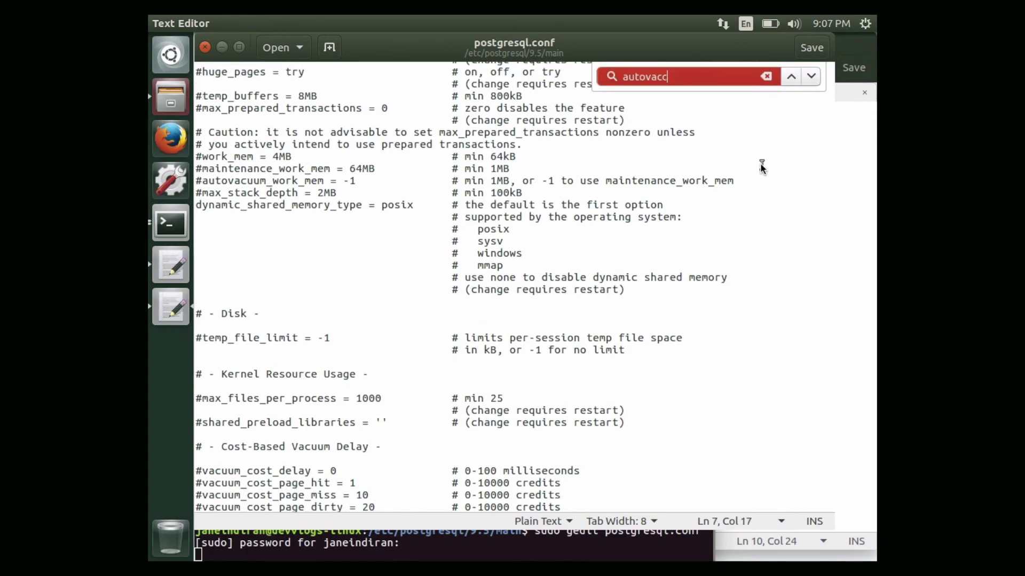
pyautogui.press('BackSpace')
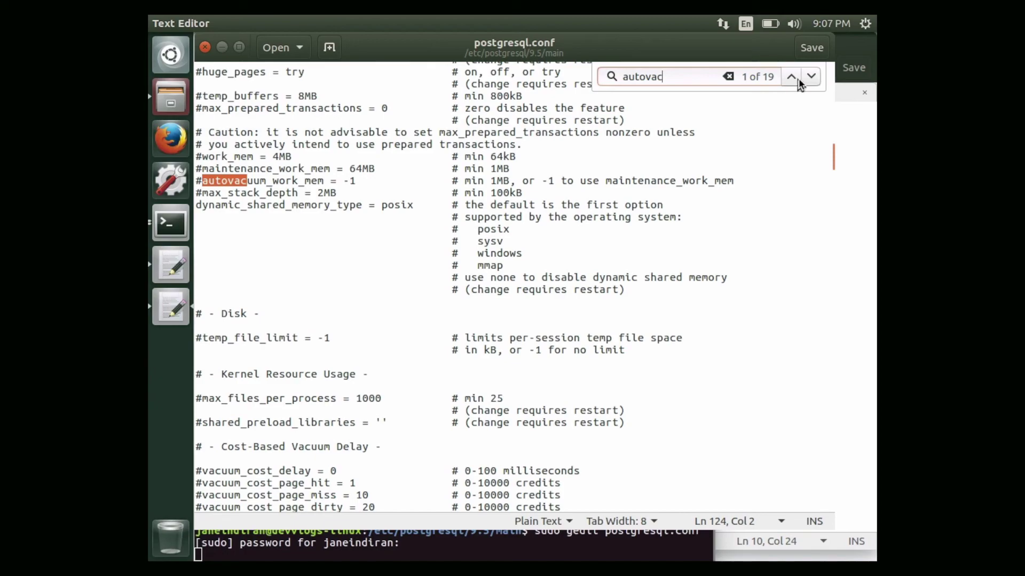
pyautogui.click(809, 78)
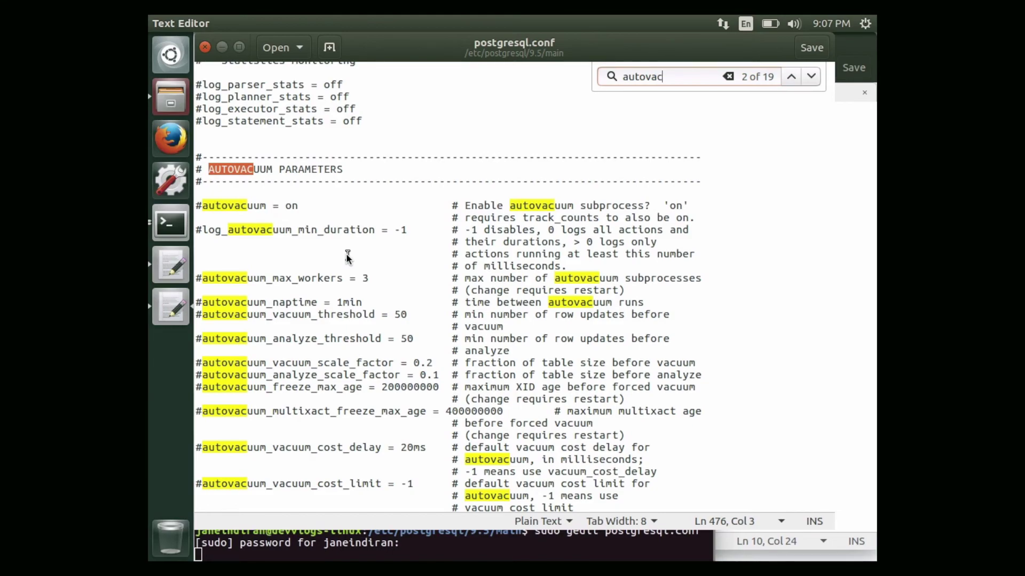
pyautogui.scroll(-2, 346, 253)
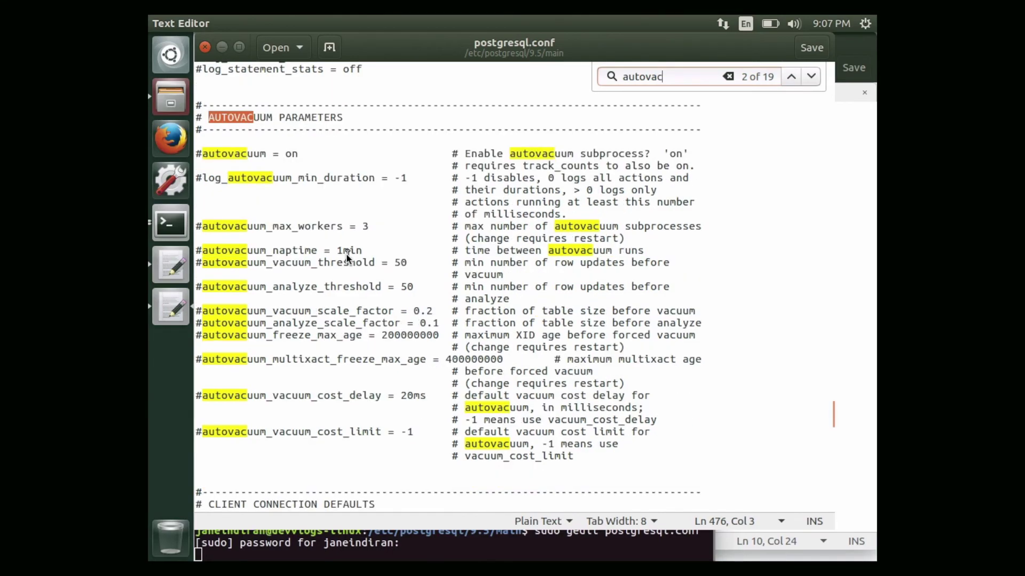
pyautogui.click(207, 154)
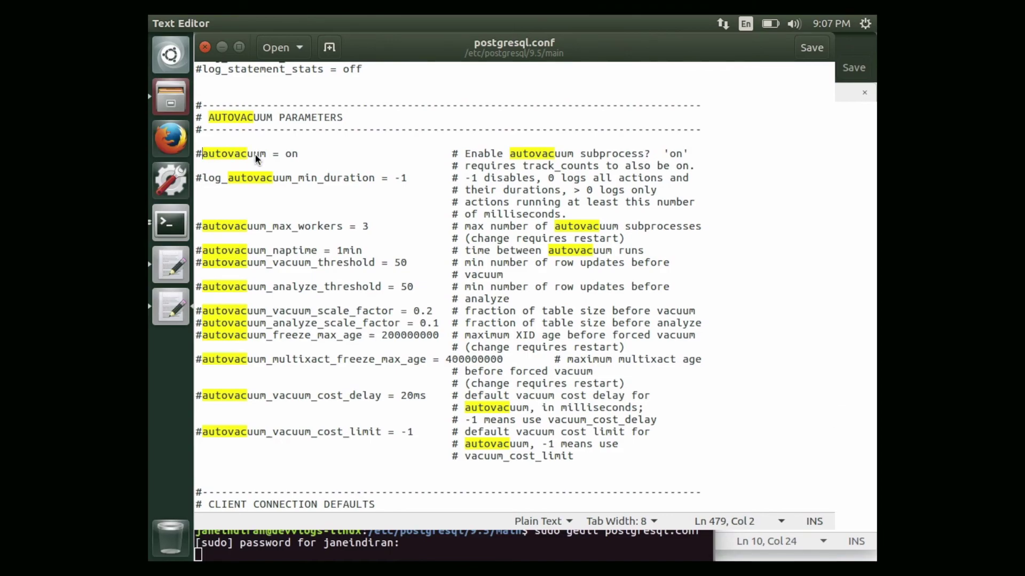
# Uncomment the autovacuum line, change it to 'autovacuum = off', and save postgresql.conf.
pyautogui.press('Left')
pyautogui.press('BackSpace')
pyautogui.press('Right')
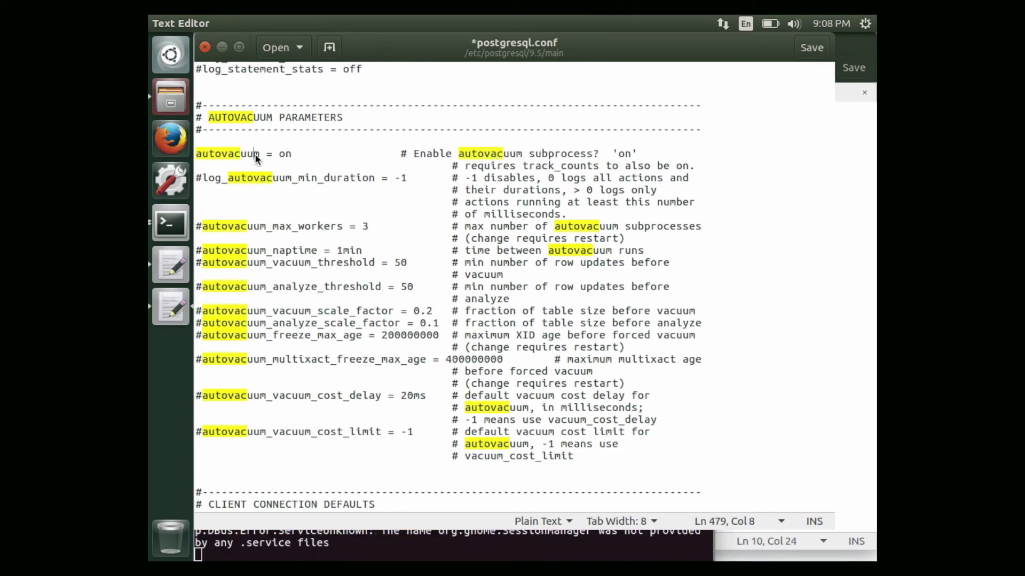
pyautogui.press('Right')
pyautogui.press('Right')
pyautogui.press('Right')
pyautogui.press('Right')
pyautogui.press('Right')
pyautogui.press('Right')
pyautogui.press('Right')
pyautogui.press('BackSpace')
pyautogui.press('BackSpace')
pyautogui.write('off')
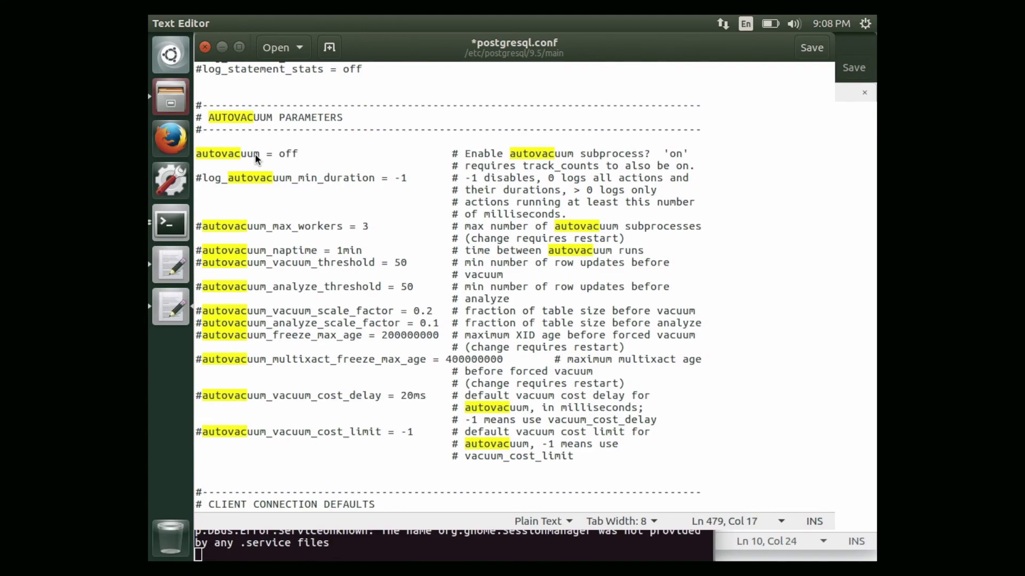
pyautogui.hotkey('ctrl', 's')
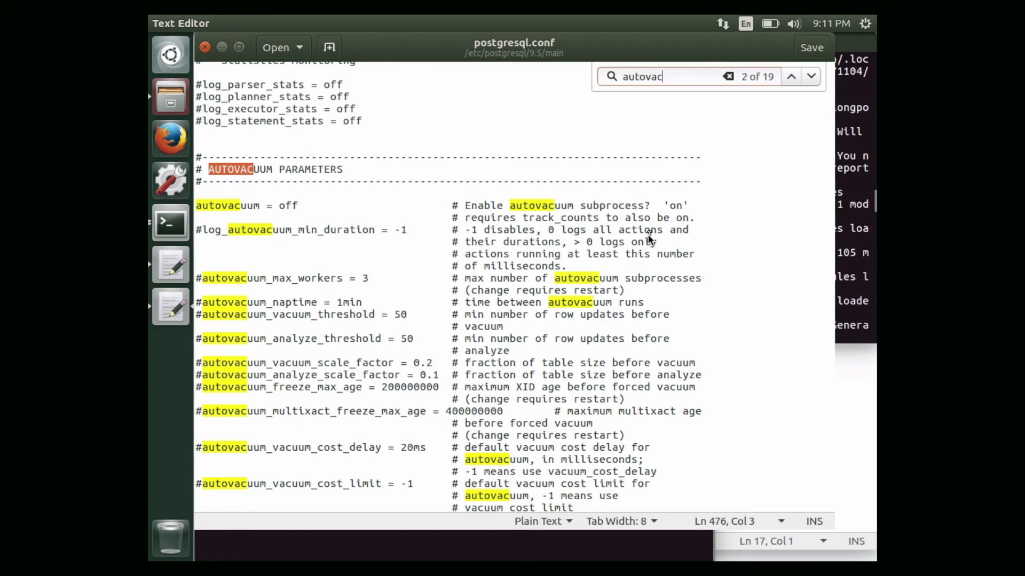
pyautogui.press('Escape')
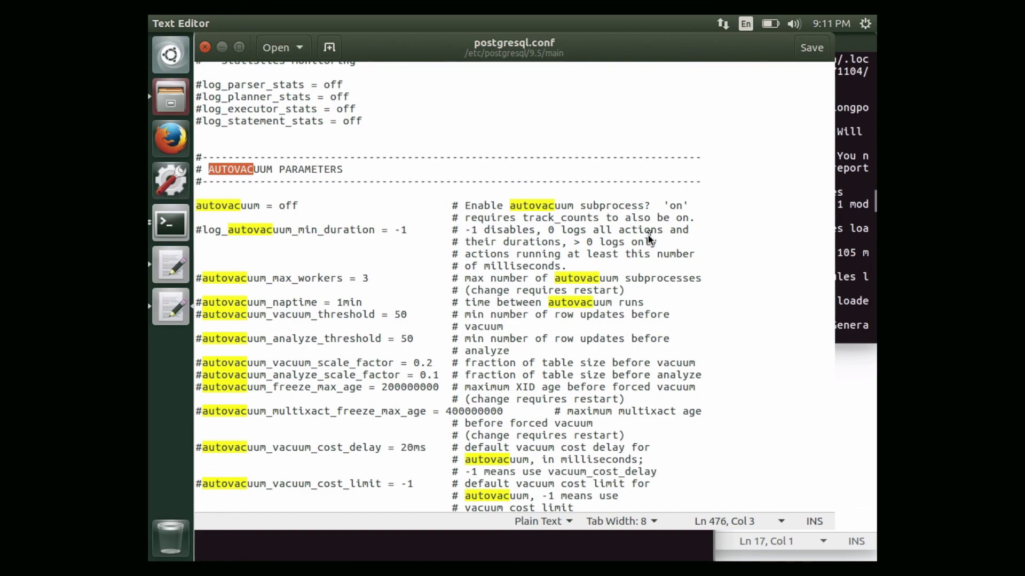